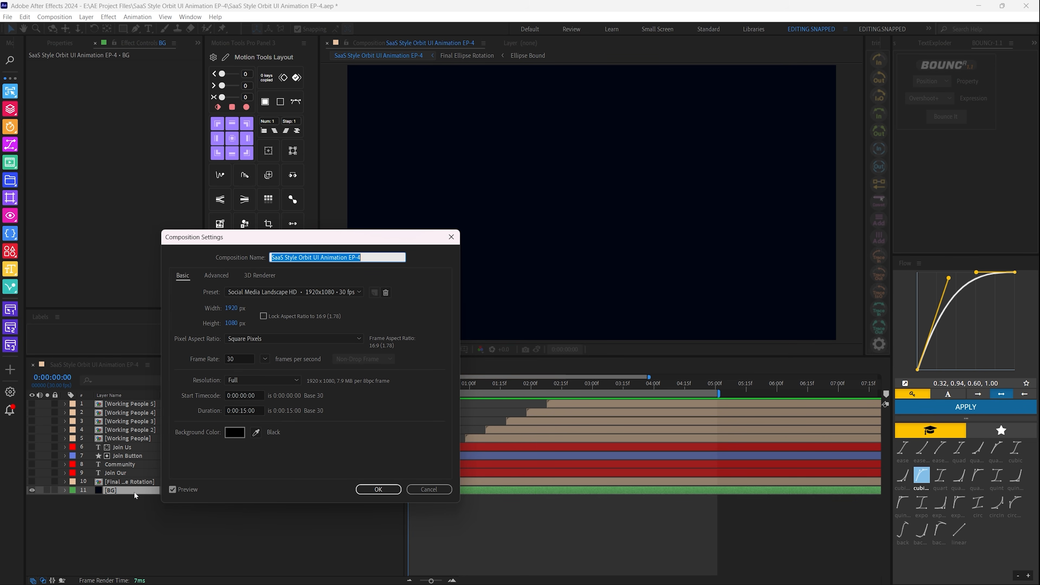
Close the composition settings and review the BG layer's solid settings and colour without changing them
key(Return)
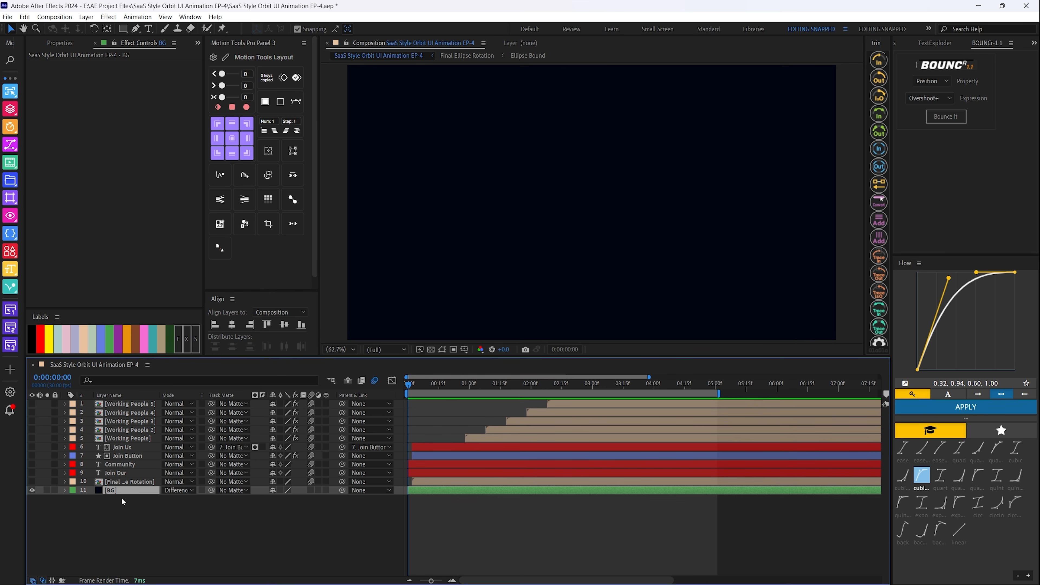
click(86, 17)
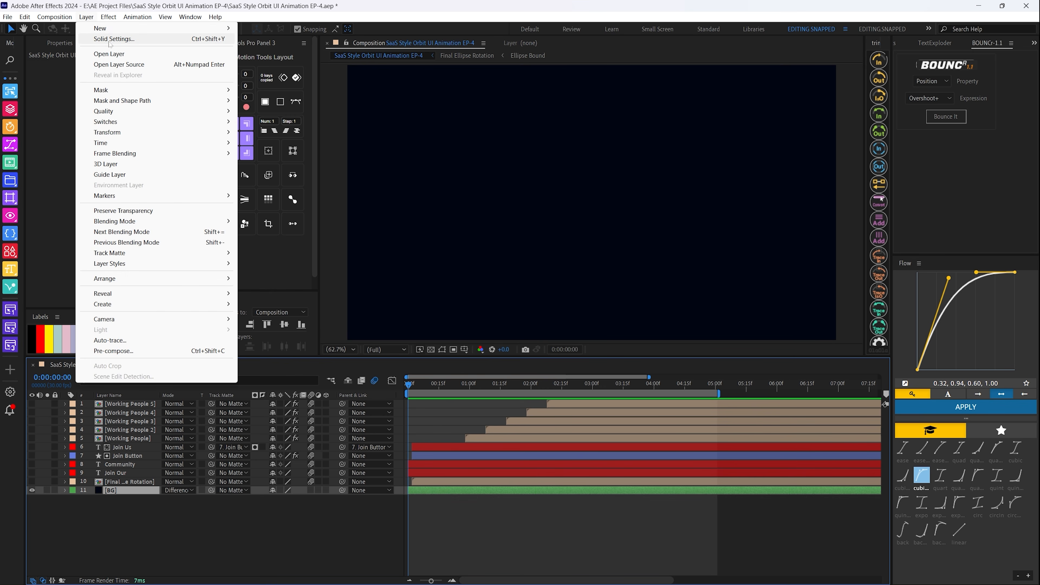
click(110, 41)
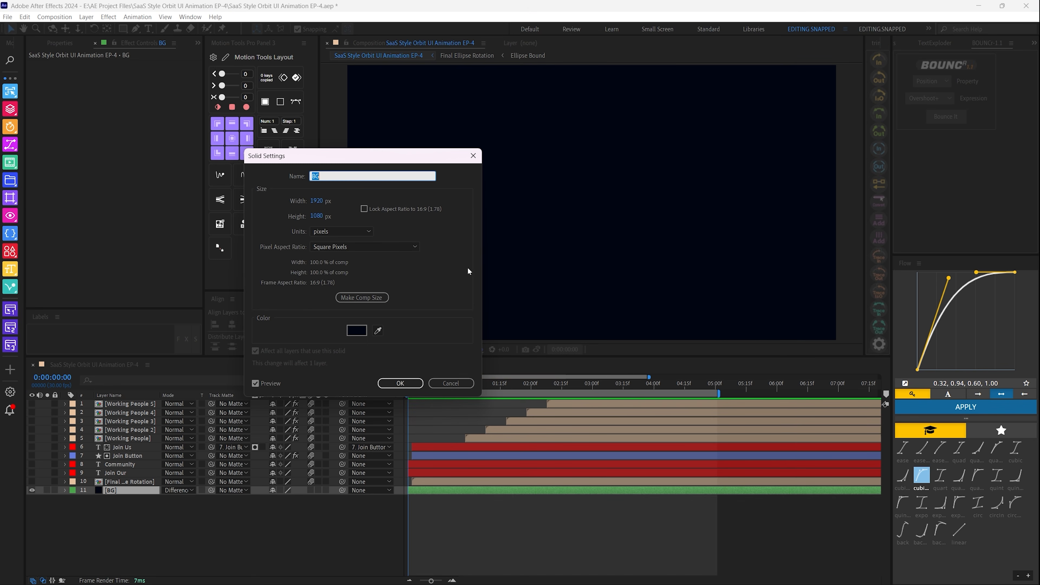
click(356, 330)
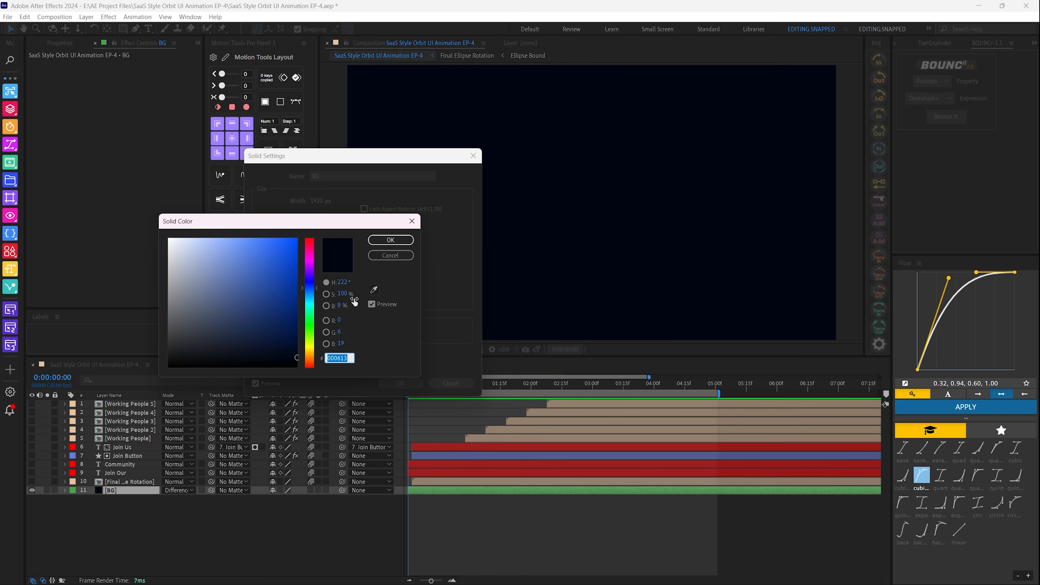
click(381, 242)
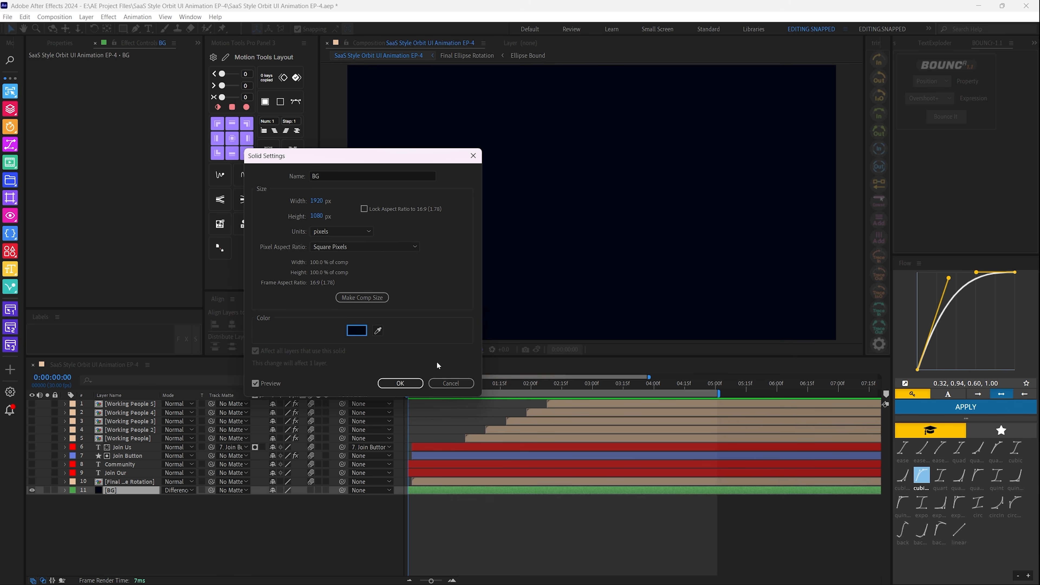
key(Tab)
key(Tab)
key(Tab)
key(Tab)
key(Tab)
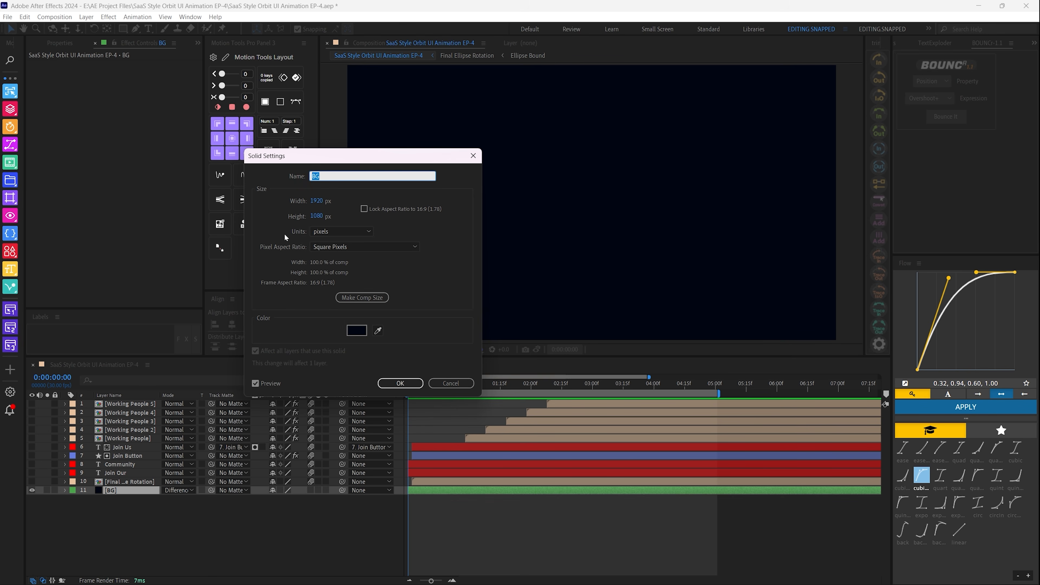
click(400, 384)
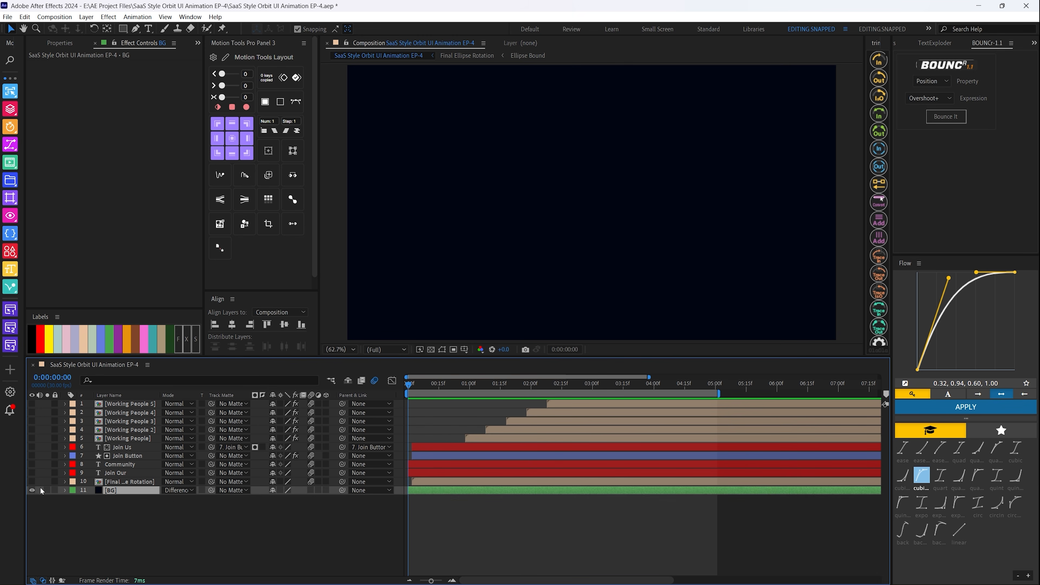
Show the Final Ellipse Rotation layer, open its precomp and move the current time to 0:00:01:16
click(32, 481)
click(127, 482)
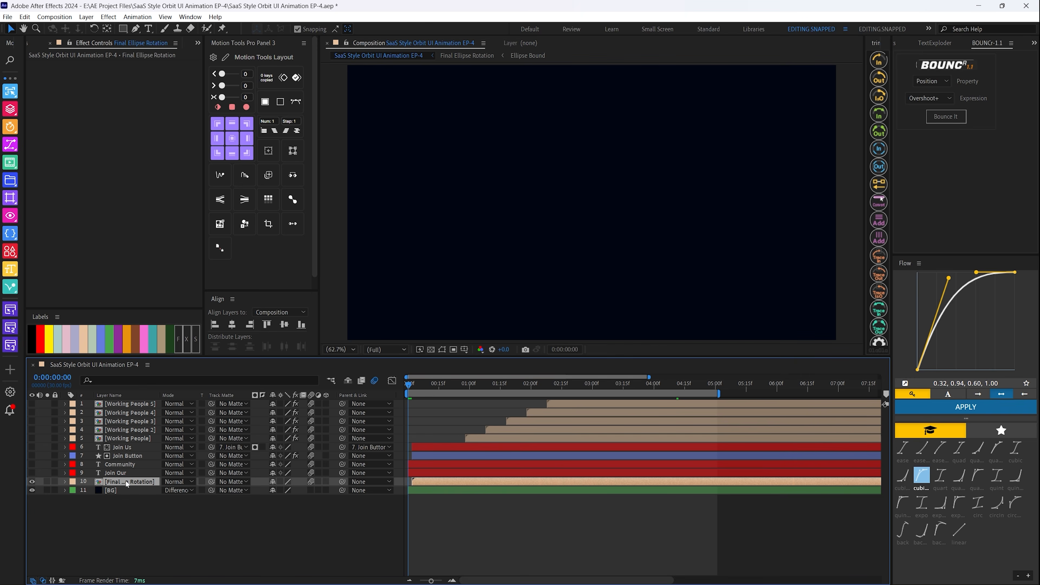
double_click(127, 483)
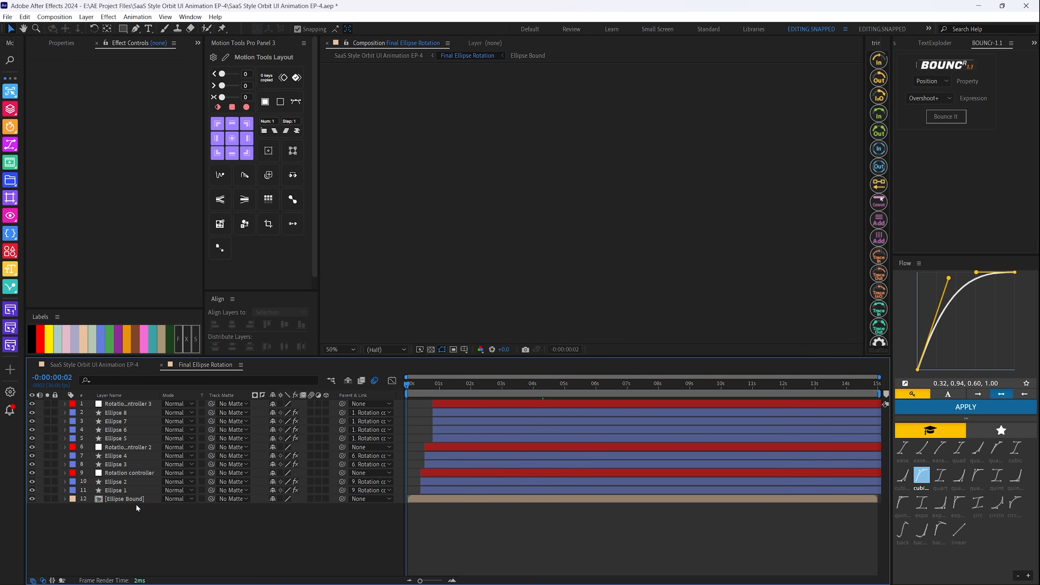
click(455, 384)
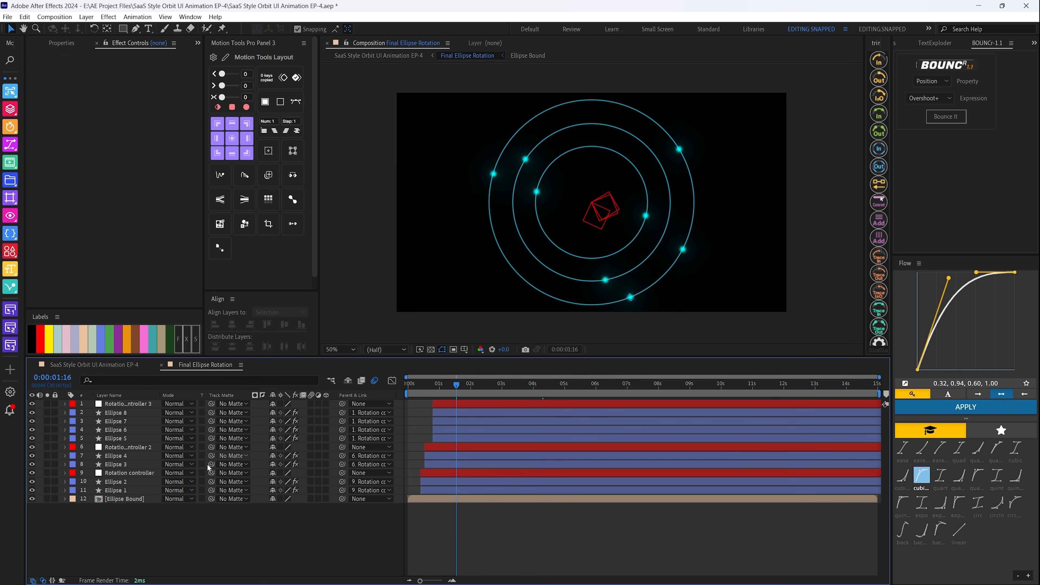
Hide every layer except Ellipse Bound in Final Ellipse Rotation, and open the Ellipse Bound precomp
drag(32, 409, 39, 512)
click(33, 497)
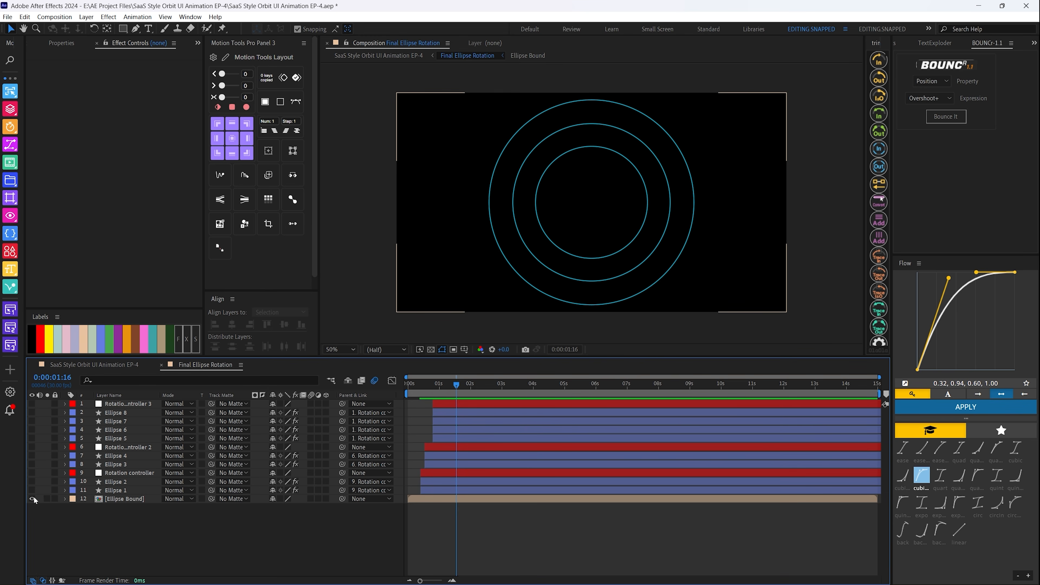
click(96, 501)
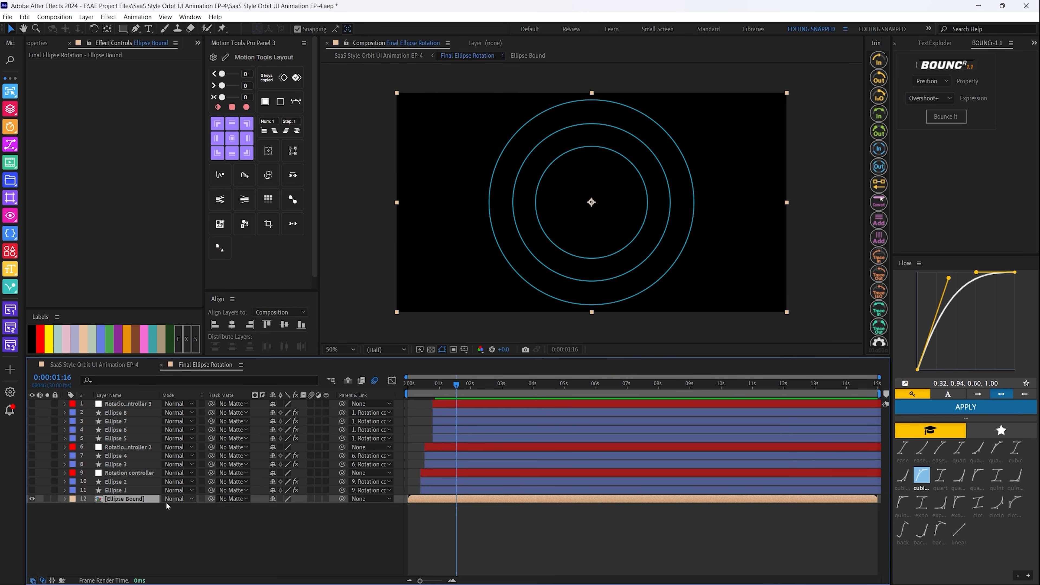
double_click(116, 498)
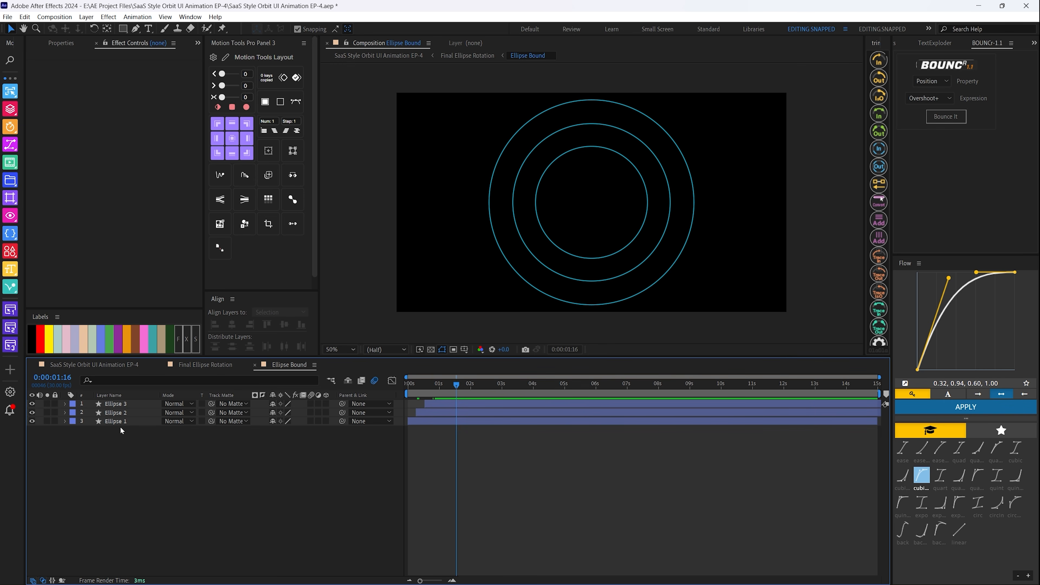
Inspect the fill options and stroke colour of the Ellipse 1 ring, keeping both settings
click(114, 423)
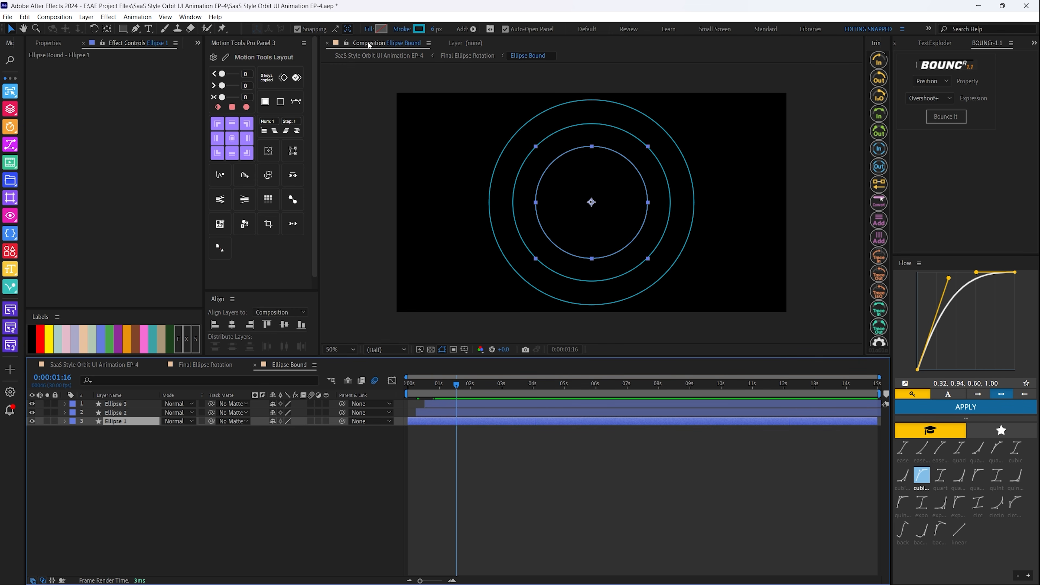
click(368, 29)
click(502, 328)
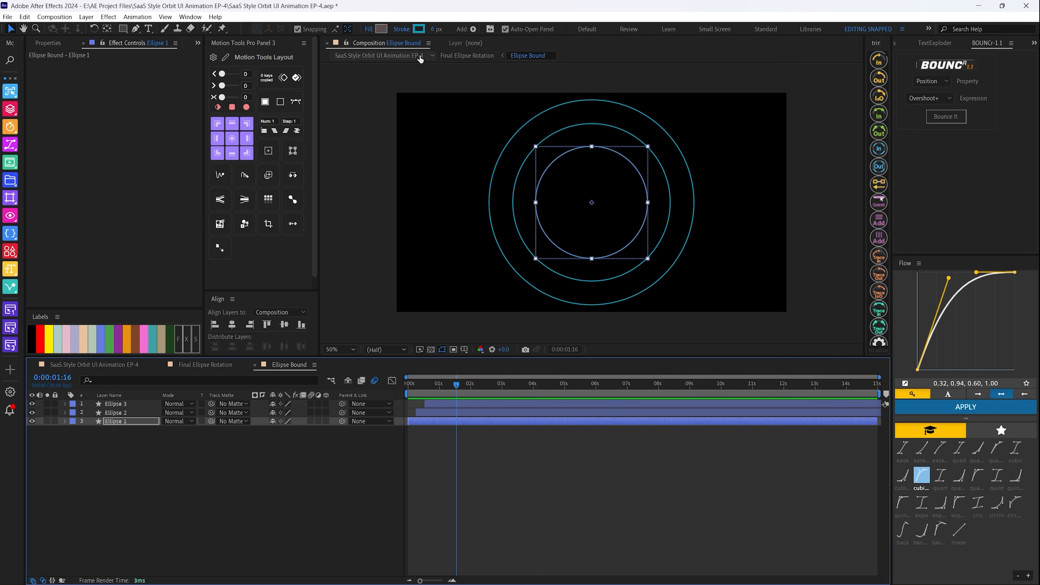
click(418, 28)
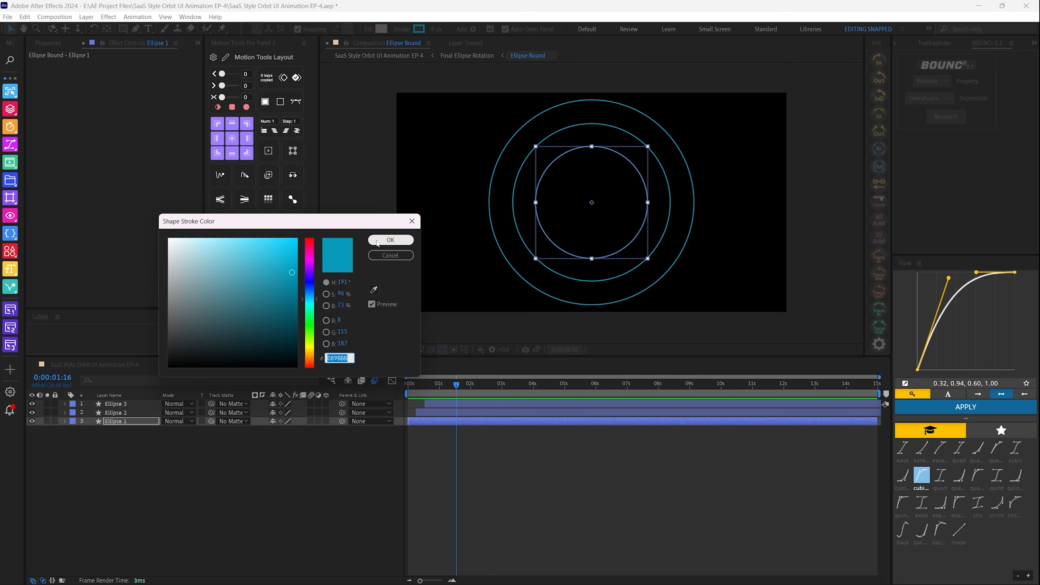
click(392, 240)
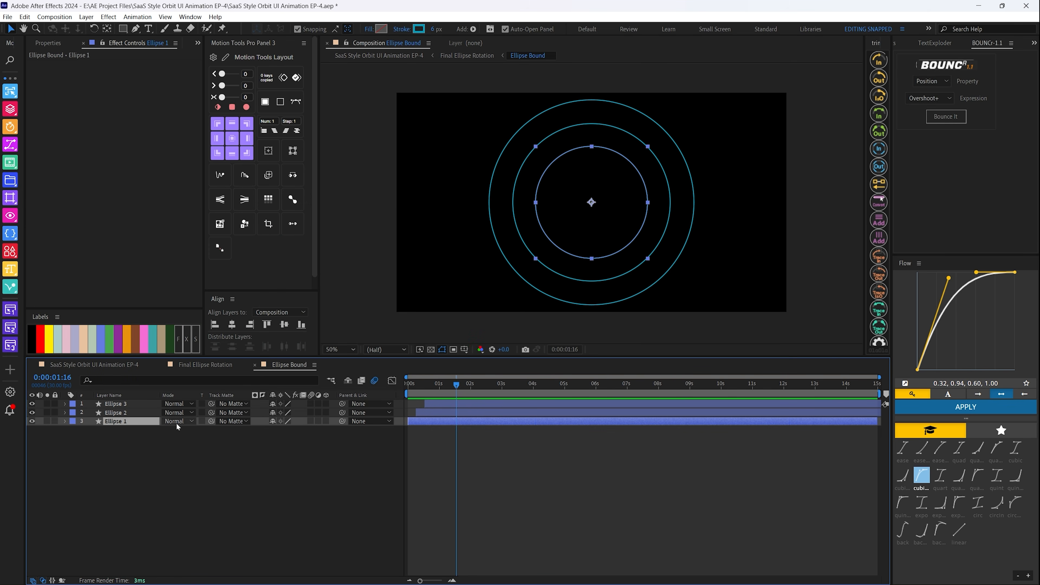
Examine the size, stroke width and stroke colour properties of the Ellipse 1, Ellipse 2 and Ellipse 3 rings
click(45, 45)
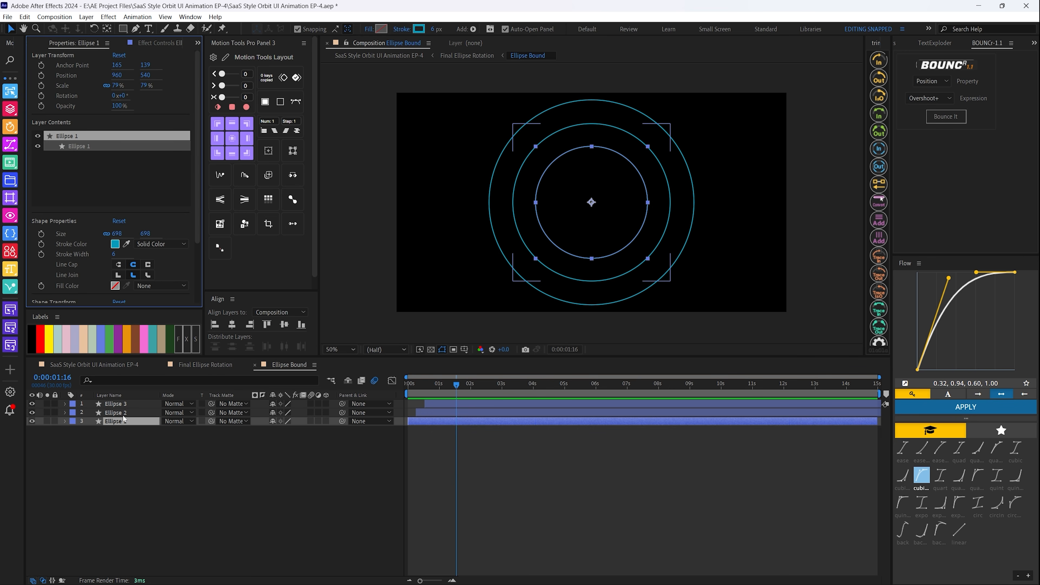
click(115, 413)
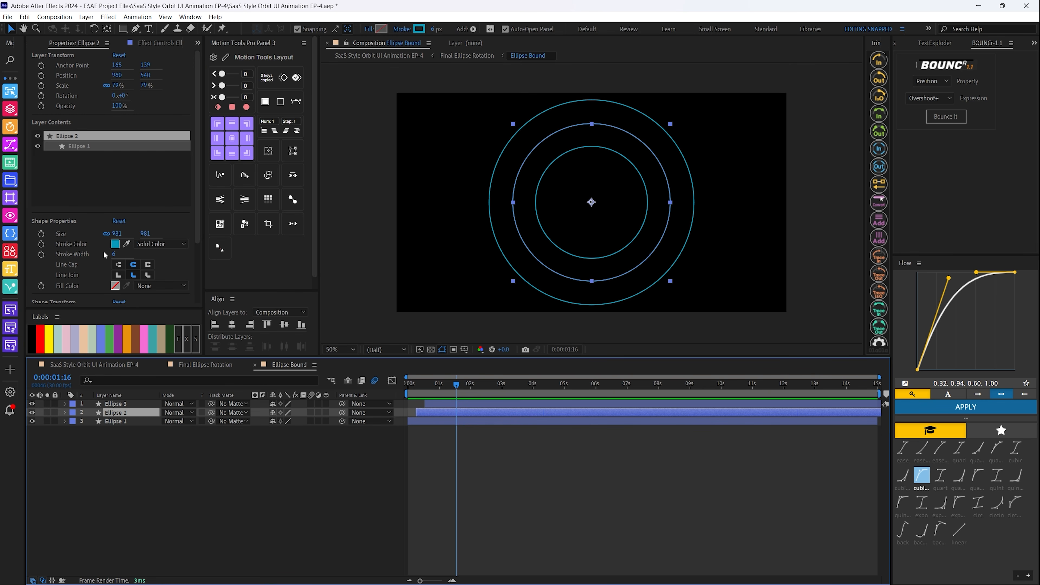
click(127, 404)
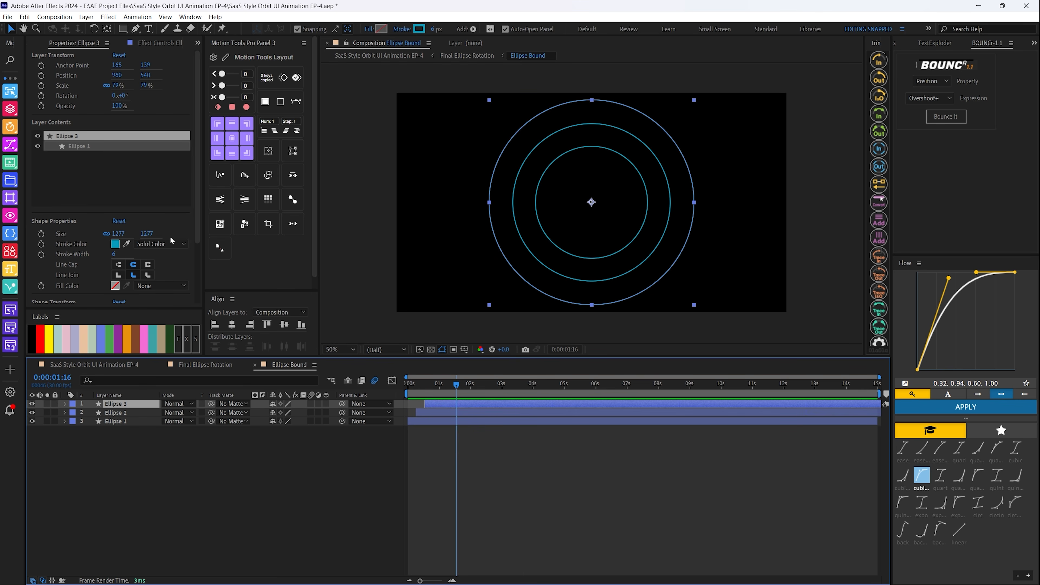
click(341, 452)
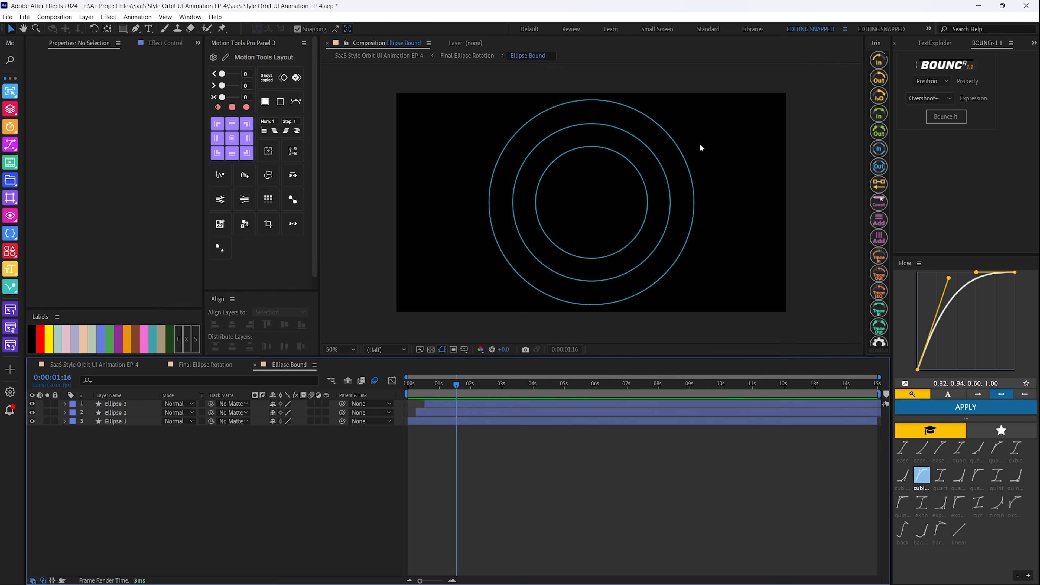
click(126, 407)
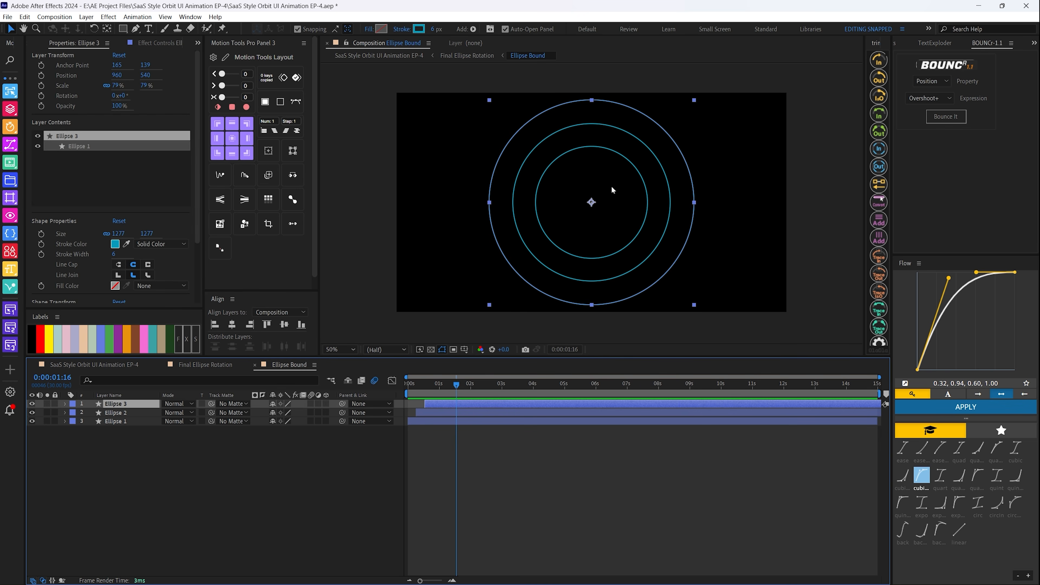
Review all three ring layers together in Ellipse Bound and return to the Final Ellipse Rotation composition
click(209, 365)
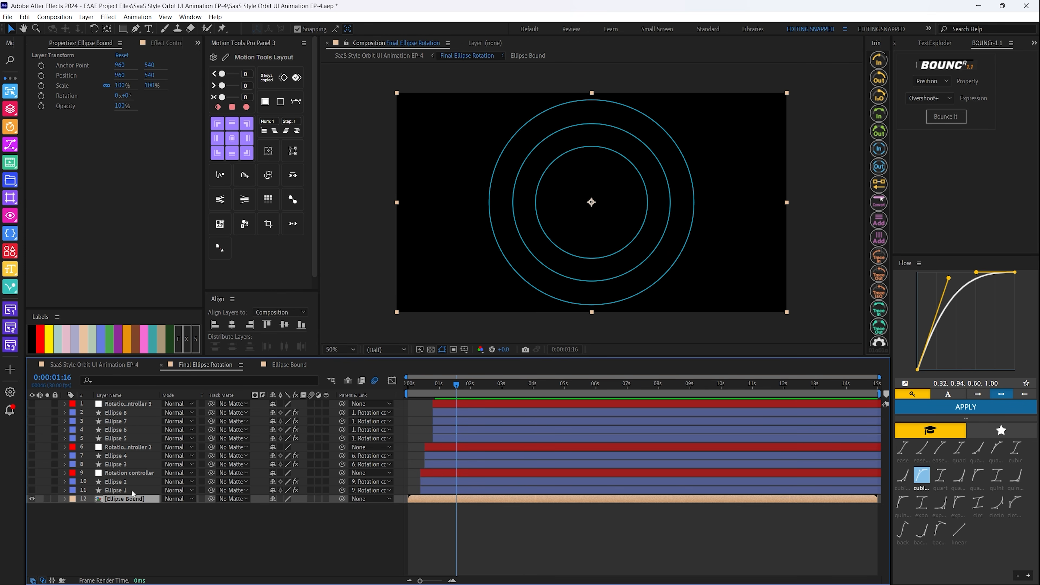
click(282, 365)
click(120, 444)
key(ctrl+a)
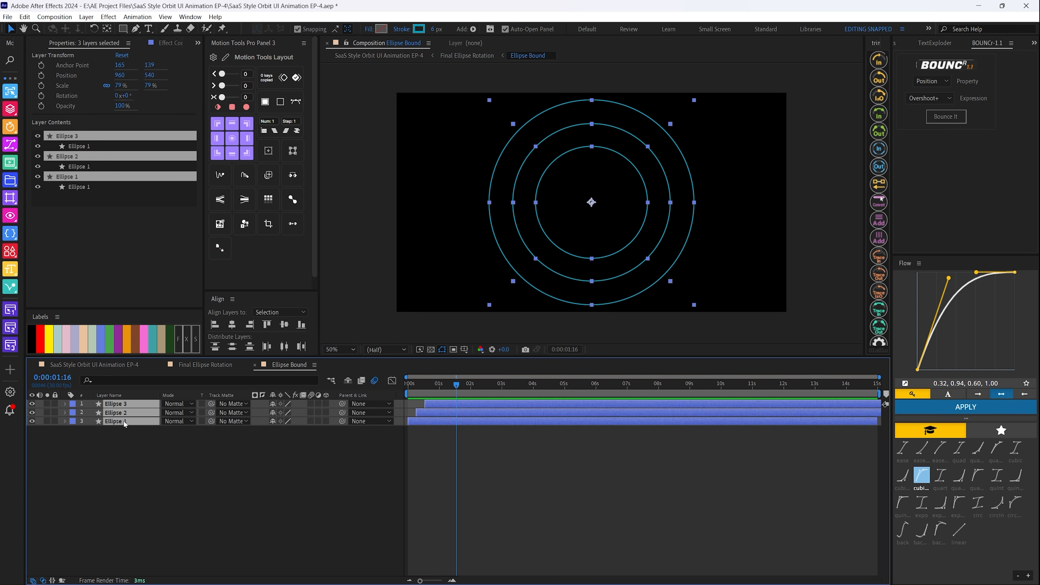
right_click(125, 424)
click(121, 502)
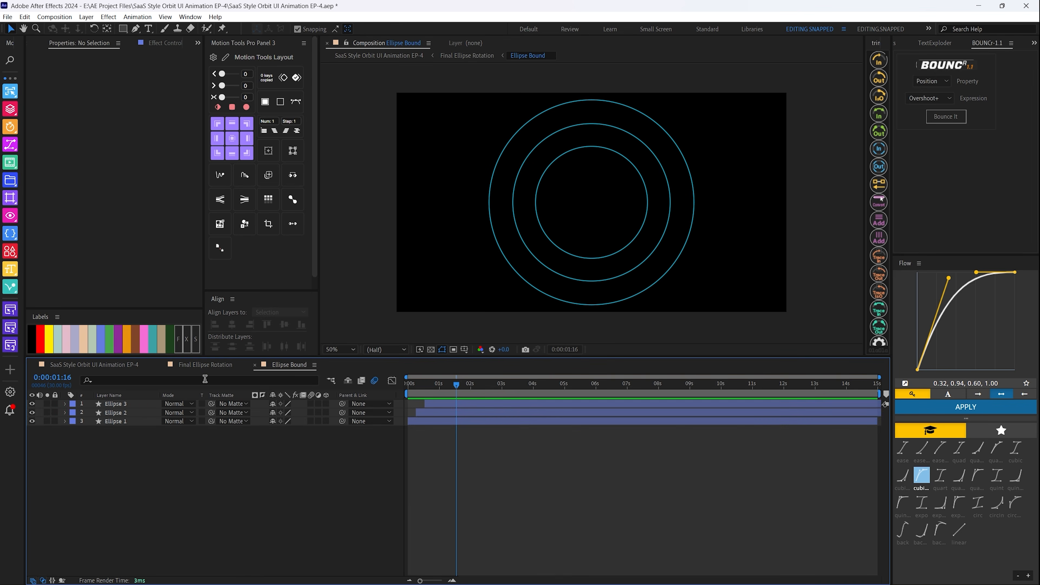
click(203, 366)
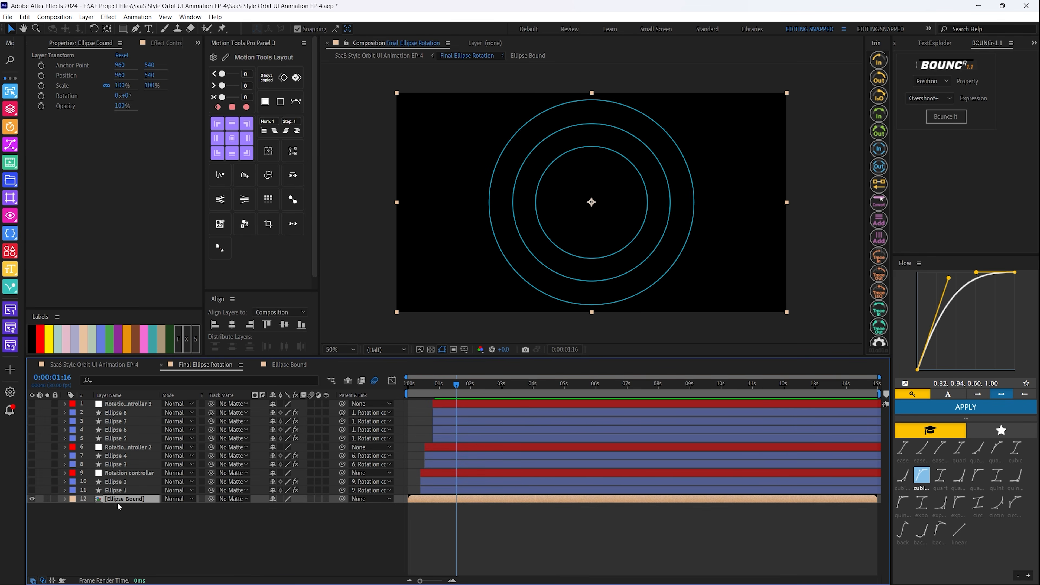
Toggle the Ellipse Bound layer off and on, and show the Ellipse 1 and Ellipse 2 dot layers
click(29, 497)
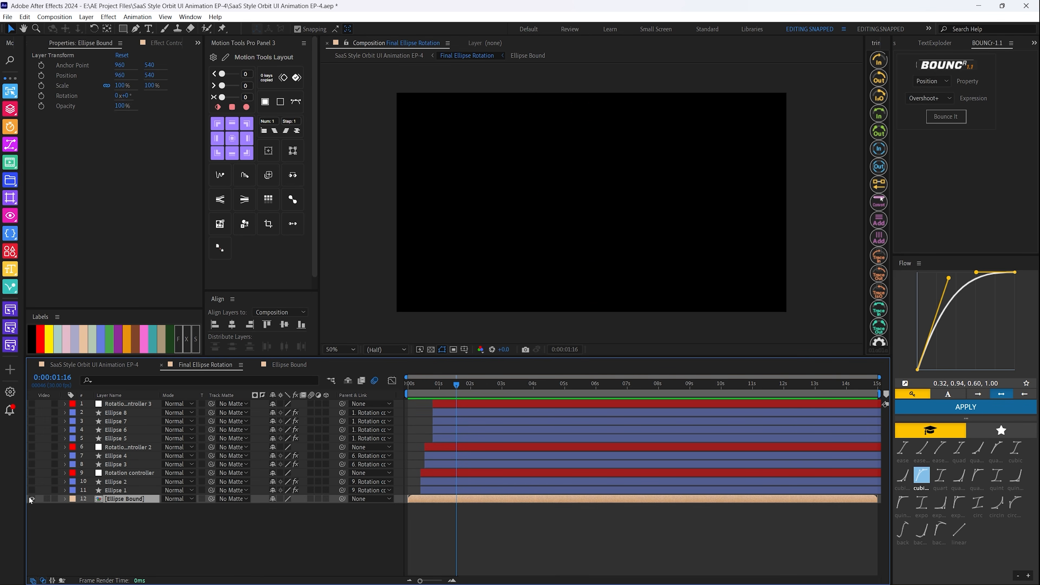
click(29, 497)
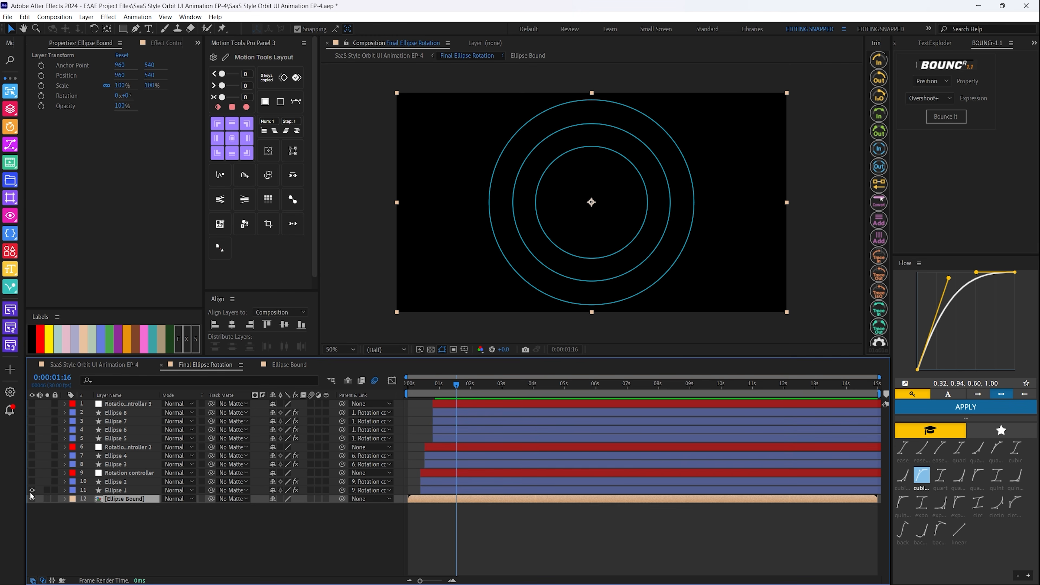
click(31, 481)
Inspect the Ellipse 1 dot's shape properties and fill options, and view the glowing dots at 100% magnification
click(121, 492)
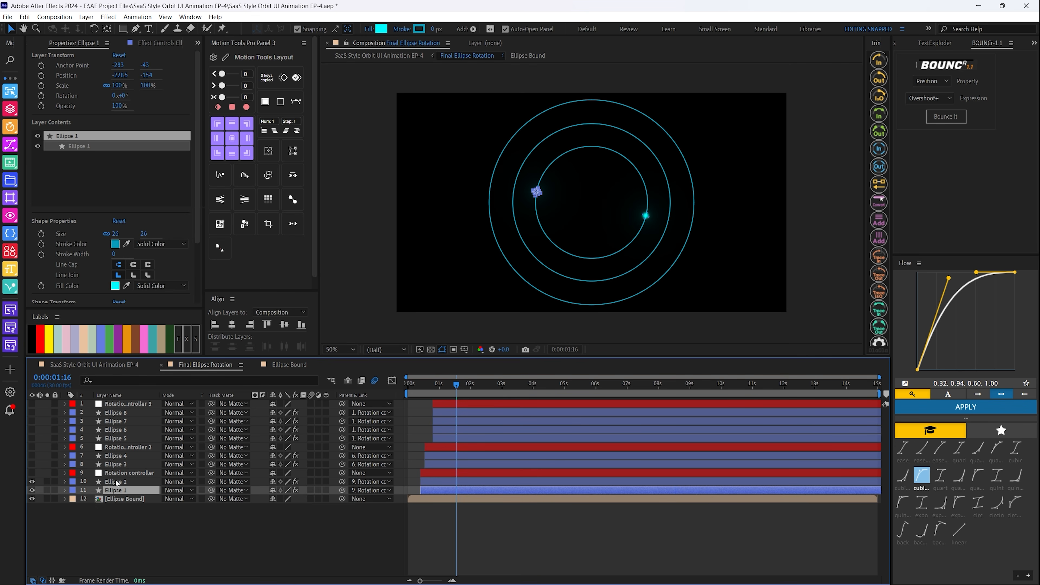
click(121, 509)
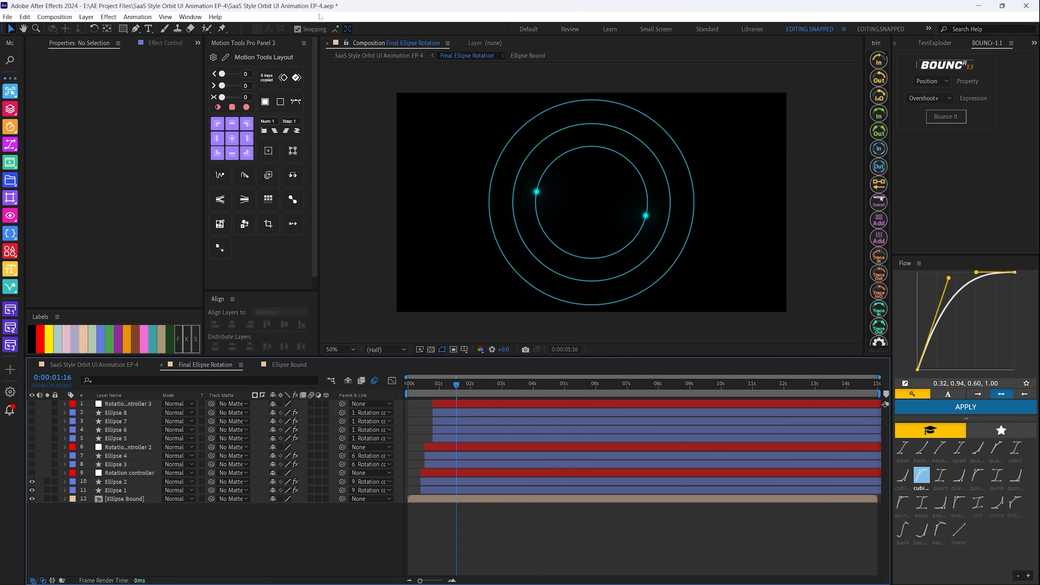
click(114, 492)
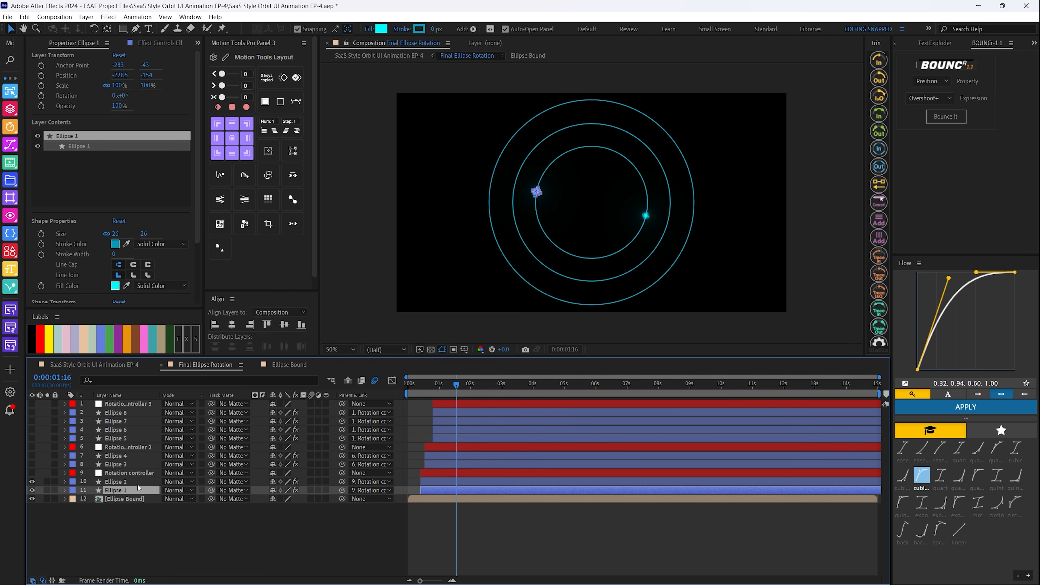
click(370, 29)
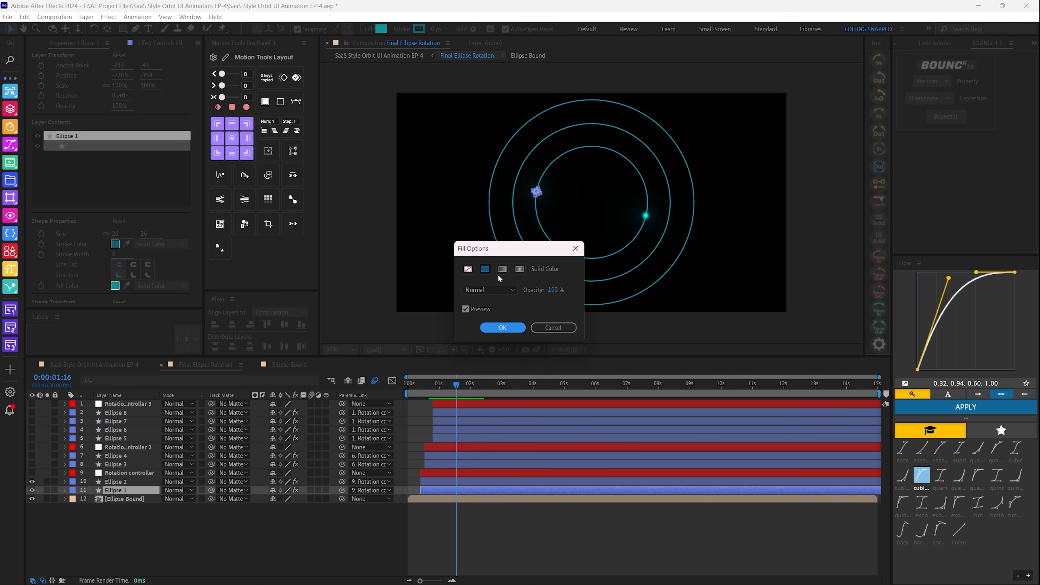
key(Return)
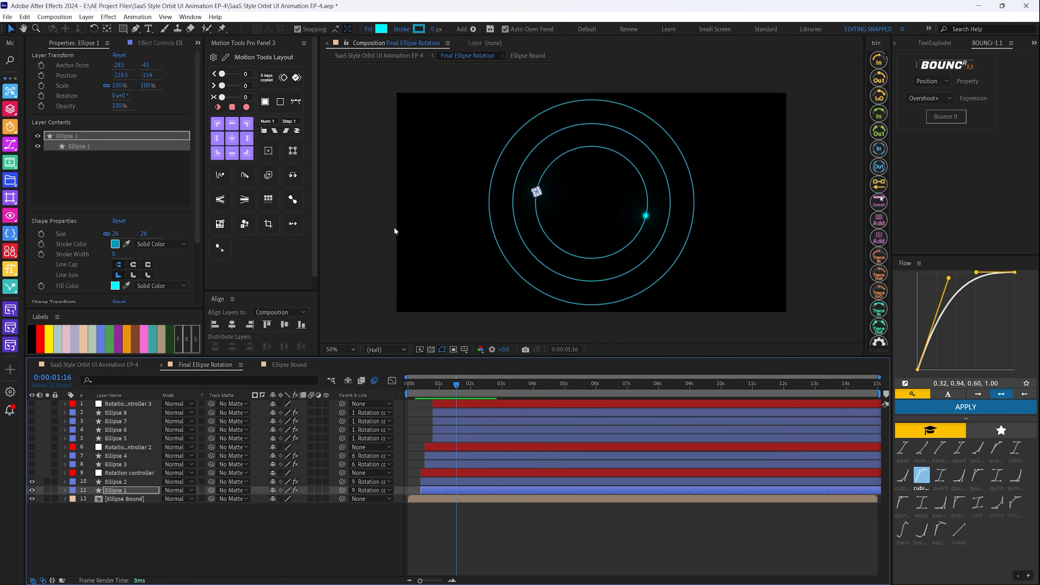
click(198, 534)
key(/)
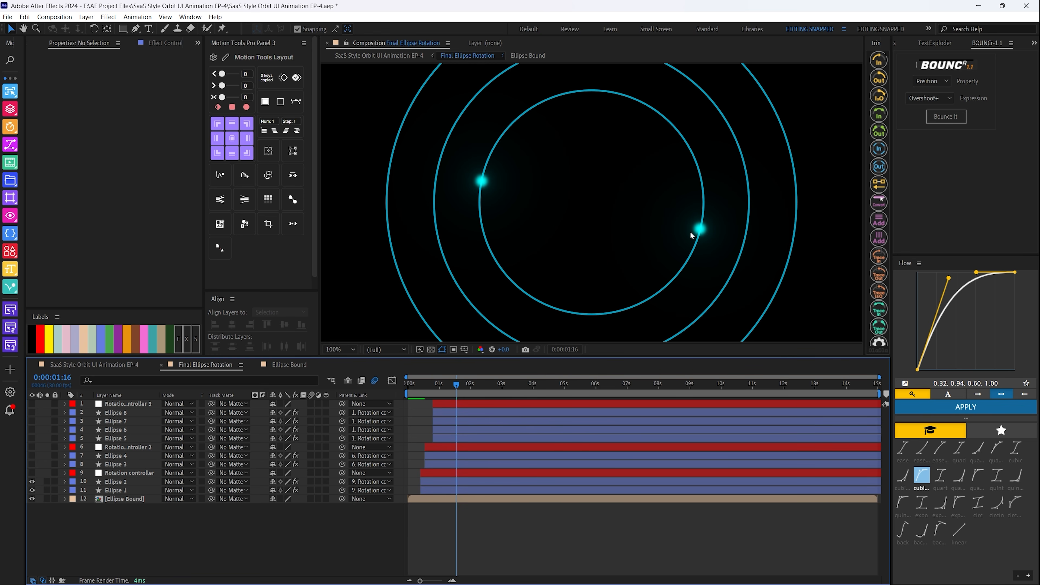
Show the Ellipse 3 to Ellipse 8 dot layers and view the composition at 50% magnification
click(31, 456)
click(32, 464)
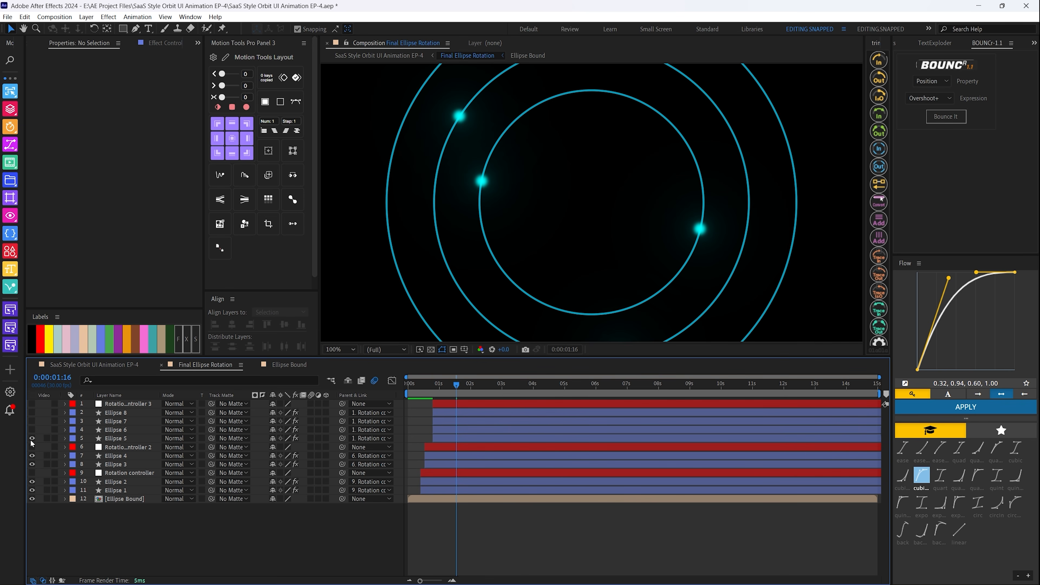
drag(30, 439, 31, 412)
key(comma)
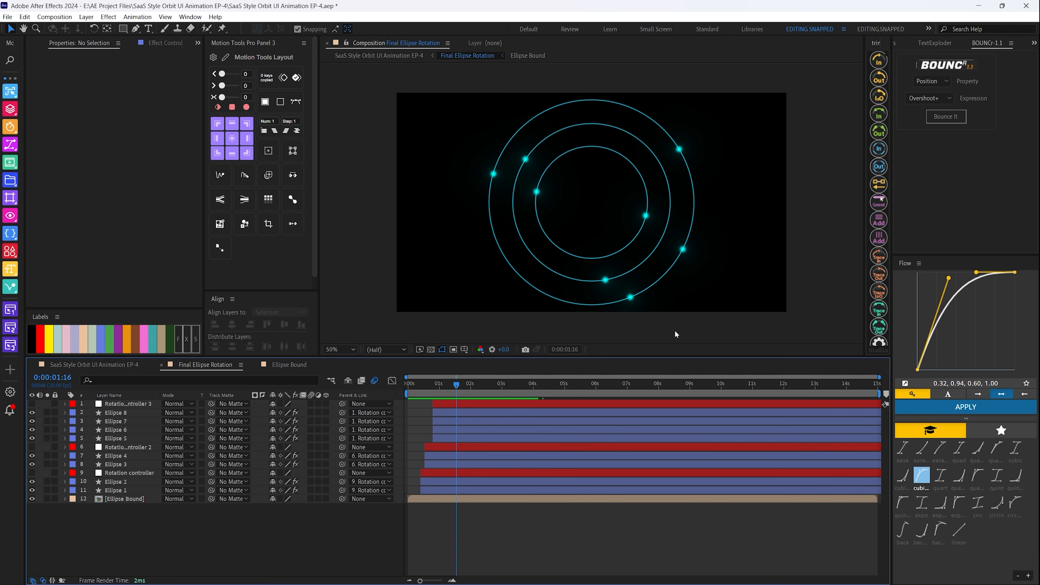
Check the fill colour of the Ellipse 1 dot and keep it as it is
click(124, 491)
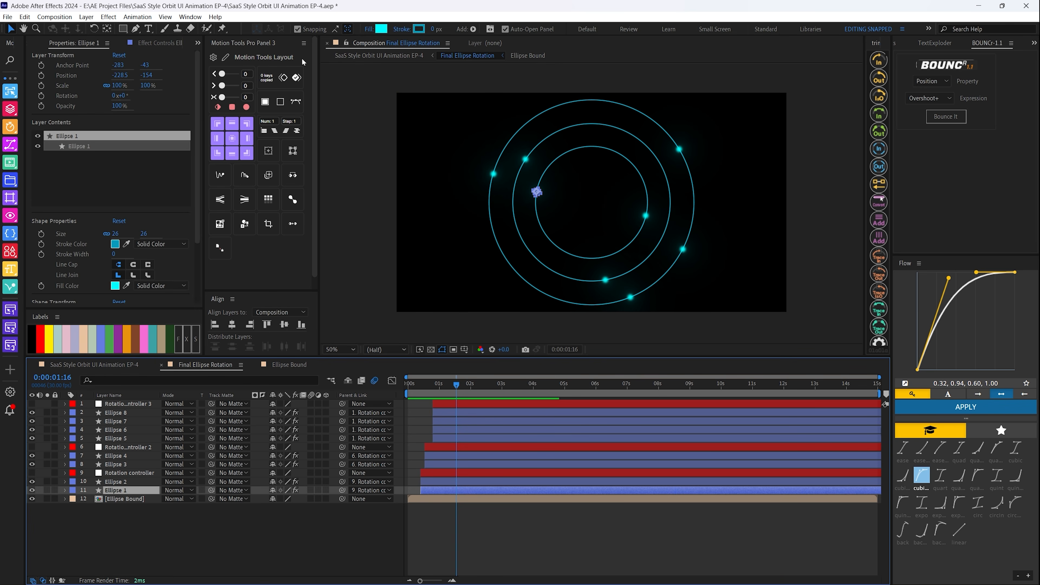
click(380, 29)
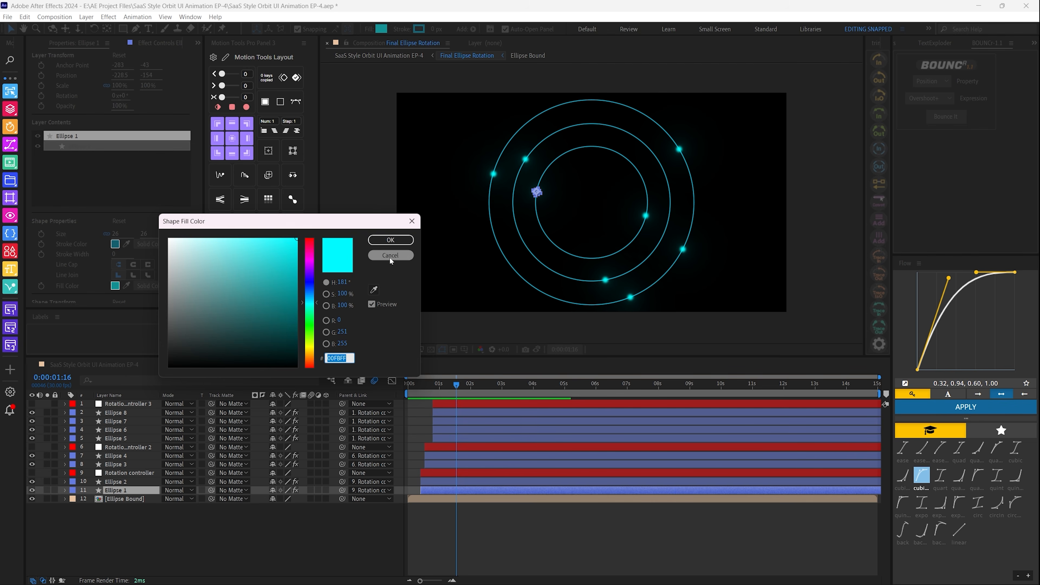
click(383, 243)
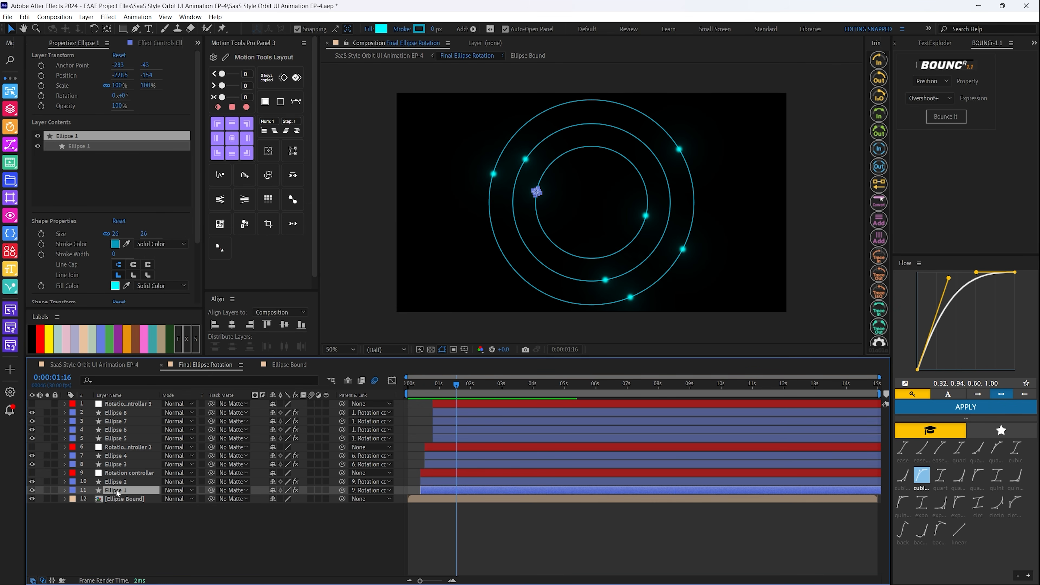
Examine the Fast Box Blur and Deep Glow effect settings applied to the Ellipse 1 dot
click(150, 43)
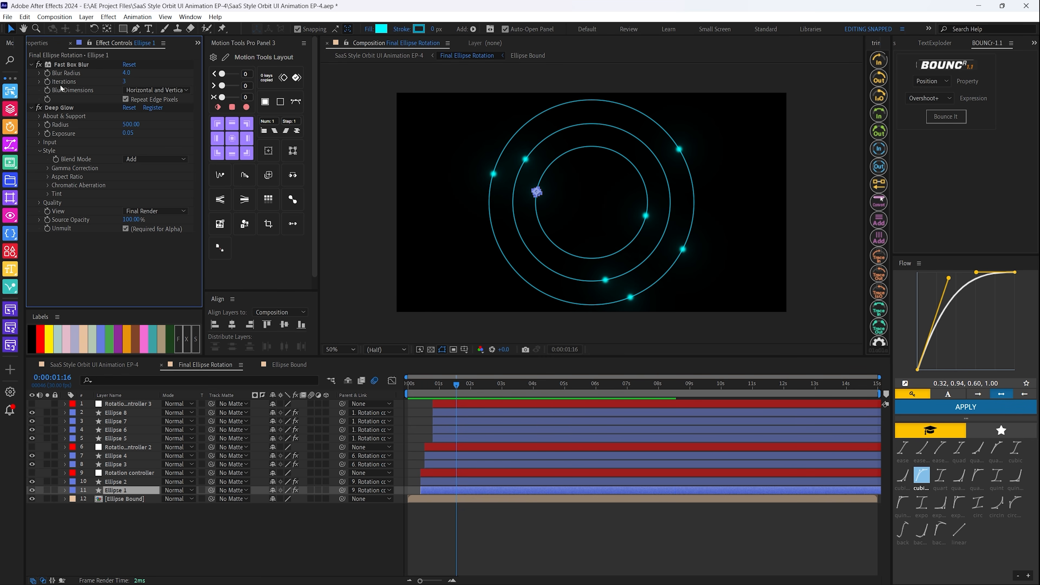
click(60, 64)
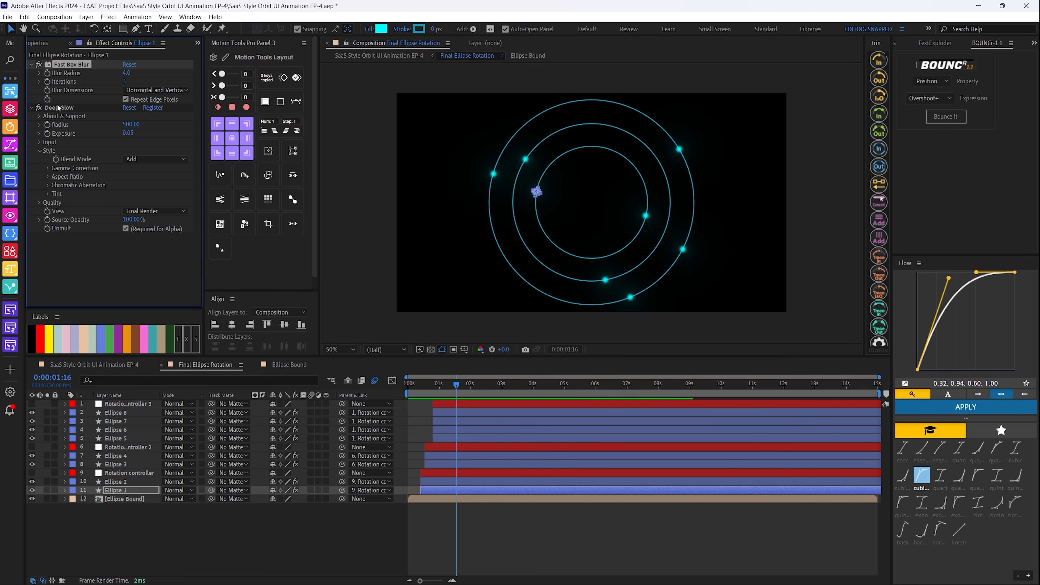
click(59, 108)
right_click(59, 108)
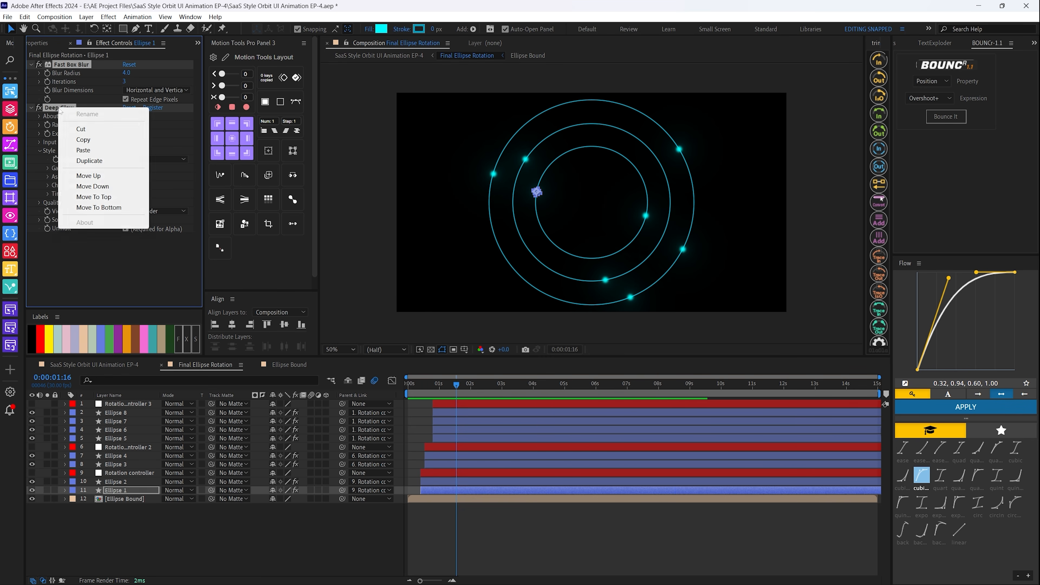
click(84, 381)
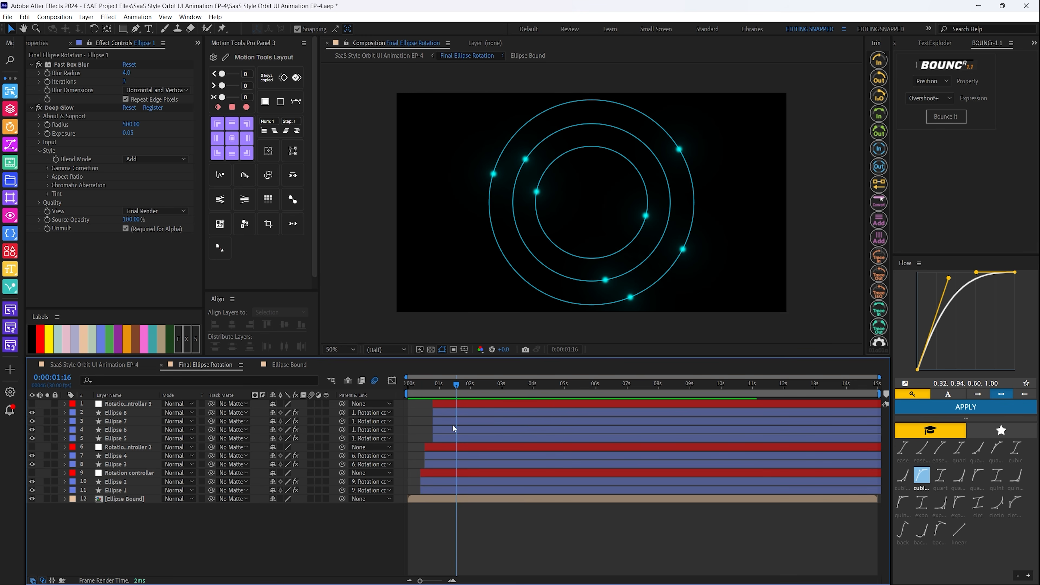
Show the Rotation controller layer and view the options for creating a new null object without adding one
key(space)
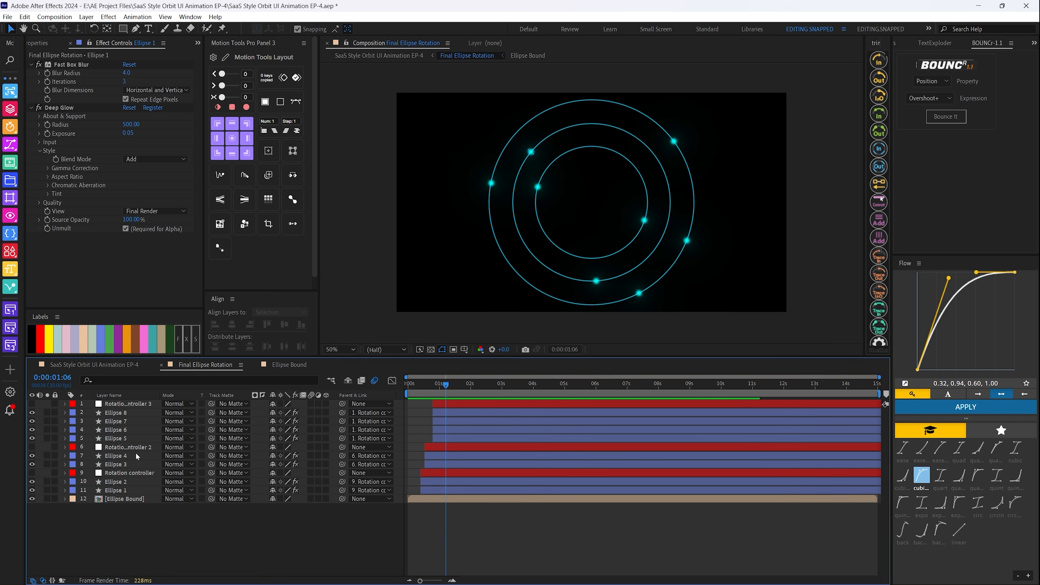
click(32, 473)
click(128, 473)
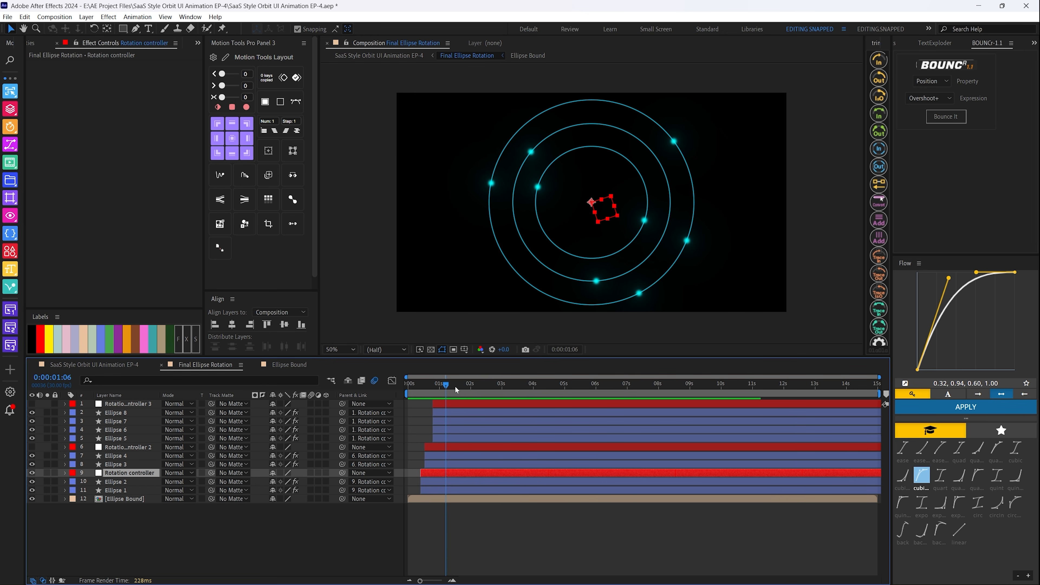
right_click(162, 532)
click(86, 17)
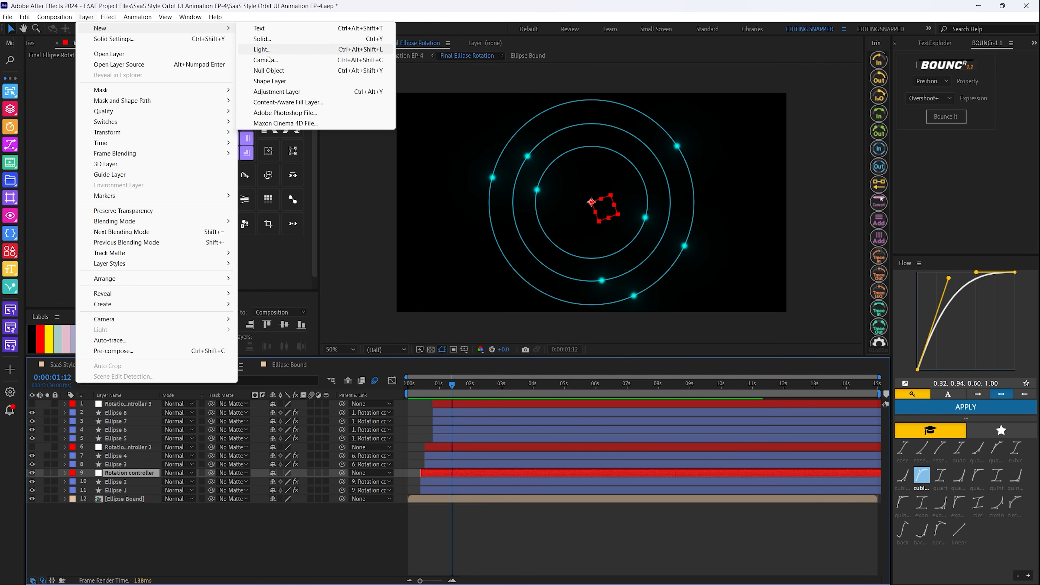
click(135, 511)
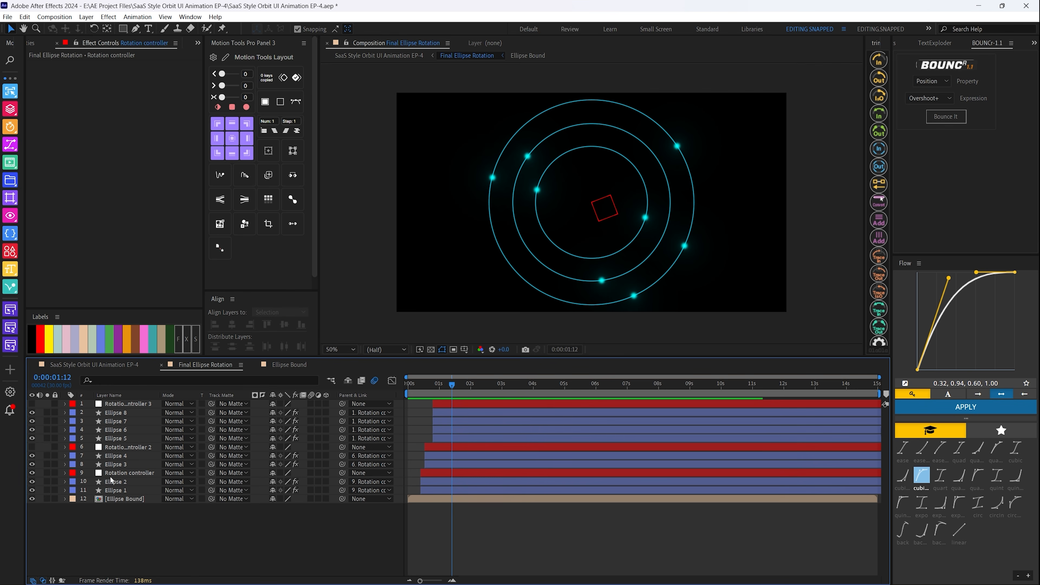
Examine the Rotation controller's link to the inner-ring dots and its Rotation expression, scrub the timeline, and collapse the property
click(118, 476)
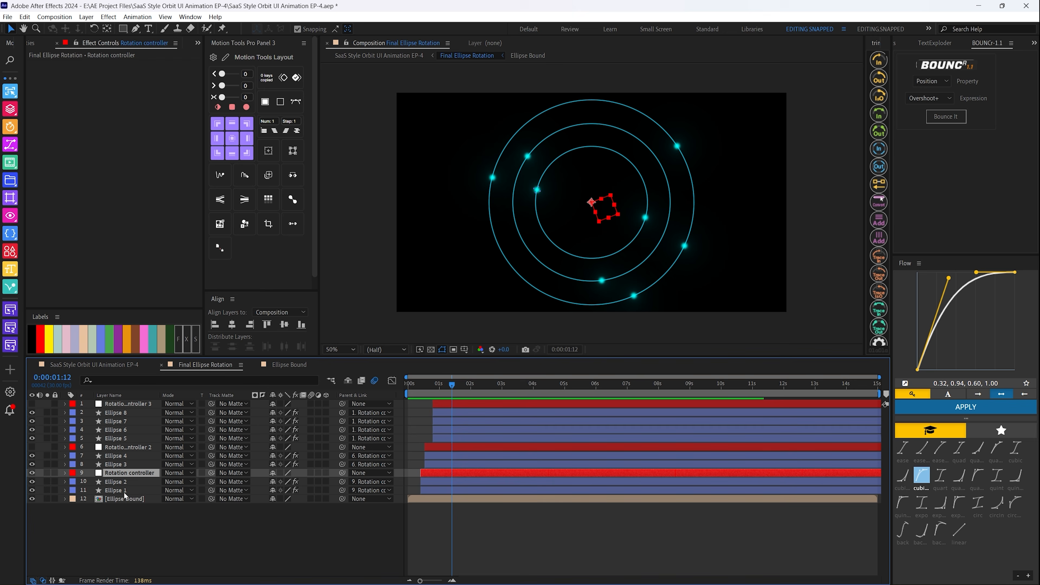
click(108, 483)
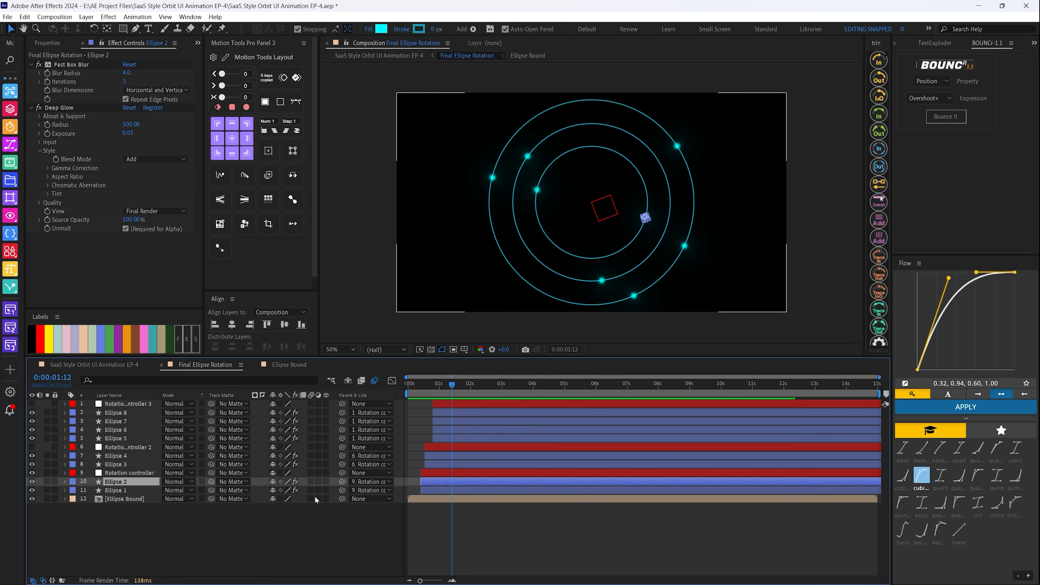
click(128, 474)
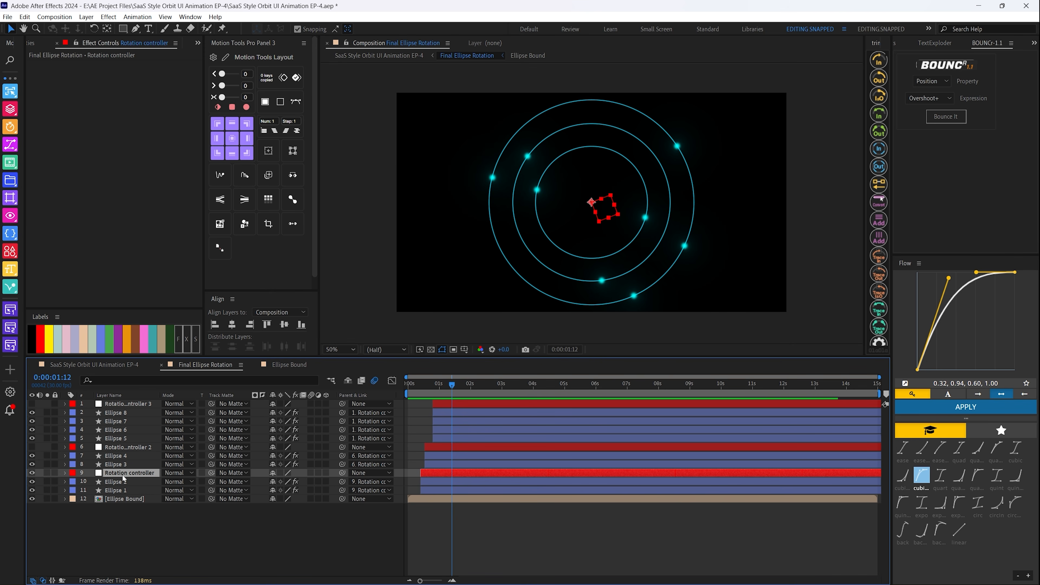
key(r)
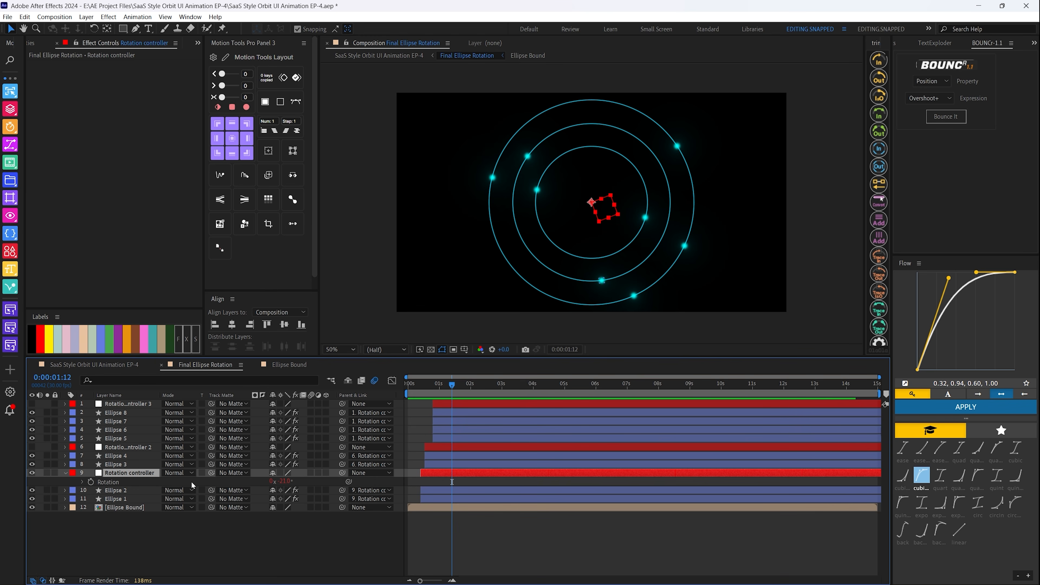
click(82, 482)
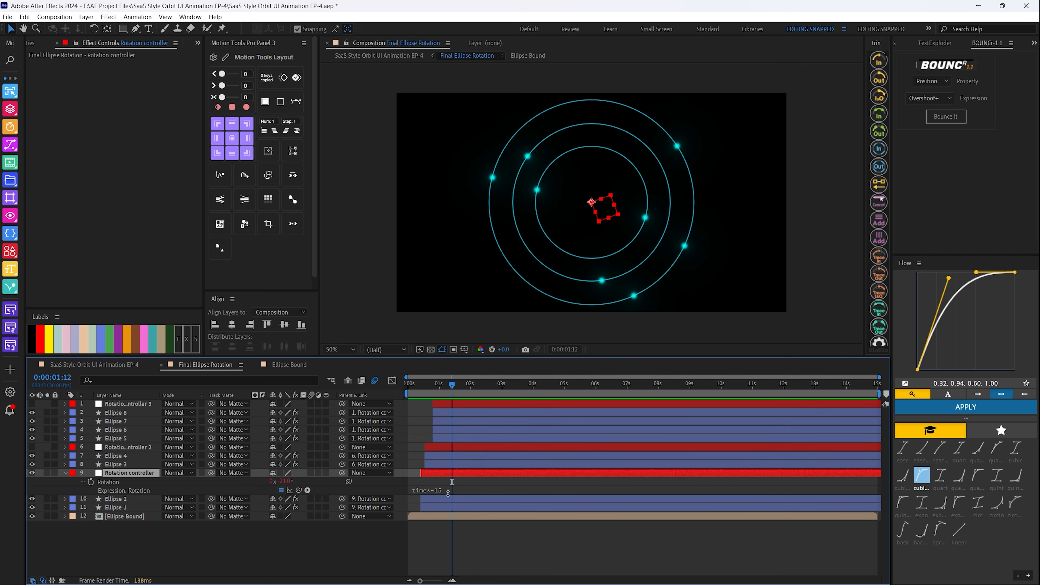
mouse_move(455, 386)
mouse_down()
mouse_move(551, 393)
mouse_move(444, 391)
mouse_up()
key(u)
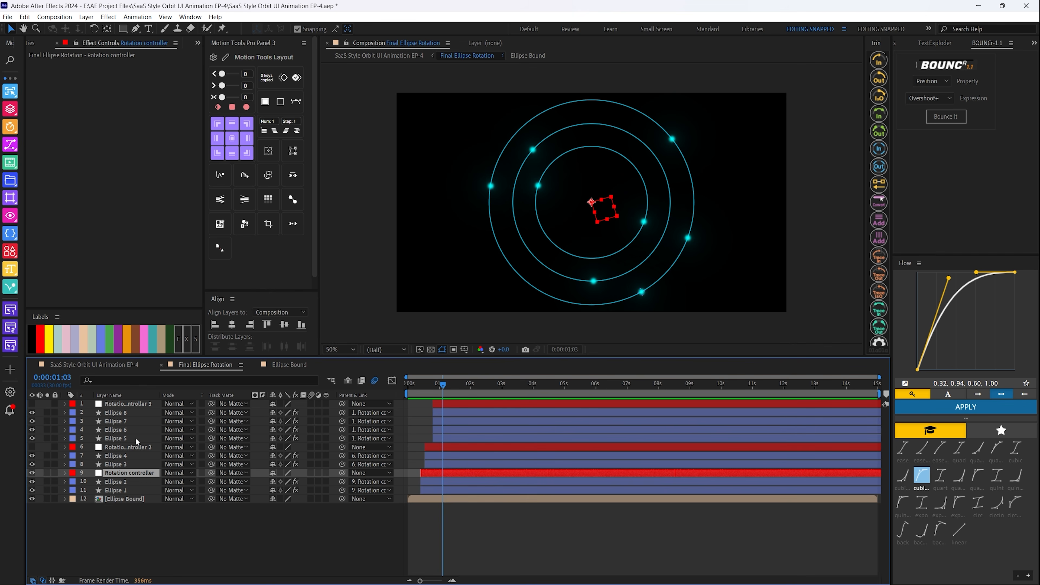
Show the Rotation controller 2 layer and review the Ellipse 4 and Ellipse 3 dots parented to it
click(32, 447)
click(135, 448)
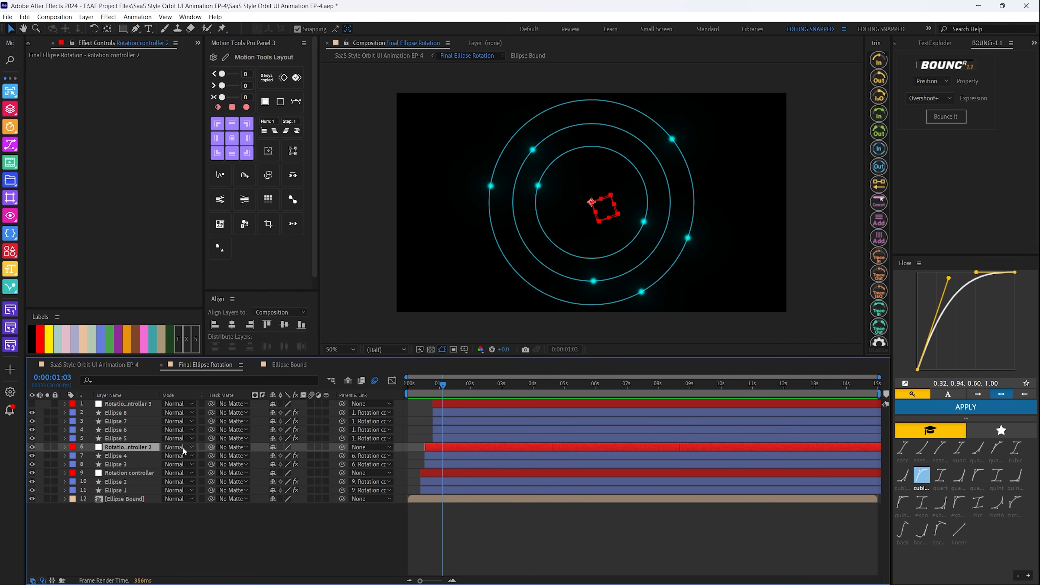
click(122, 456)
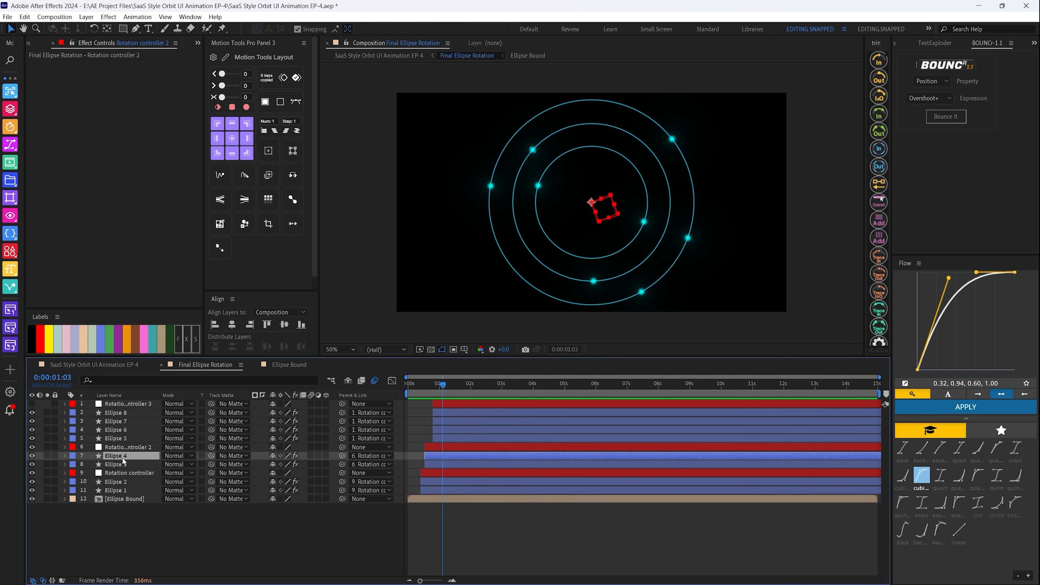
click(121, 464)
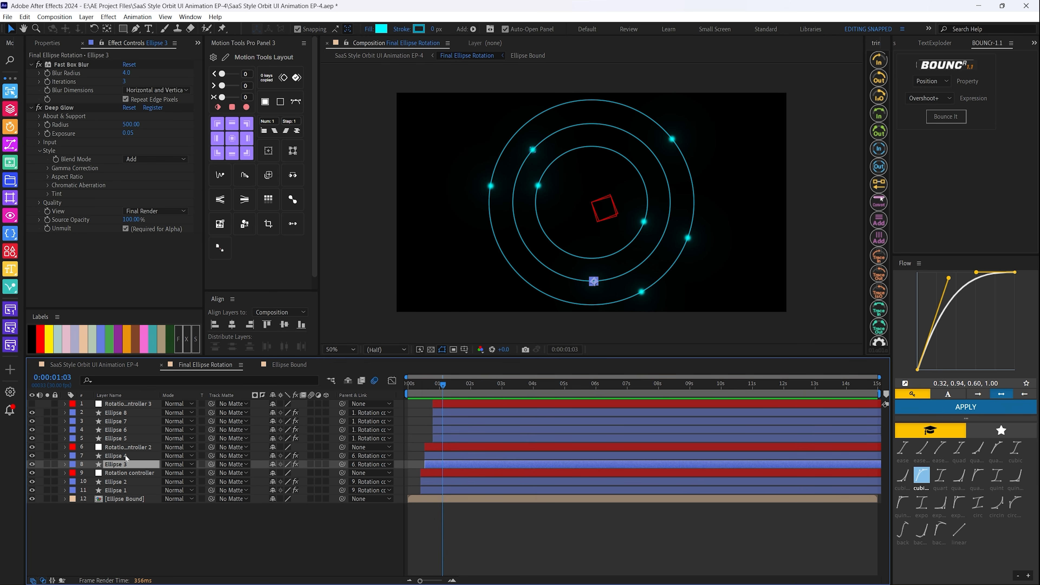
Examine the Rotation expression of Rotation controller 2, scrub the timeline to see its motion, and collapse the property
click(120, 448)
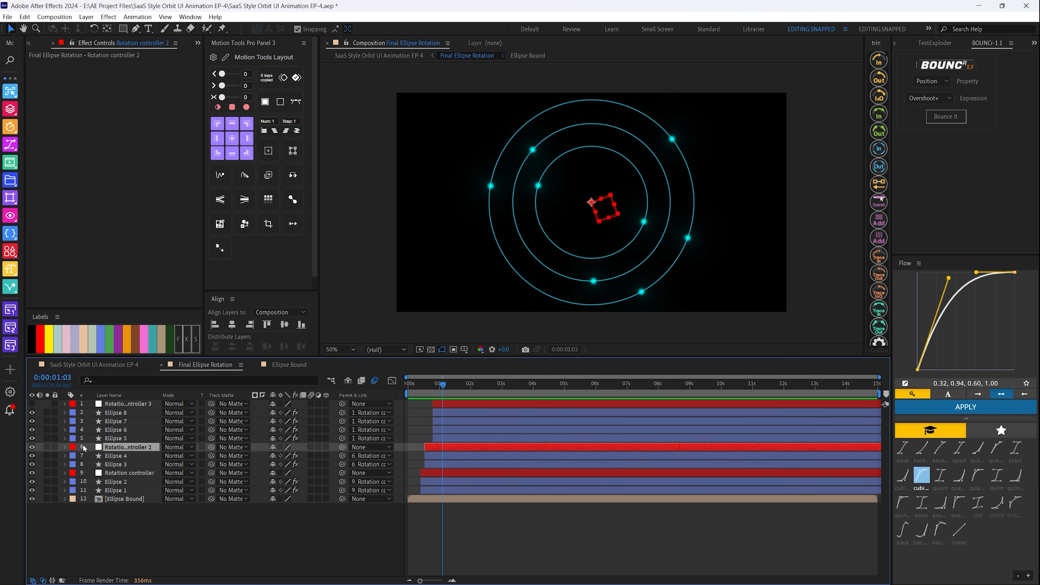
key(r)
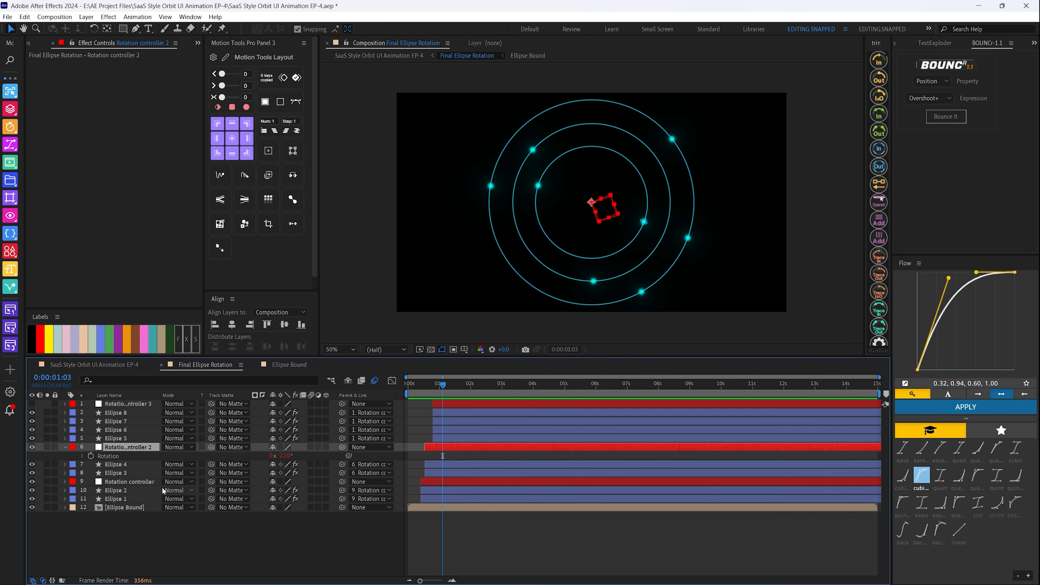
click(82, 456)
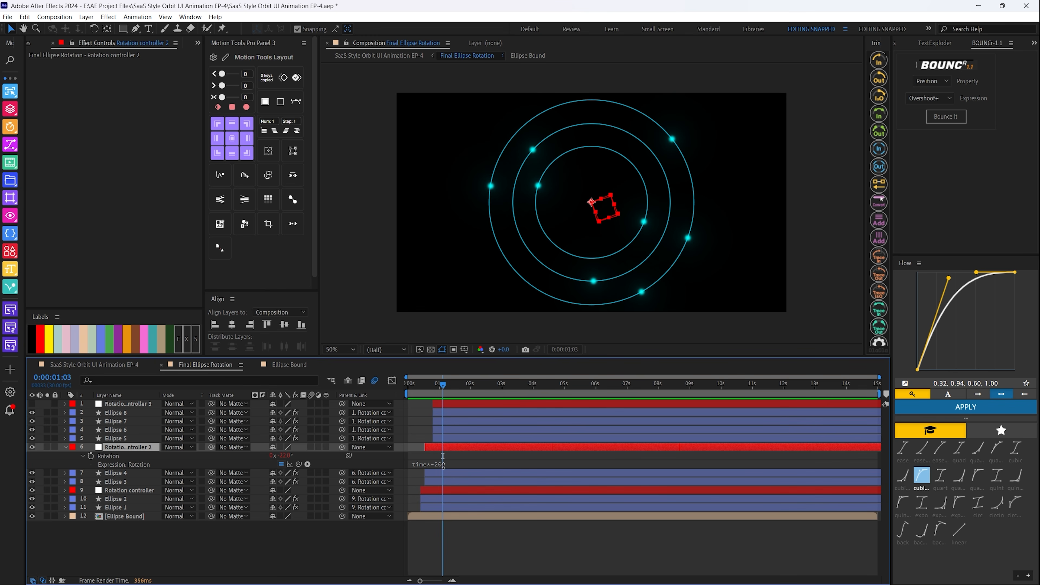
mouse_move(444, 385)
mouse_down()
mouse_move(434, 384)
mouse_move(541, 401)
mouse_move(438, 403)
mouse_up()
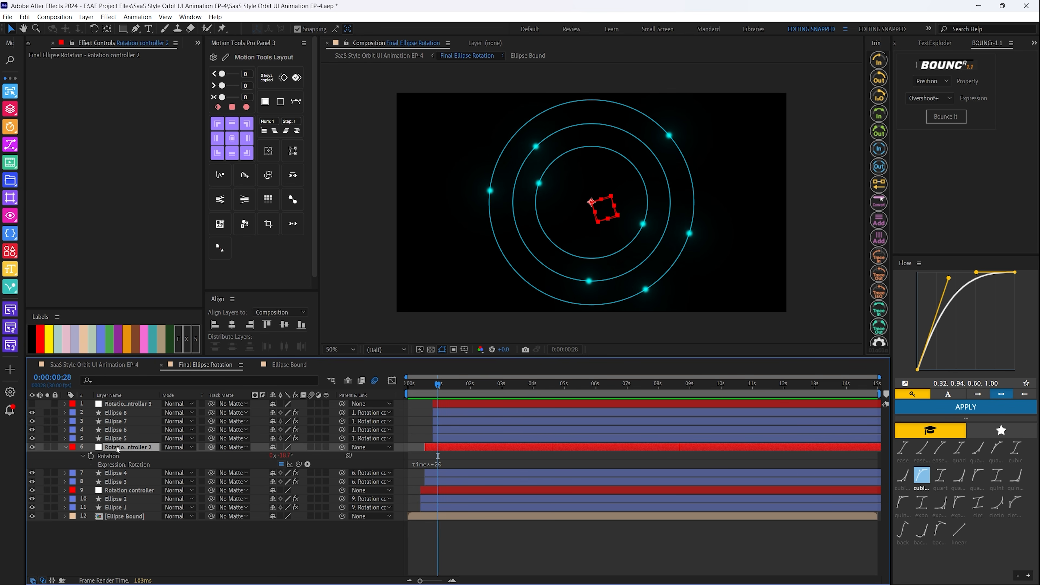
key(u)
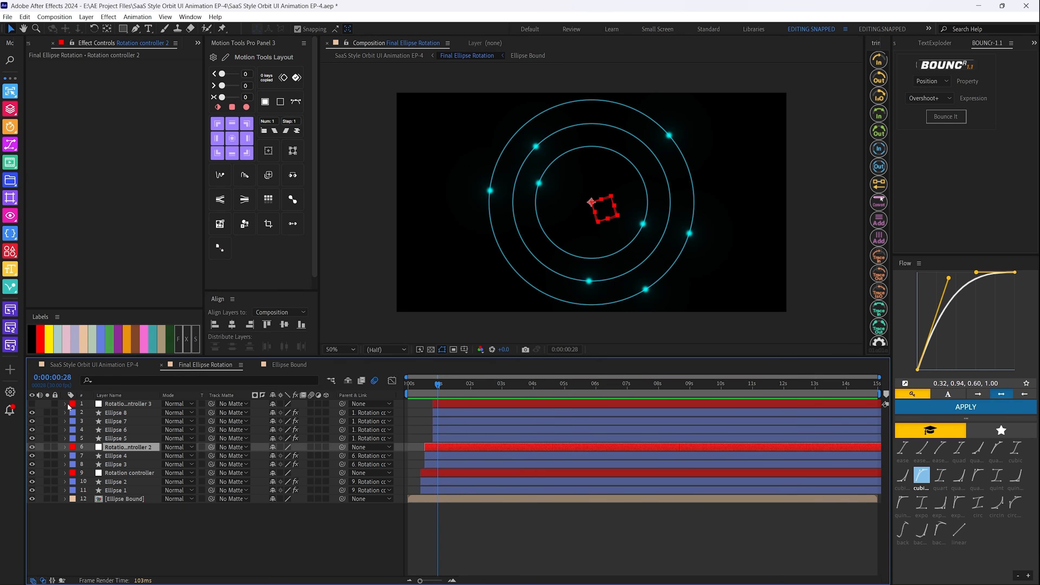
Show the Rotation controller 3 layer and review the Ellipse 5 to Ellipse 8 dots parented to it
click(32, 404)
click(150, 405)
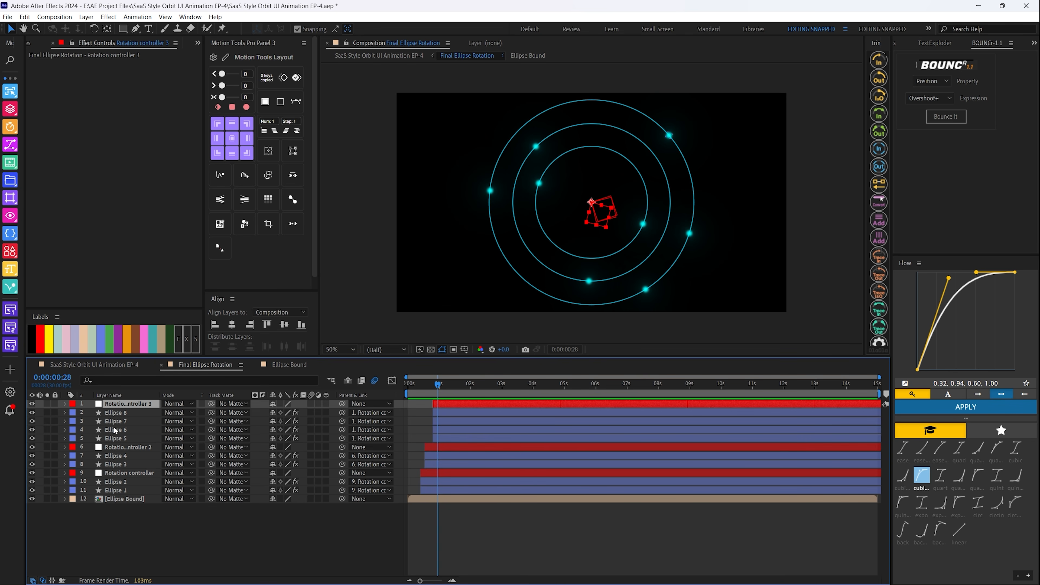
click(117, 413)
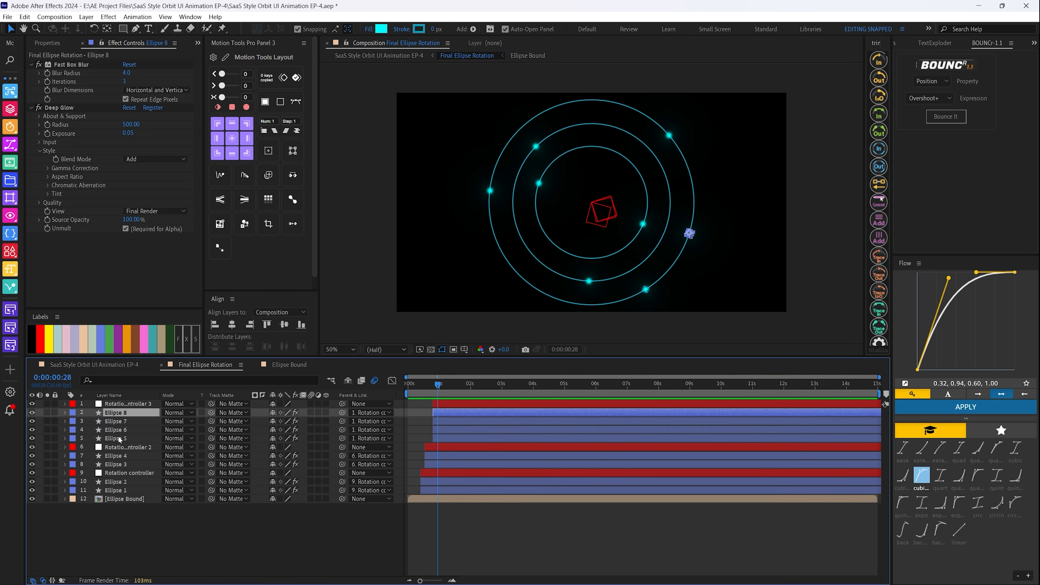
shift+click(117, 438)
Reveal the Rotation expression of Rotation controller 3
click(127, 402)
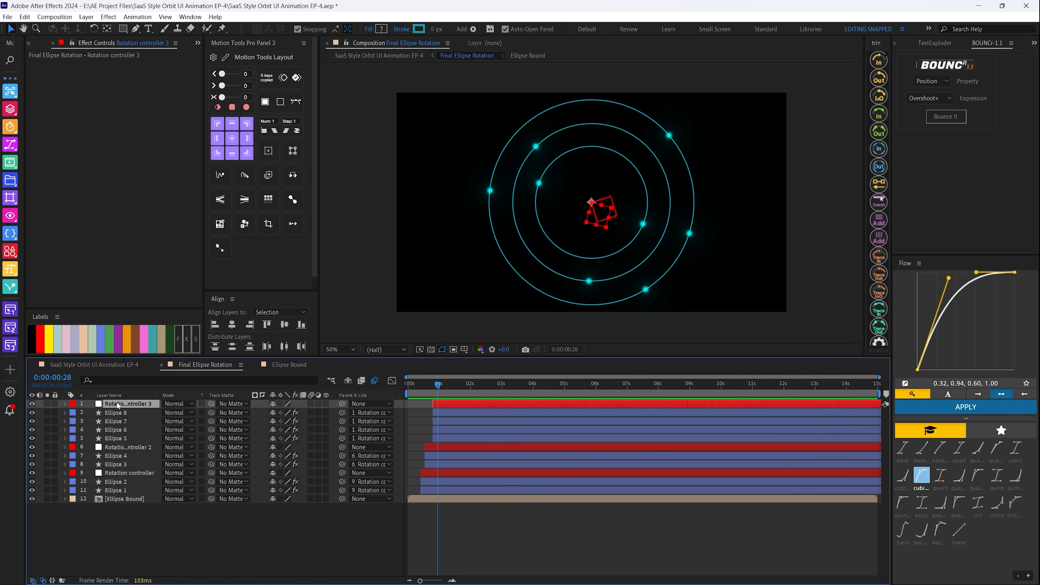
key(r)
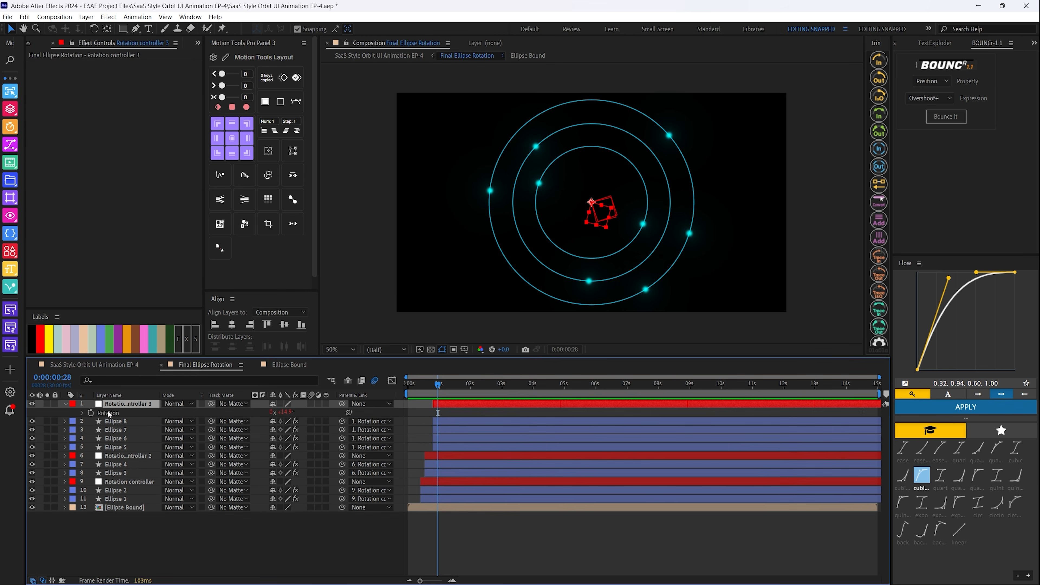
click(82, 413)
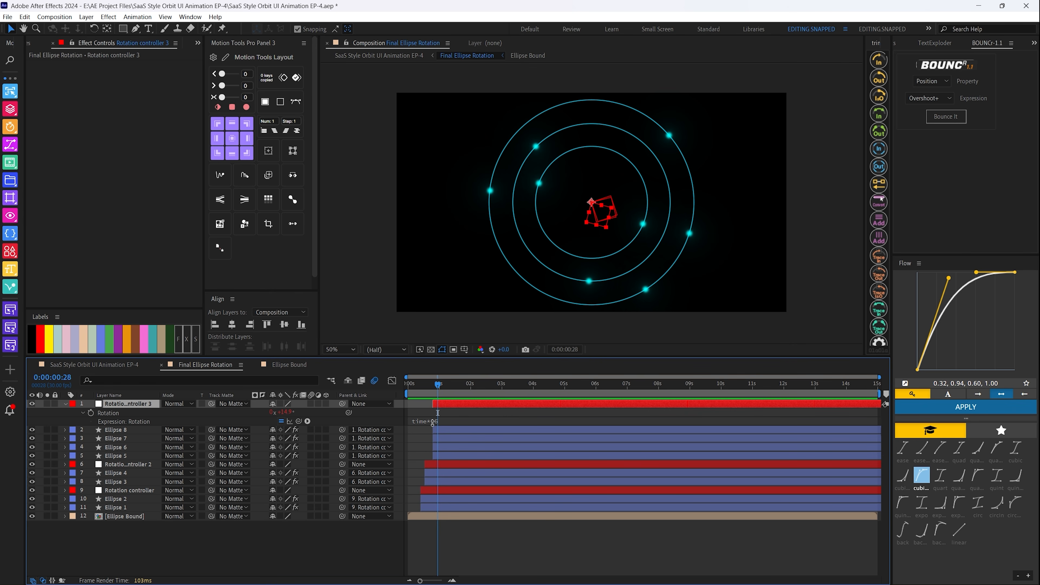
Preview the rotating dots from near the start of the timeline and return to the SaaS Style Orbit UI Animation EP-4 composition
click(415, 391)
key(space)
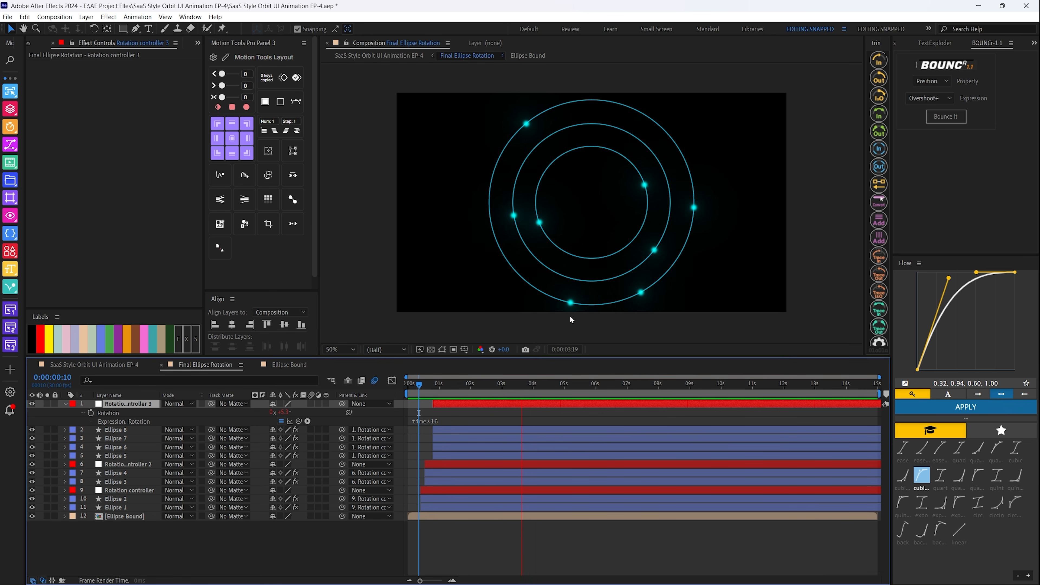
key(Home)
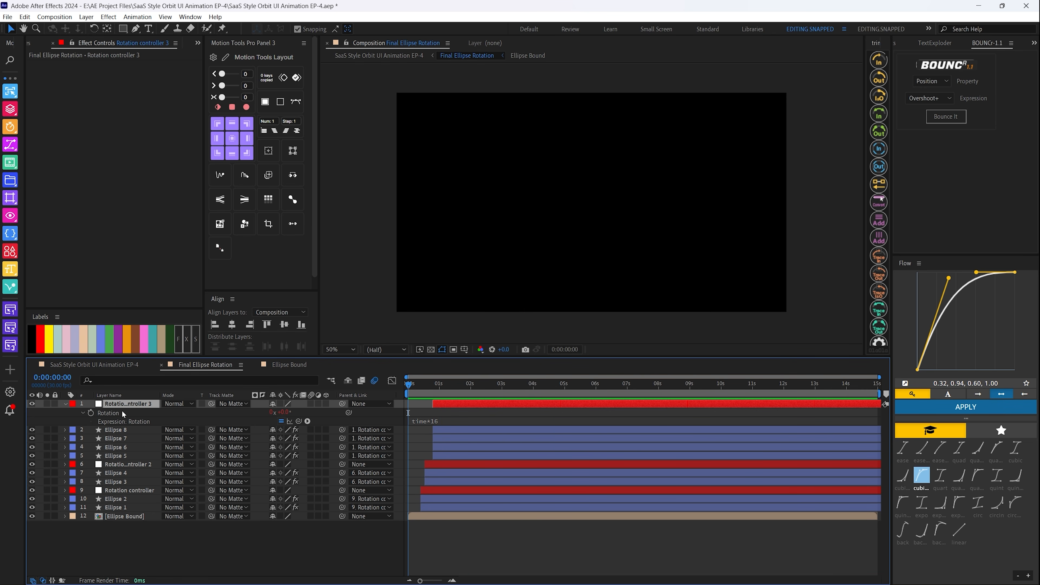
click(135, 366)
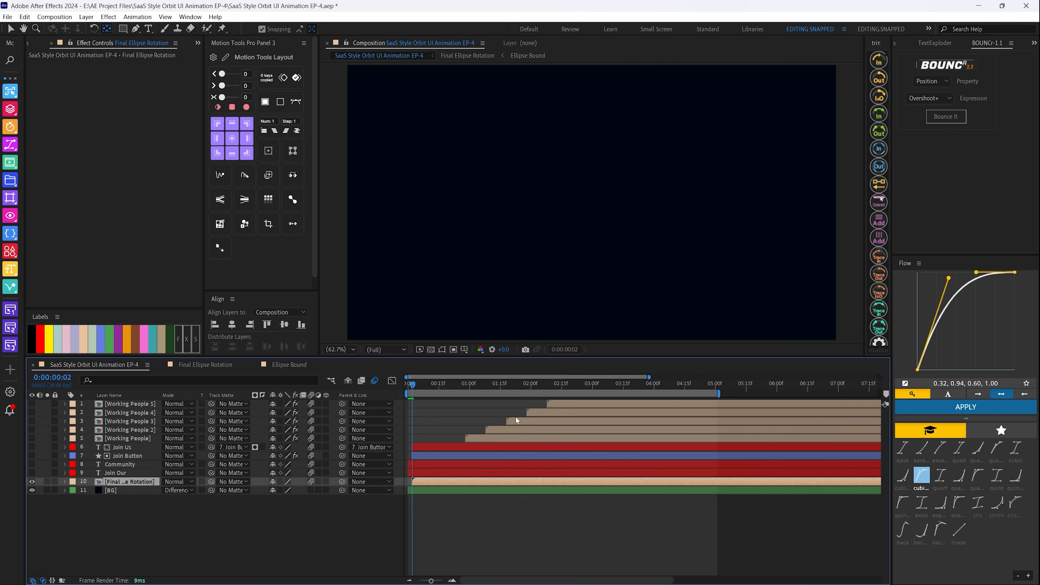
Preview the rings and glowing dots from the start of the SaaS Style Orbit UI Animation EP-4 composition
drag(412, 386, 394, 386)
key(space)
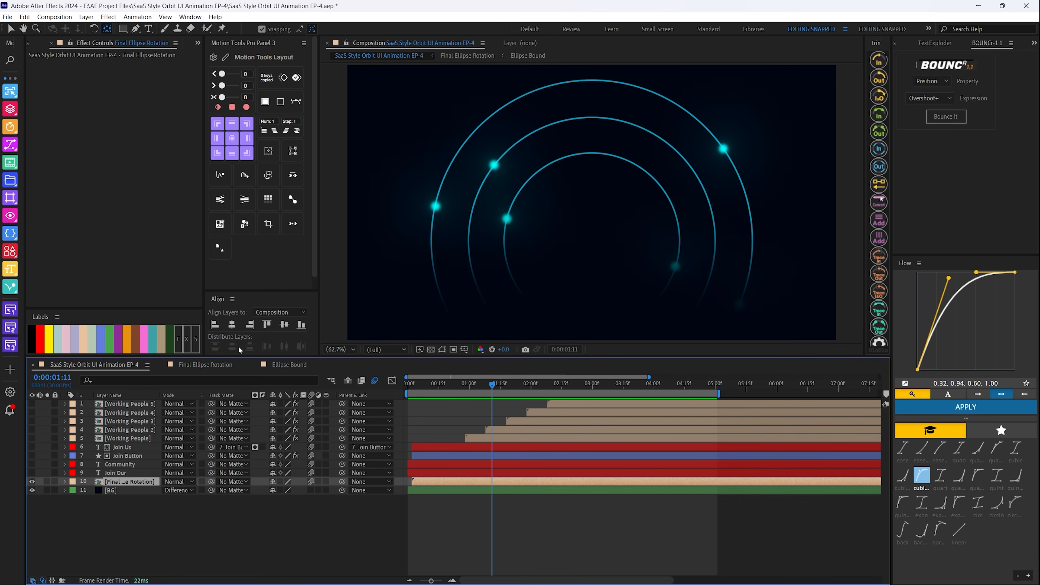
mouse_move(441, 387)
mouse_down()
mouse_move(420, 383)
mouse_move(459, 384)
mouse_move(436, 383)
mouse_up()
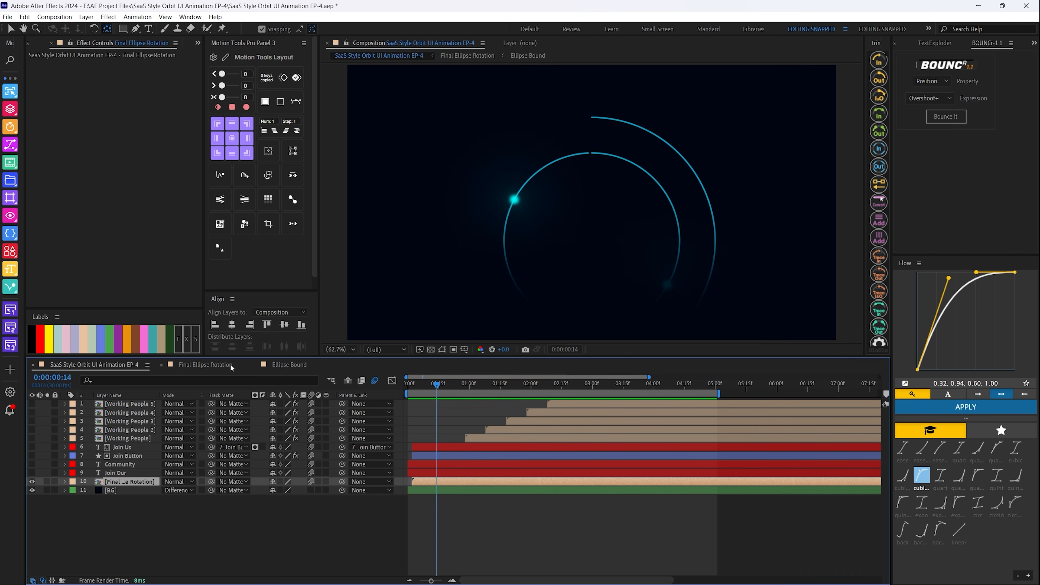
Open the Ellipse Bound composition and scrub the ring animation back to near its start
click(230, 364)
click(277, 365)
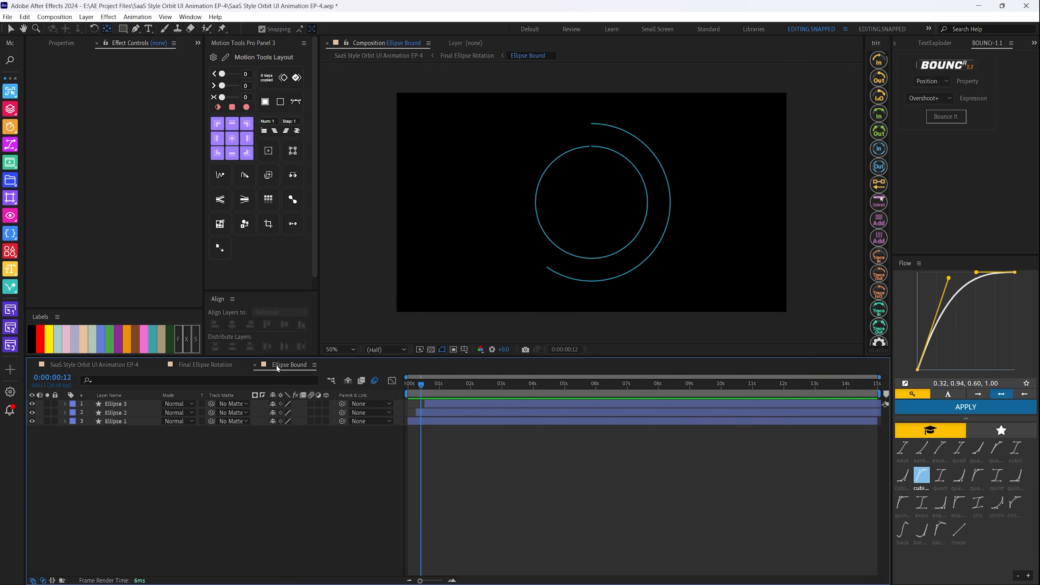
drag(423, 385, 409, 386)
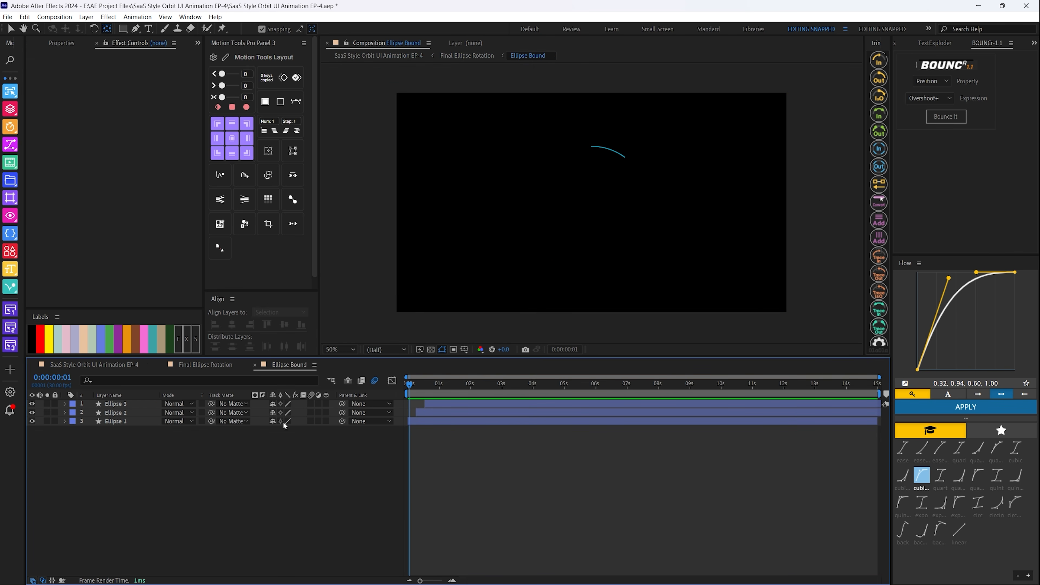
Expand the Ellipse 1 layer's trim path to show its End keyframes and scrub to the first frame
click(117, 422)
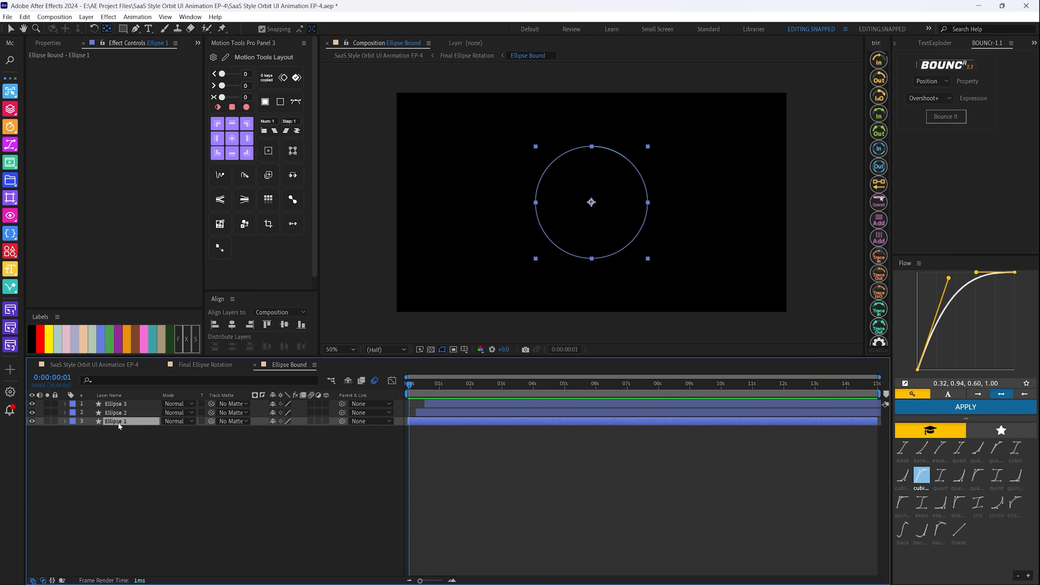
click(65, 421)
click(73, 430)
click(83, 447)
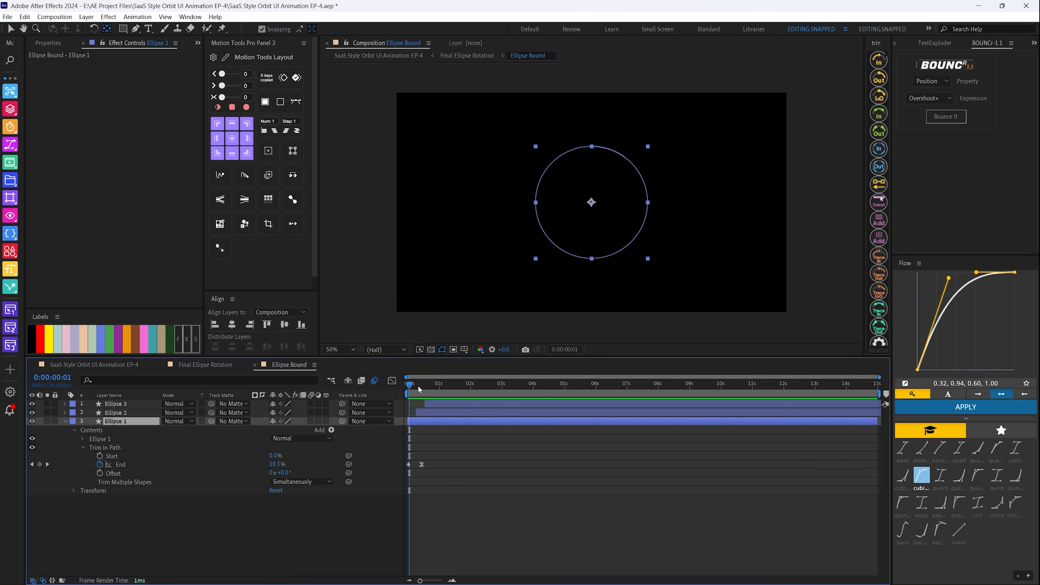
mouse_move(420, 389)
mouse_down()
mouse_move(390, 389)
mouse_move(428, 390)
mouse_move(408, 390)
mouse_up()
click(99, 448)
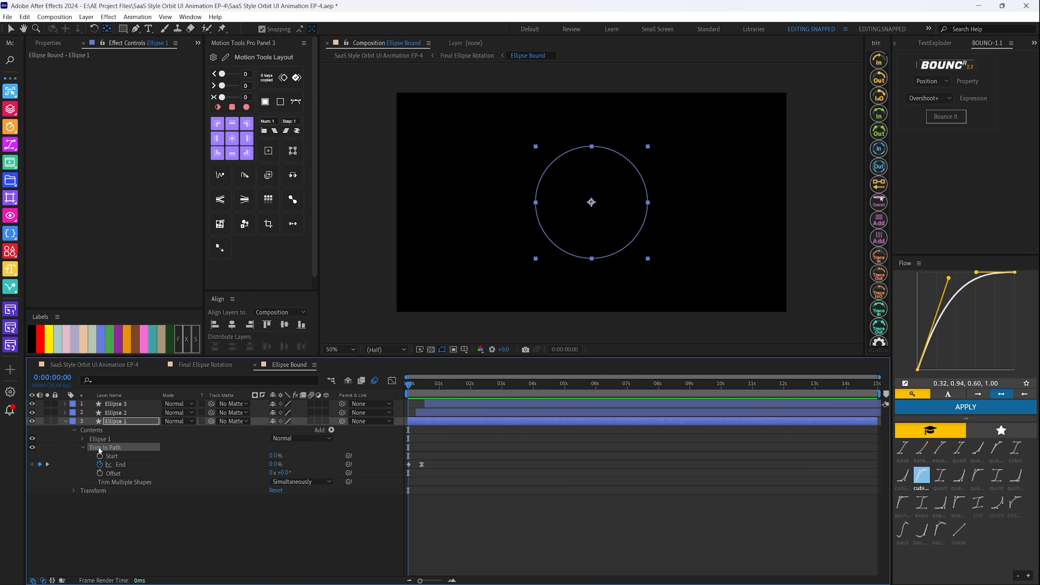
Preview the three rings drawing on from the start of the Ellipse Bound composition
click(119, 412)
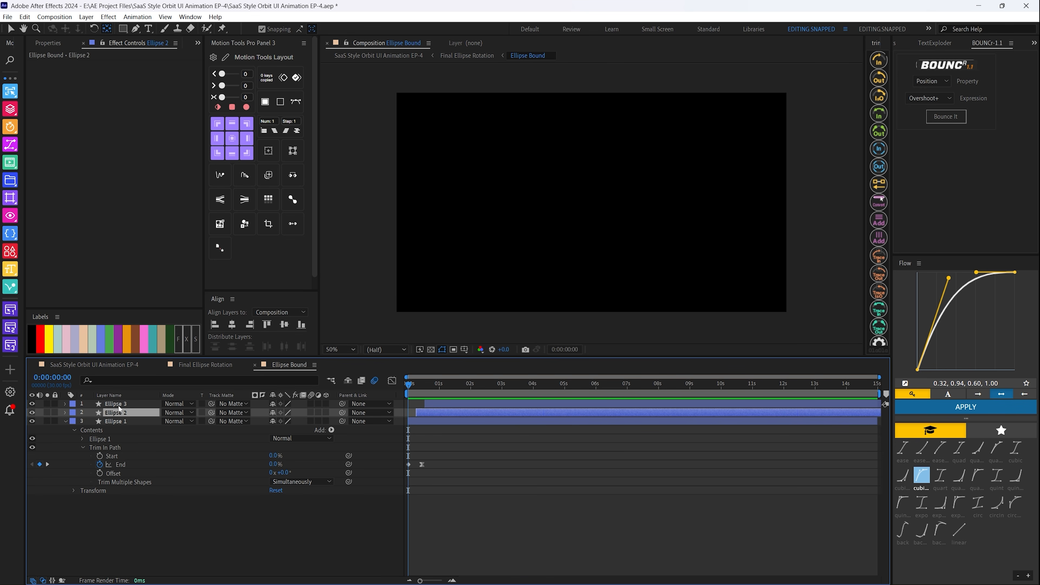
drag(426, 388, 408, 389)
key(space)
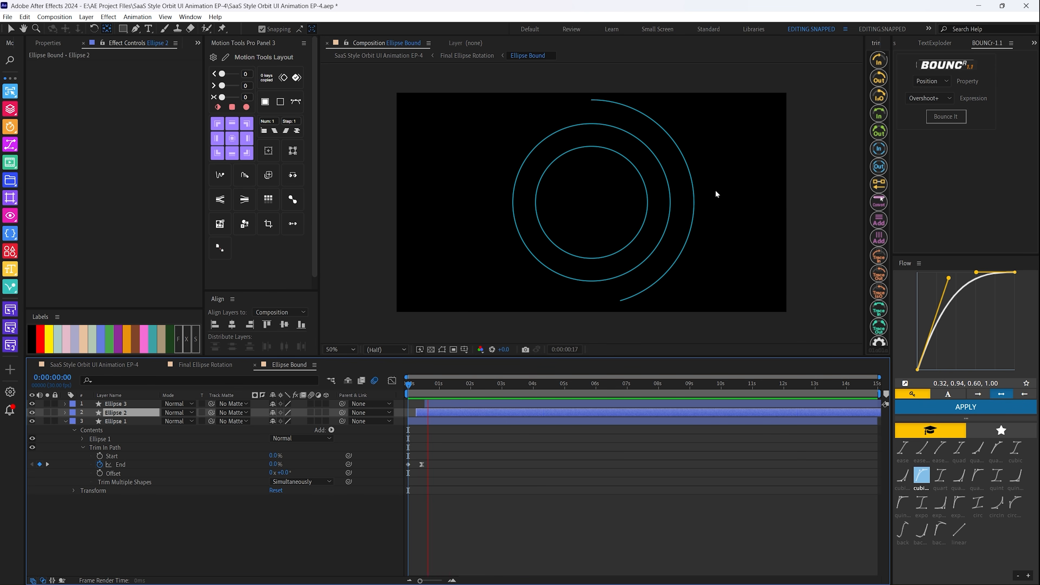
key(space)
Review the size, stroke and fill properties of the Ellipse 1 layer and collapse its timeline properties
click(115, 421)
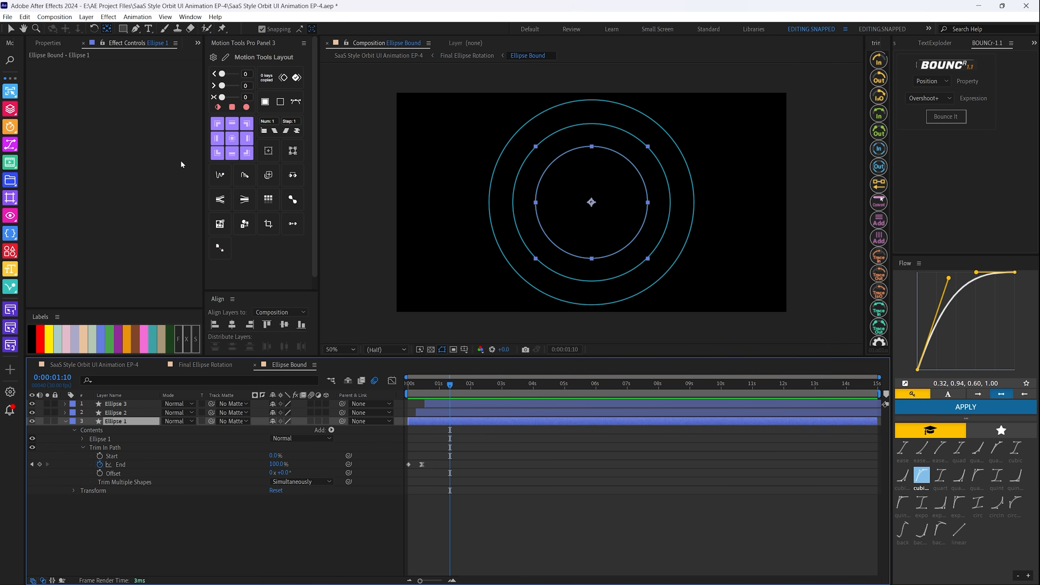
click(935, 43)
click(48, 43)
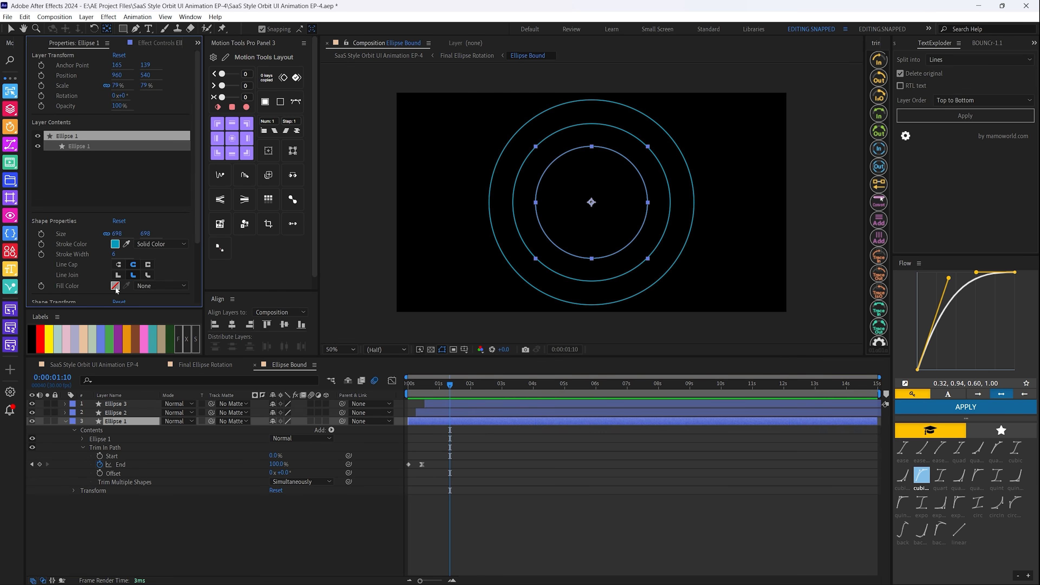
key(u)
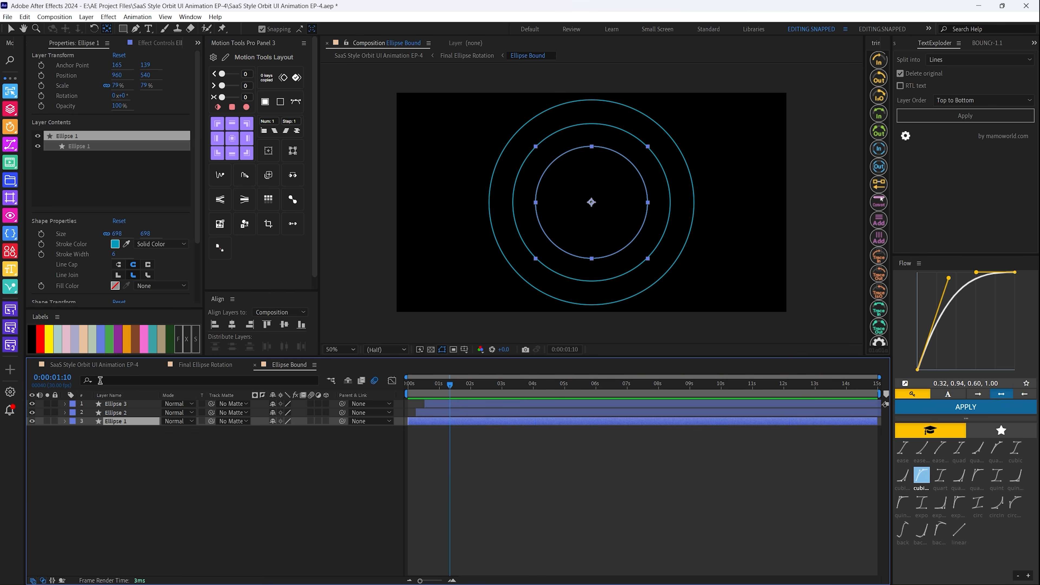
Preview the Final Ellipse Rotation composition from the start and return to SaaS Style Orbit UI Animation EP-4
click(78, 364)
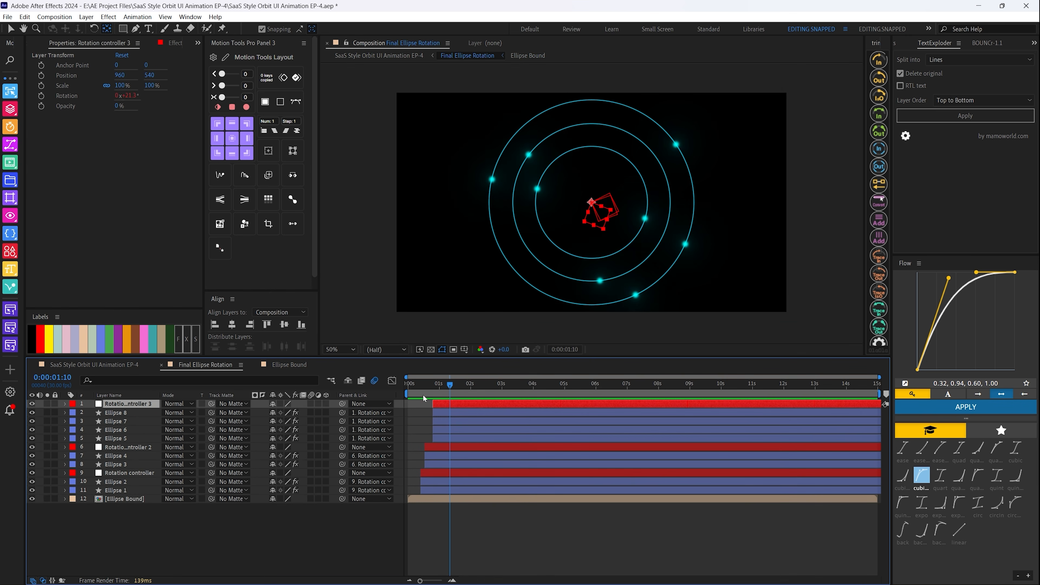
mouse_move(427, 385)
mouse_down()
mouse_move(472, 385)
mouse_move(407, 385)
mouse_up()
key(space)
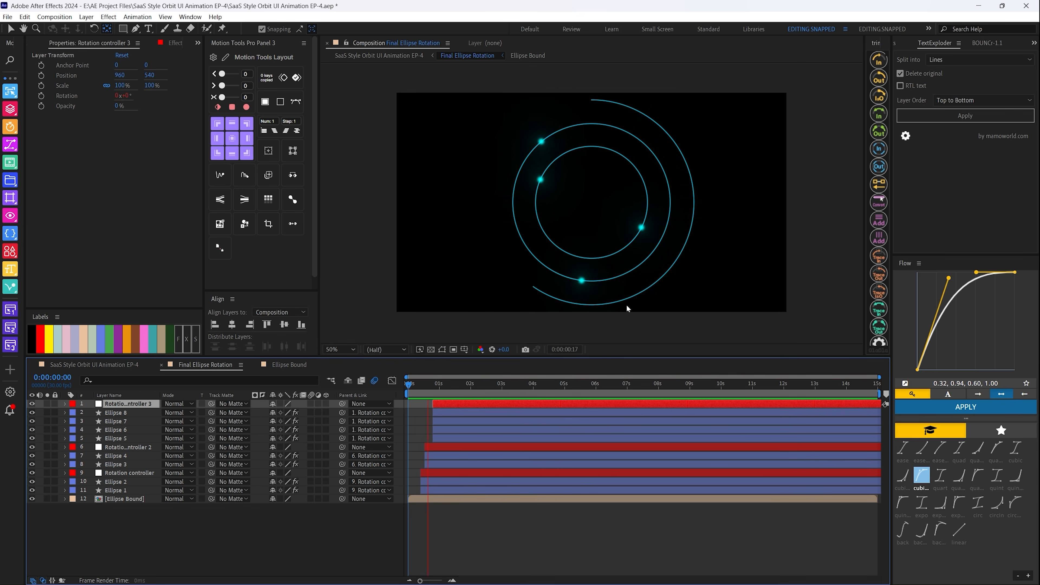
click(97, 365)
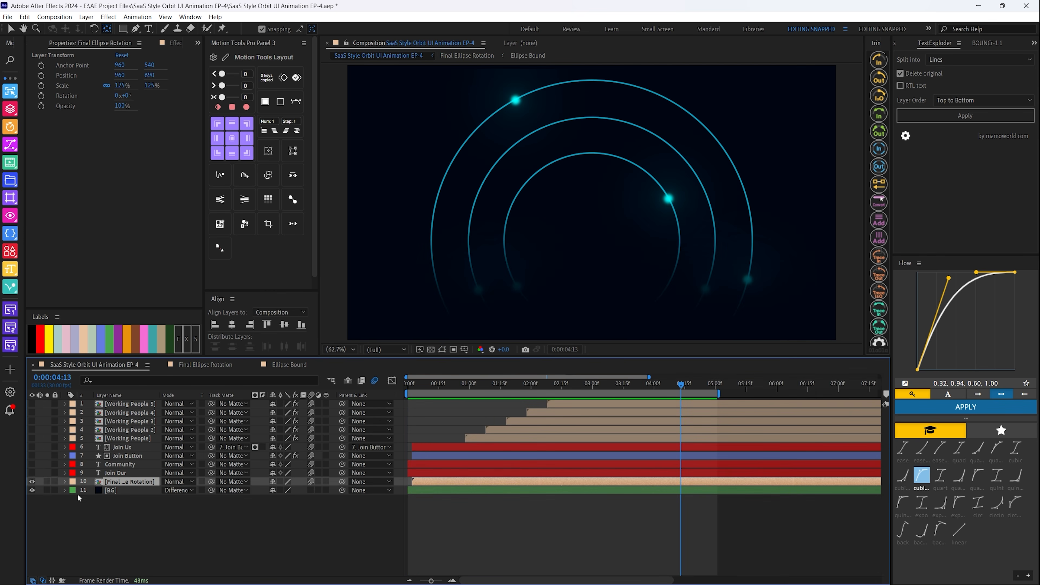
Make the Join Our and Community text layers visible
click(31, 473)
click(115, 474)
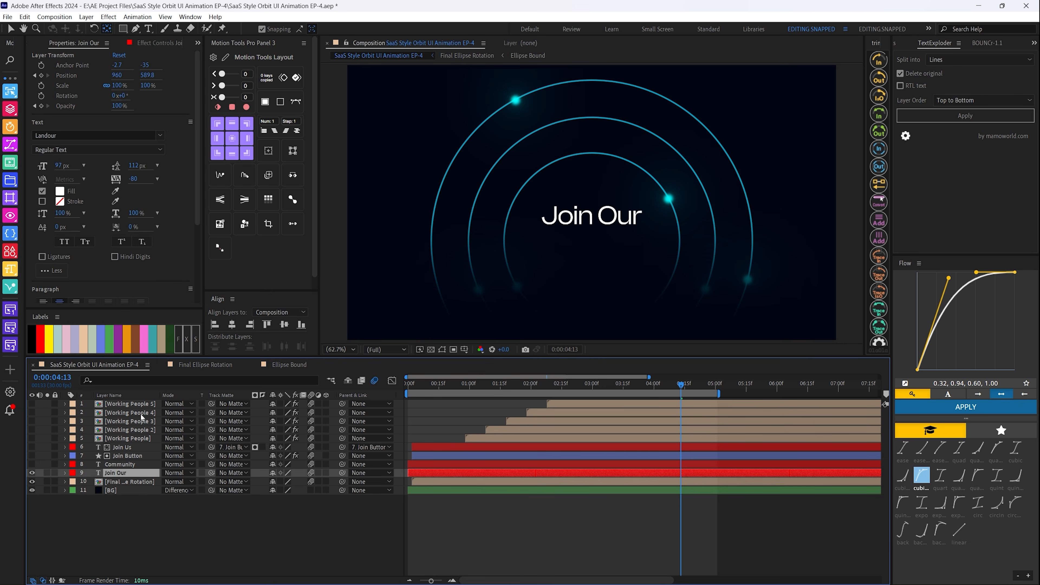
click(31, 464)
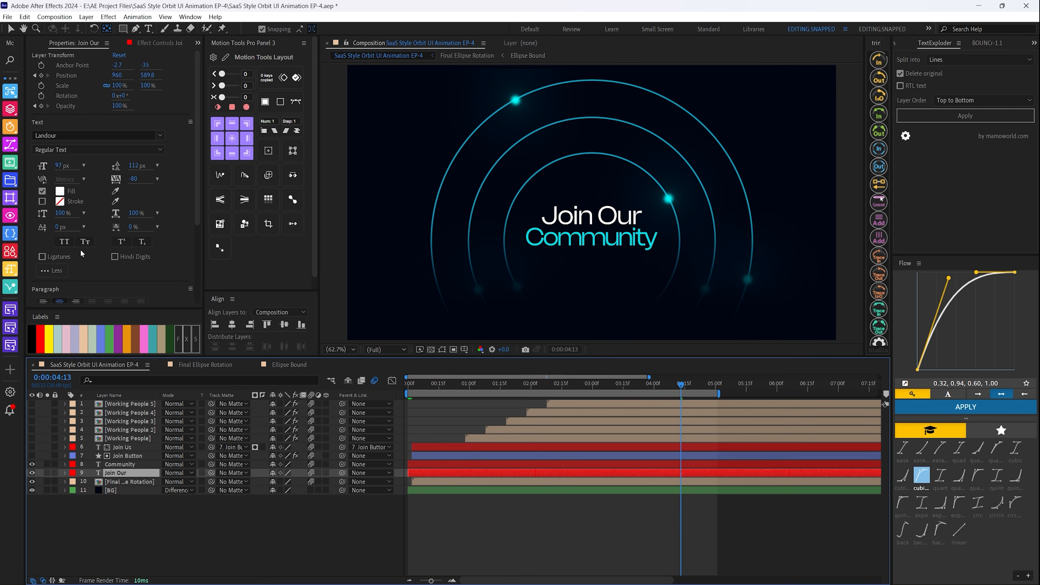
Check the fill colors of the Join Our and Community text layers, keeping both as they are
click(61, 191)
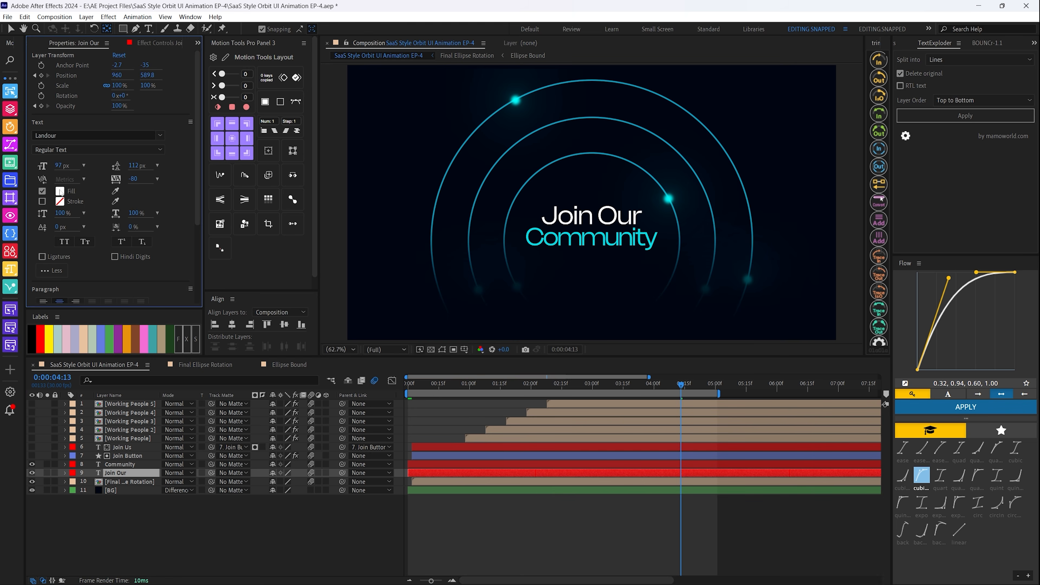
key(Return)
click(131, 465)
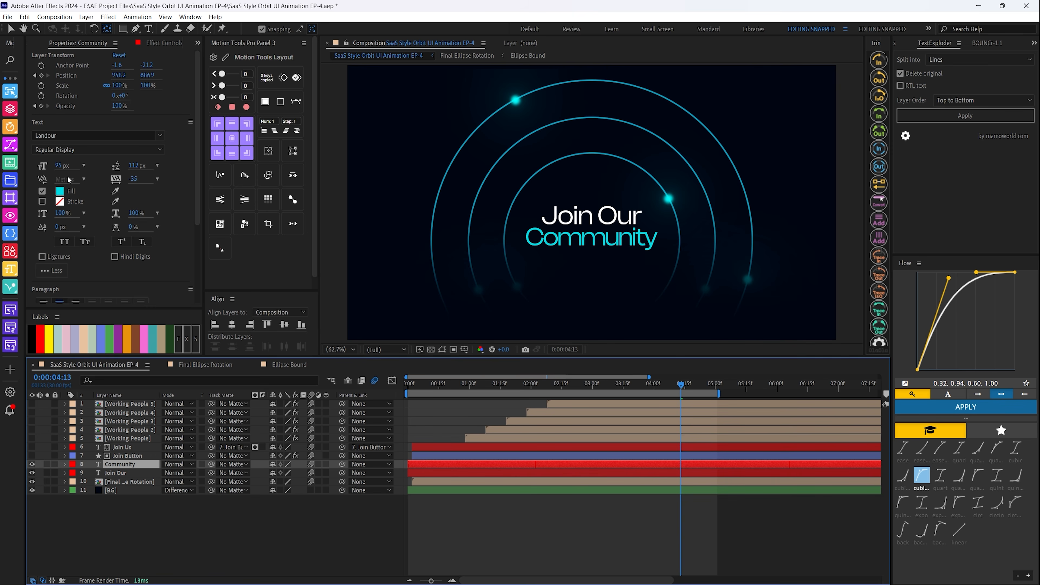
click(60, 191)
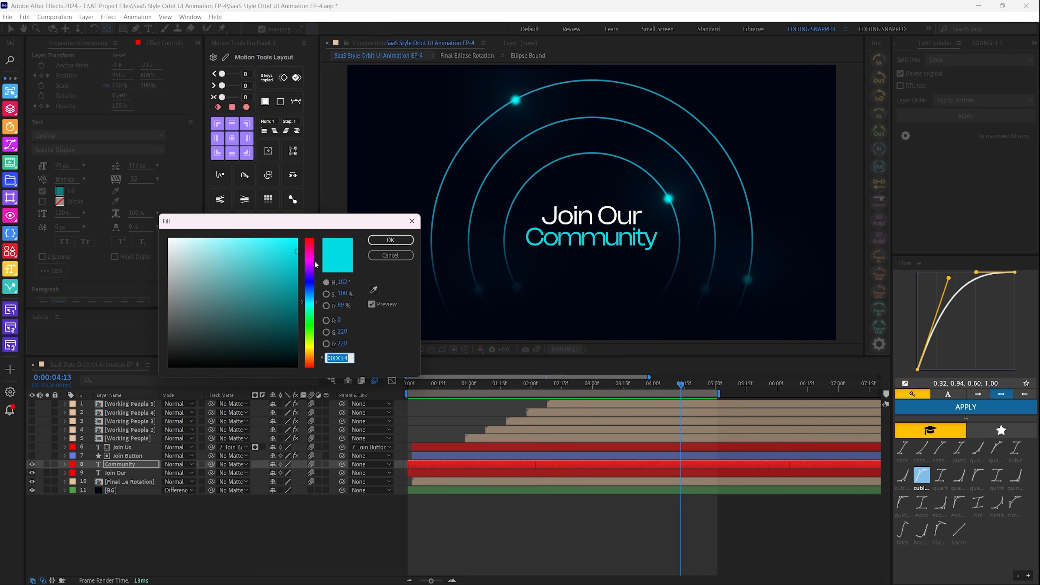
click(405, 241)
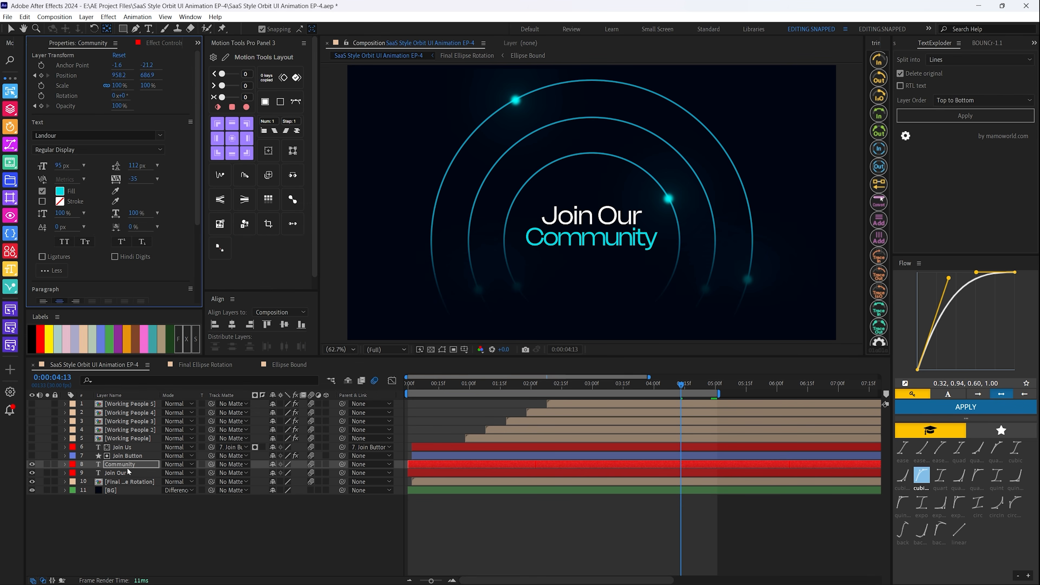
Reveal the Position and Opacity keyframes of the Community and Join Our layers and preview the text animation from the start
ctrl+click(123, 473)
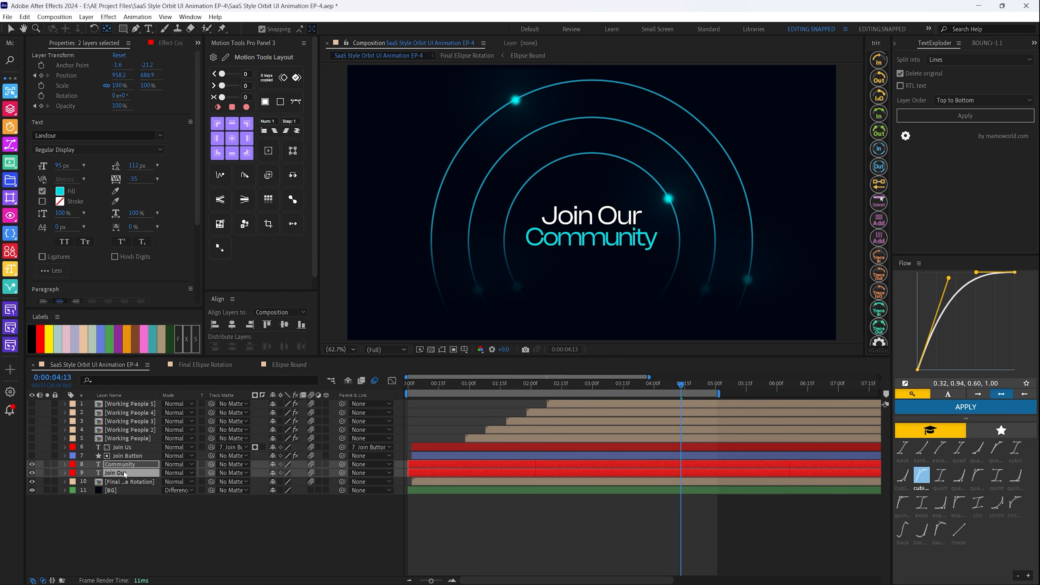
key(u)
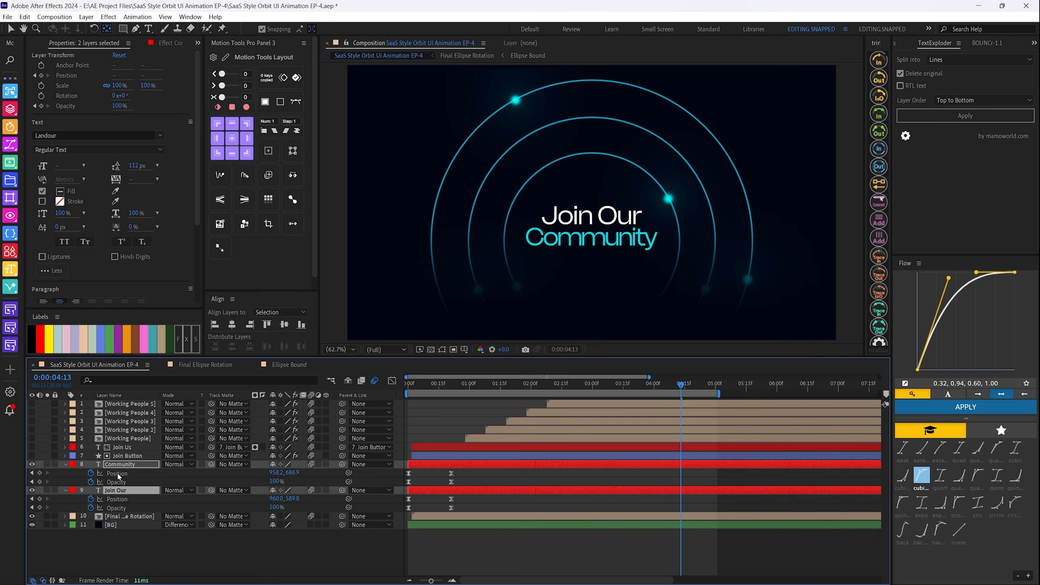
key(Home)
key(space)
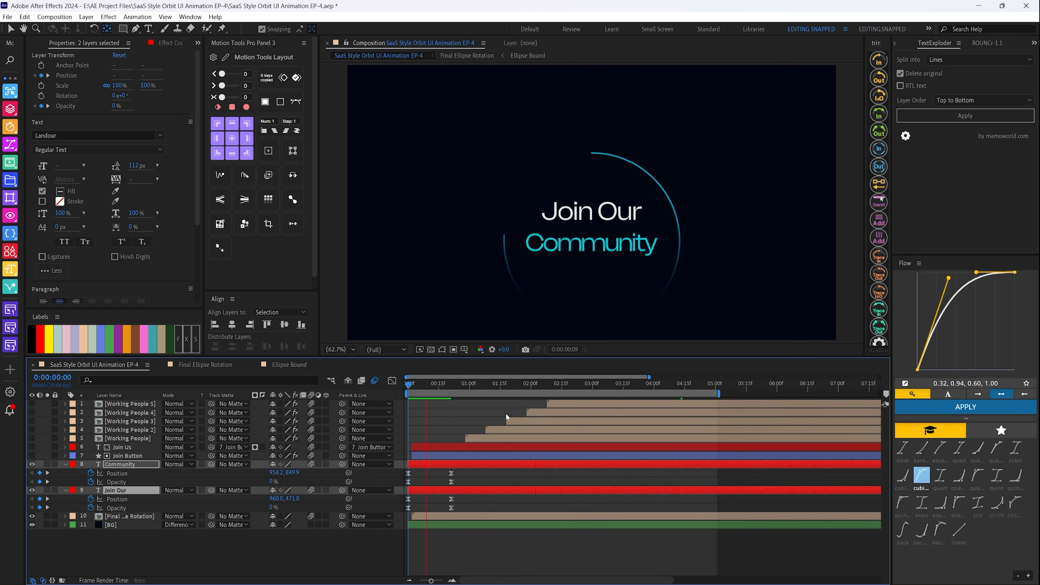
key(space)
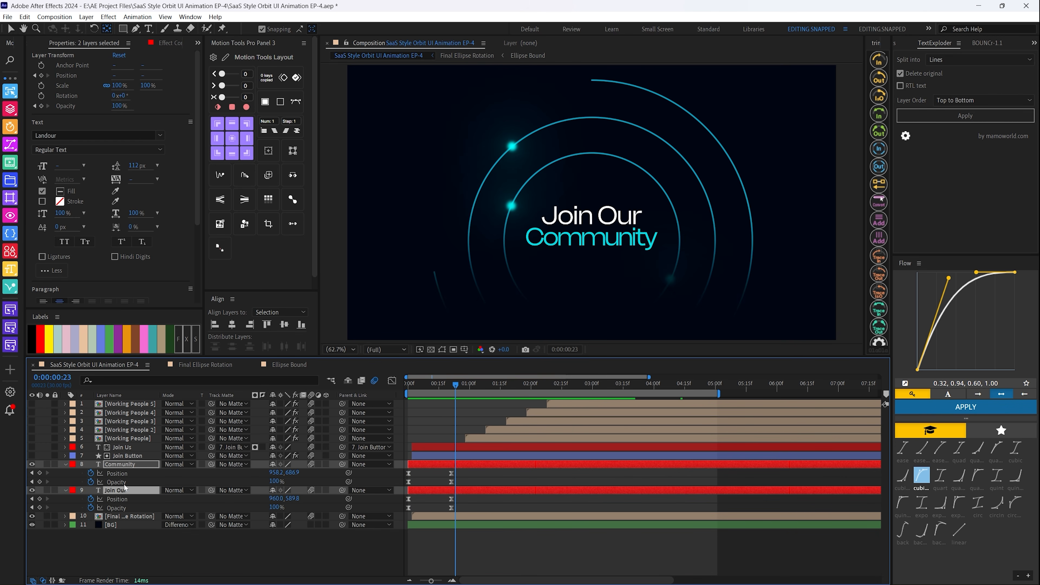
Replay the opening of the text animation and return to the first frame
key(Home)
key(space)
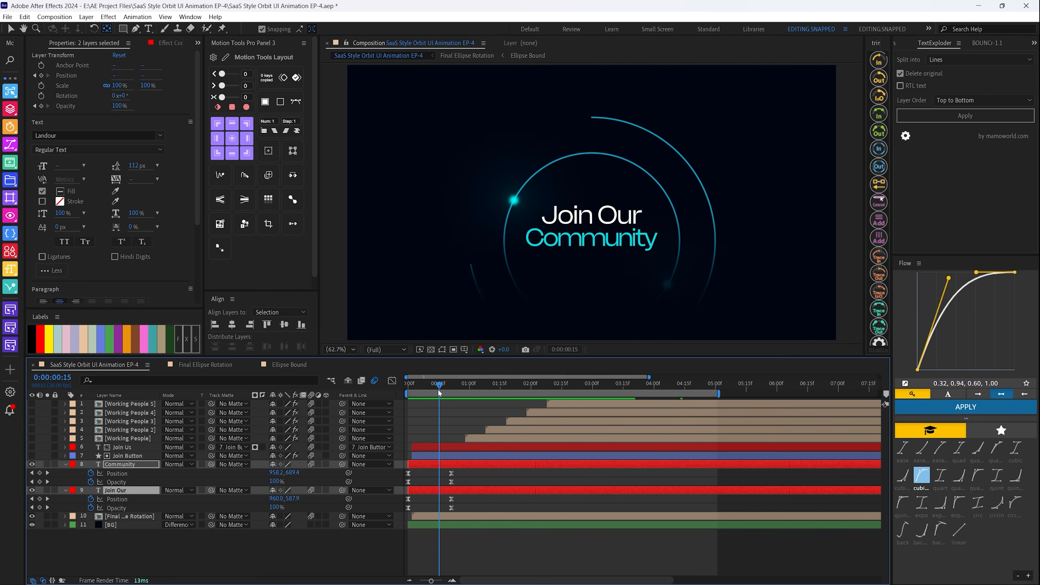
key(space)
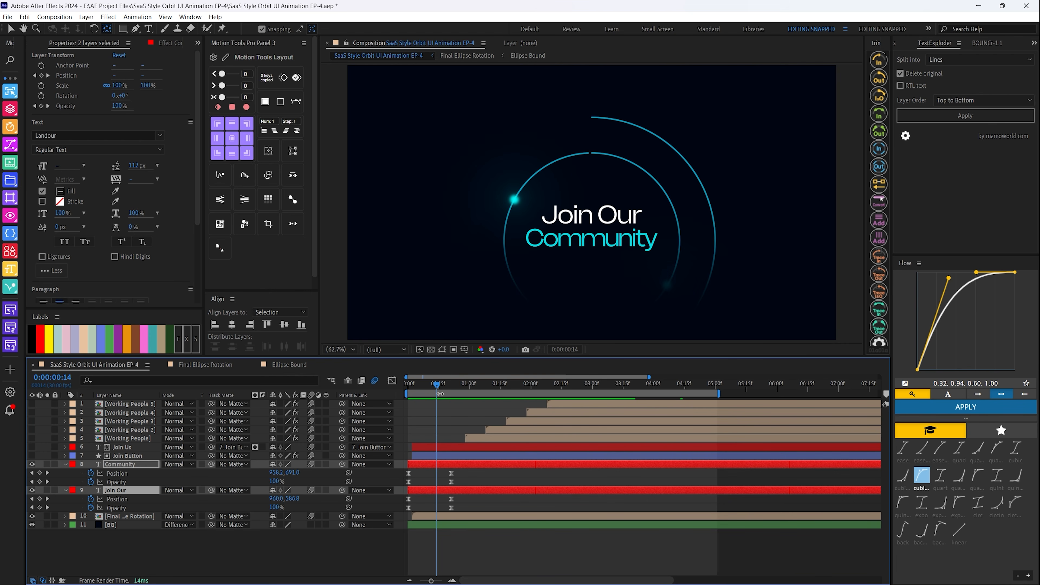
key(Home)
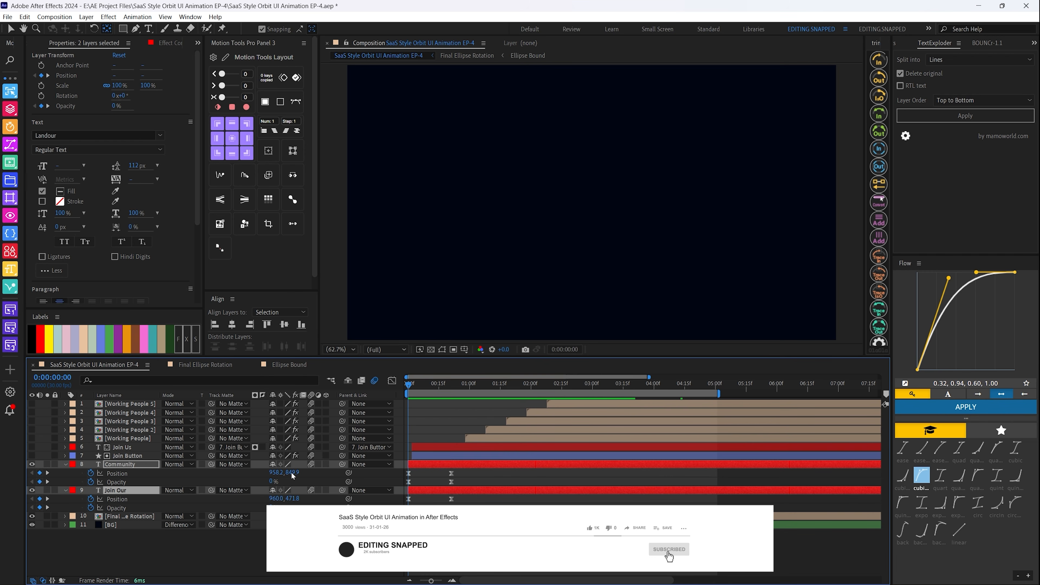
Inspect the starting Position values of the Community layer and the Join Our layer one after the other
click(202, 475)
click(123, 464)
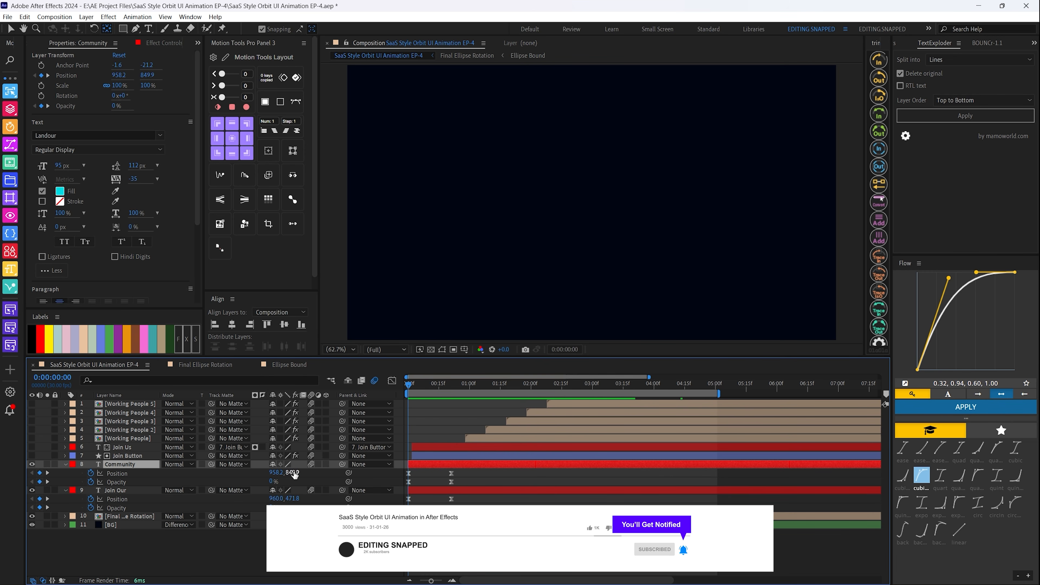
click(131, 490)
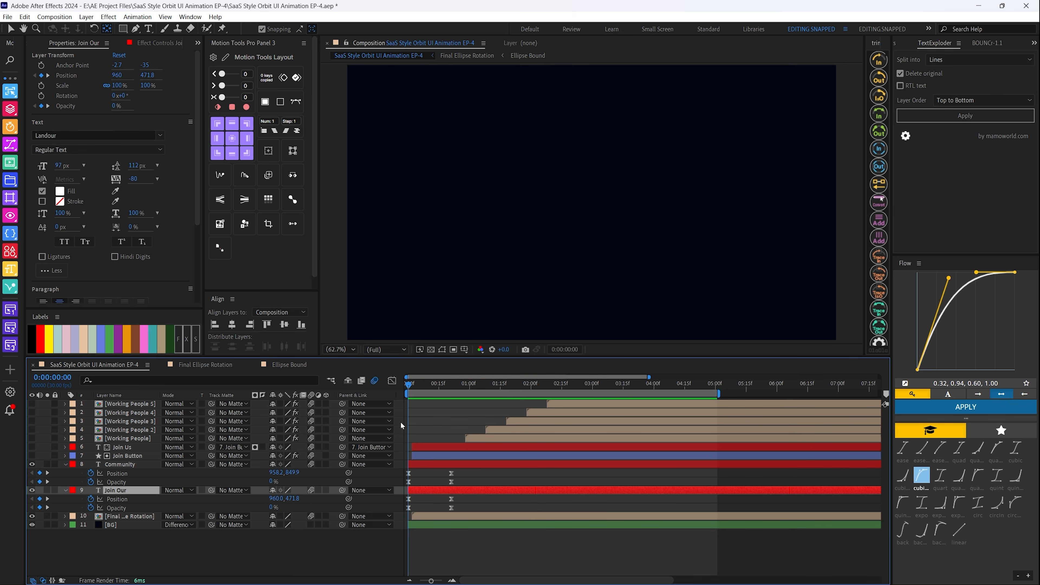
Scrub the text movement back to the first frame and play the combined text and orbit animation
click(428, 388)
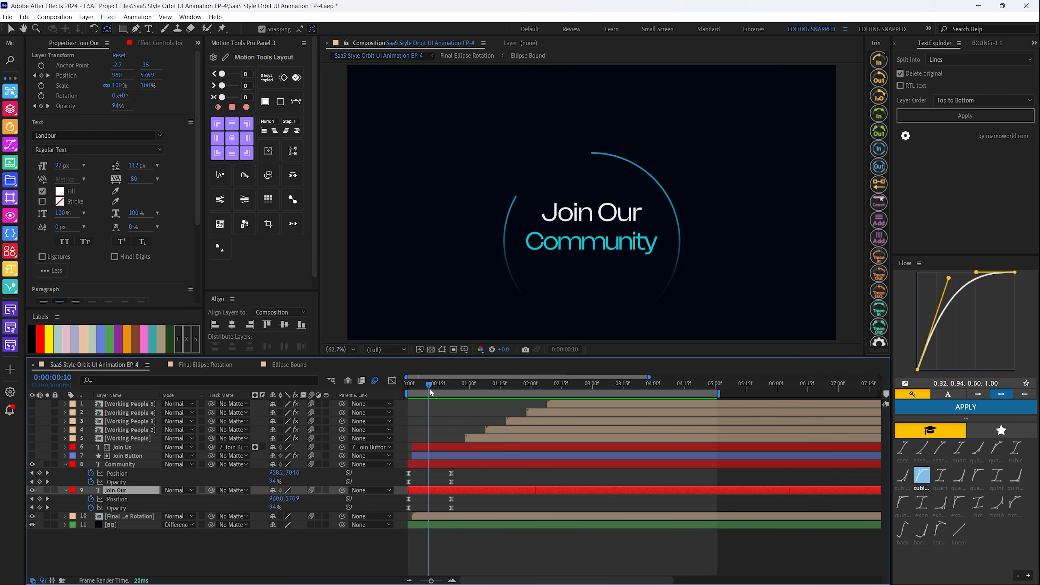
drag(430, 389, 408, 390)
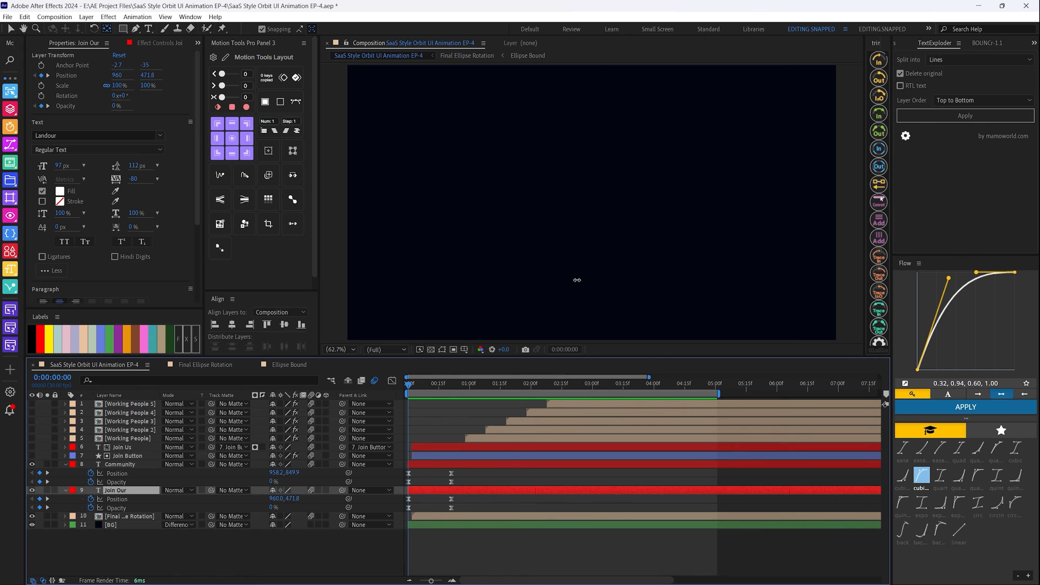
key(space)
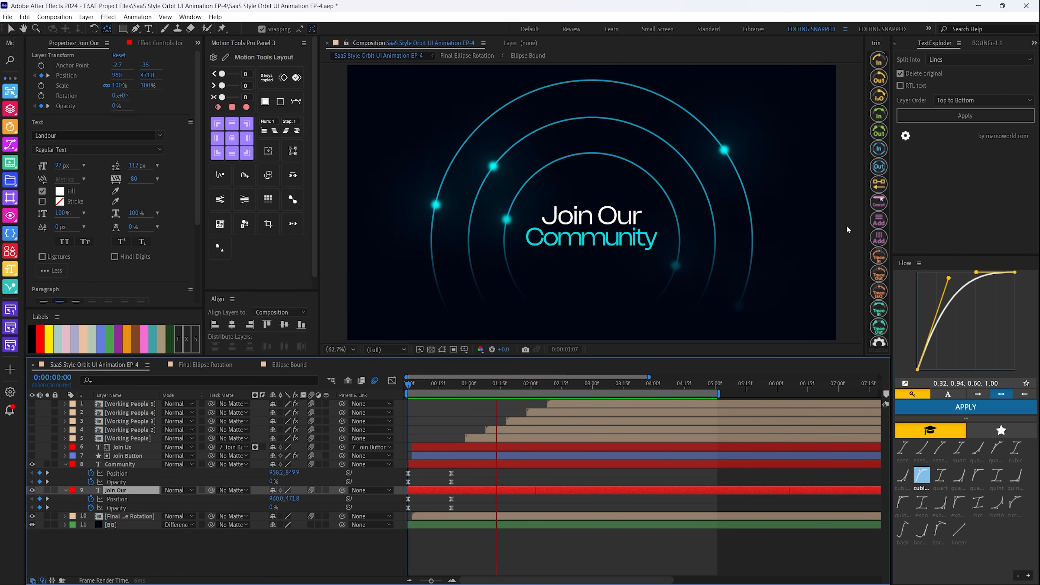
key(space)
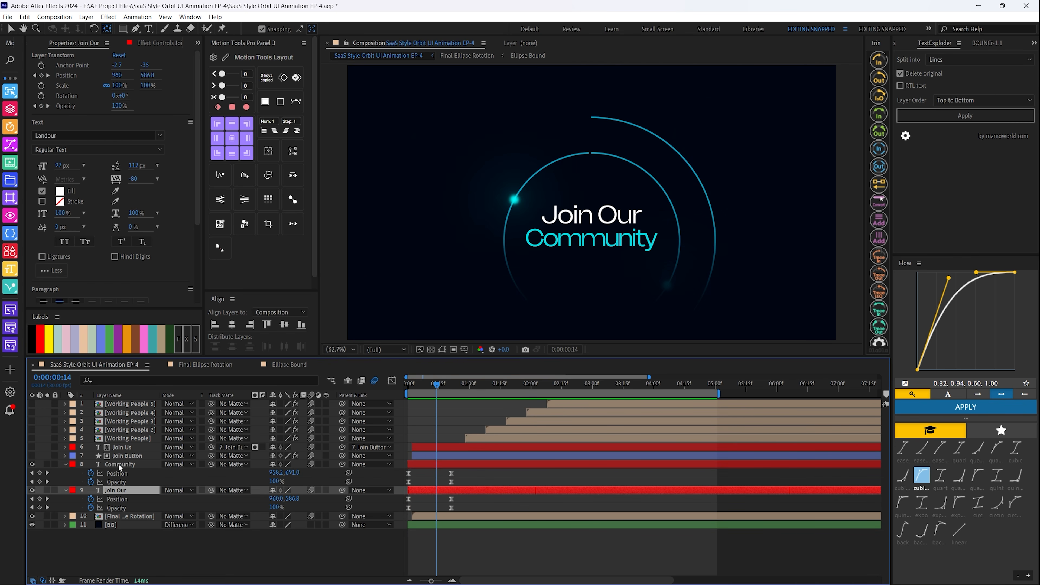
Collapse the keyframes of the Community and Join Our layers and make the Join Button and Join Us layers visible
click(120, 467)
ctrl+click(117, 489)
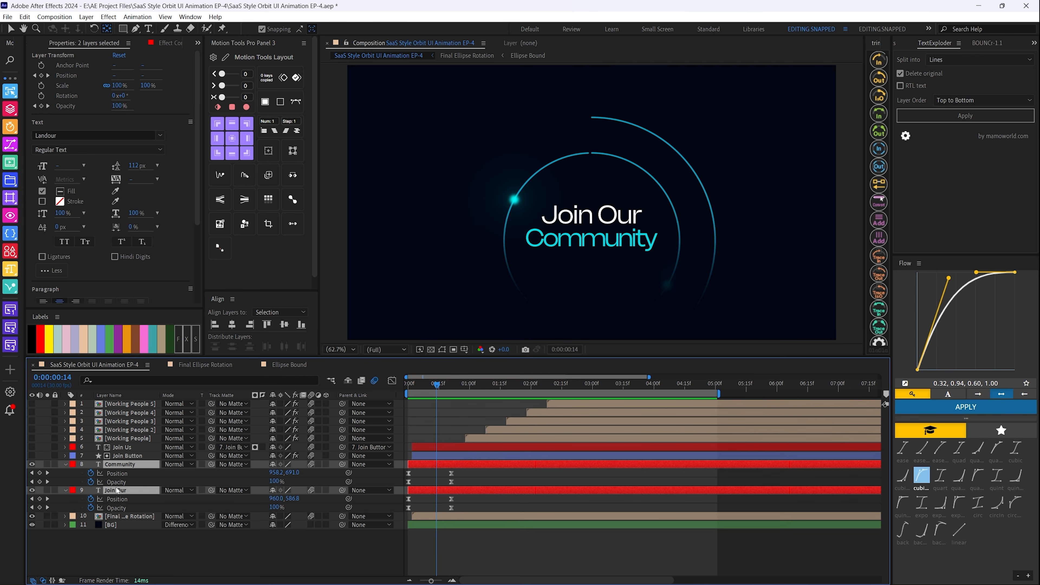
key(u)
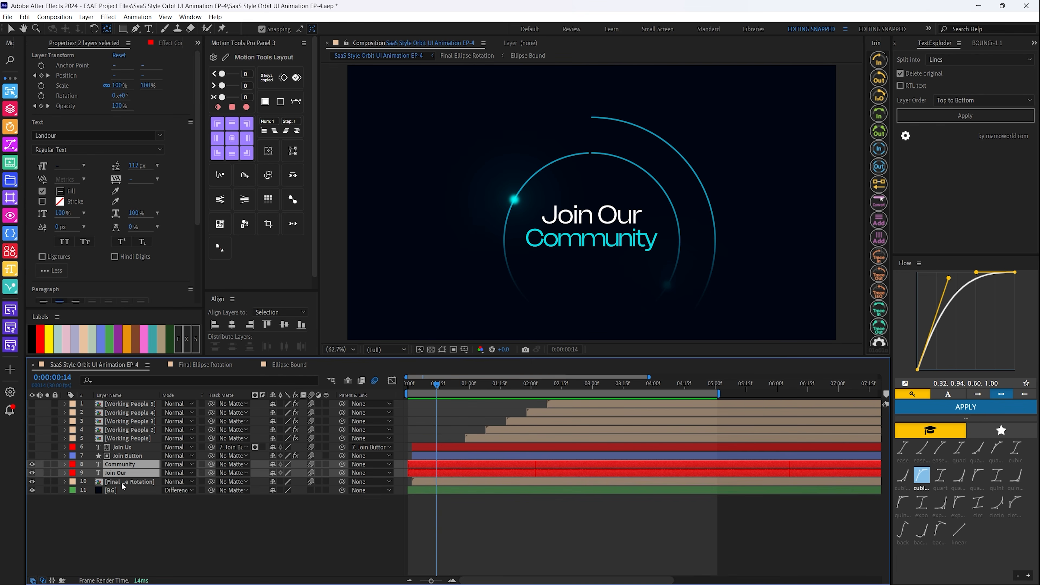
click(32, 455)
click(32, 446)
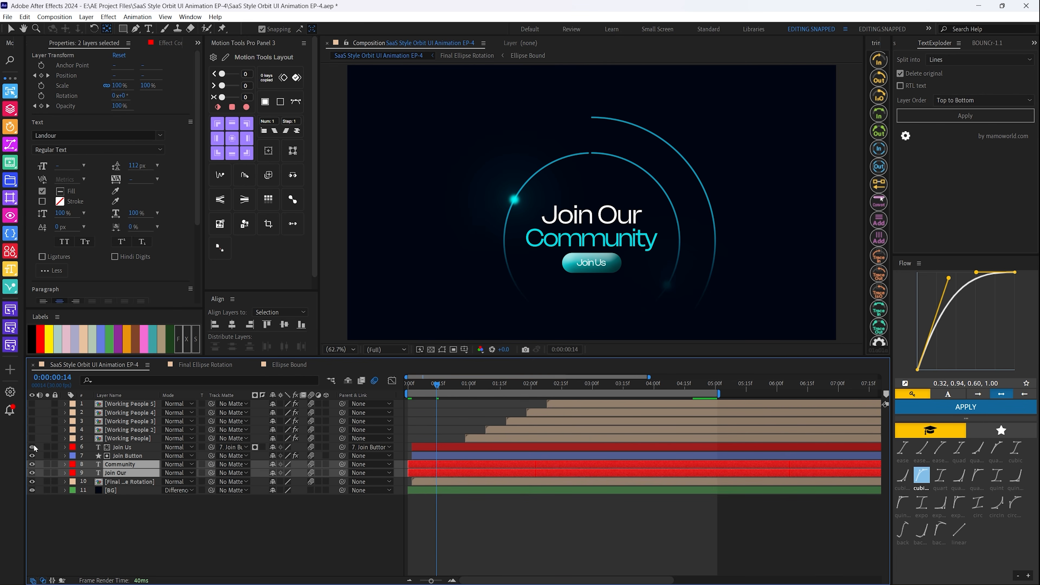
Inspect the linear gradient fill colours and the shape properties of the Join Button layer
click(128, 453)
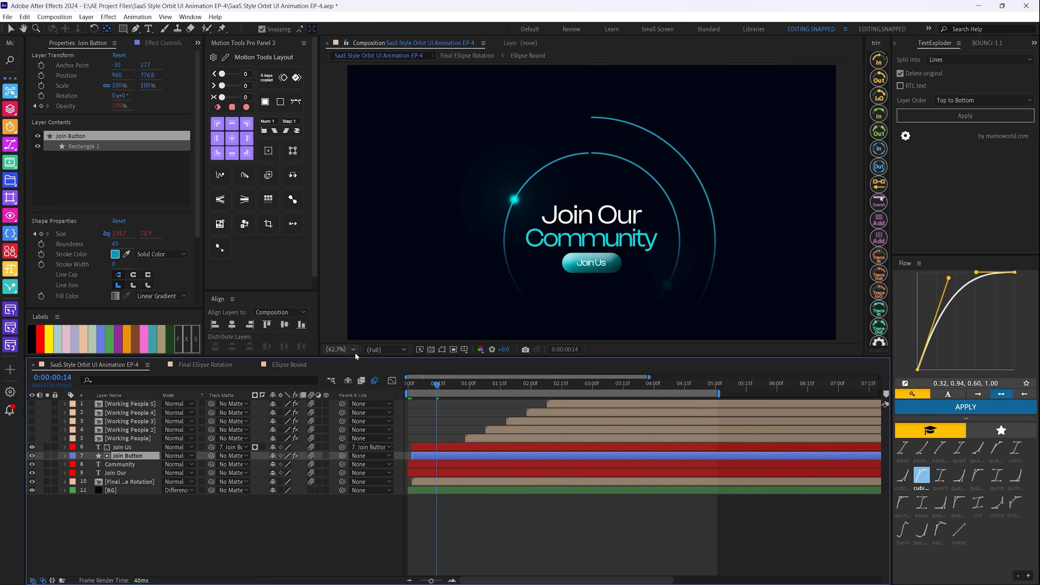
click(122, 29)
click(303, 29)
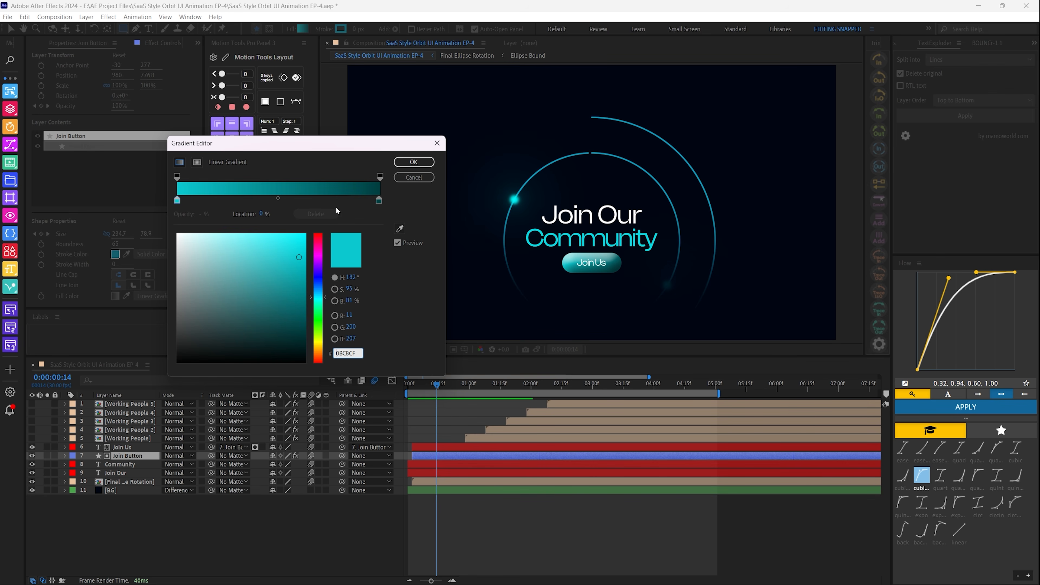
click(413, 162)
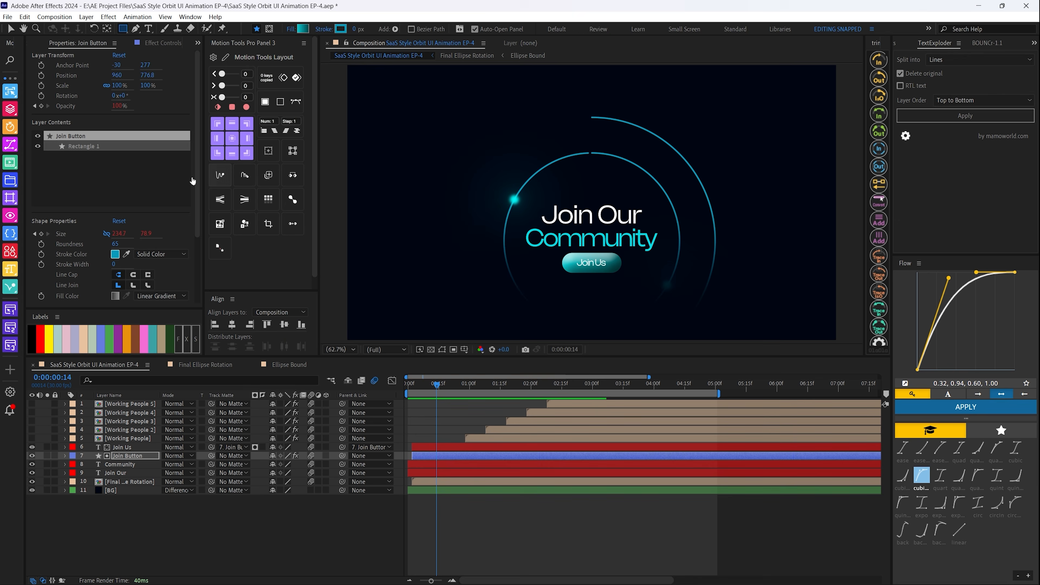
click(132, 457)
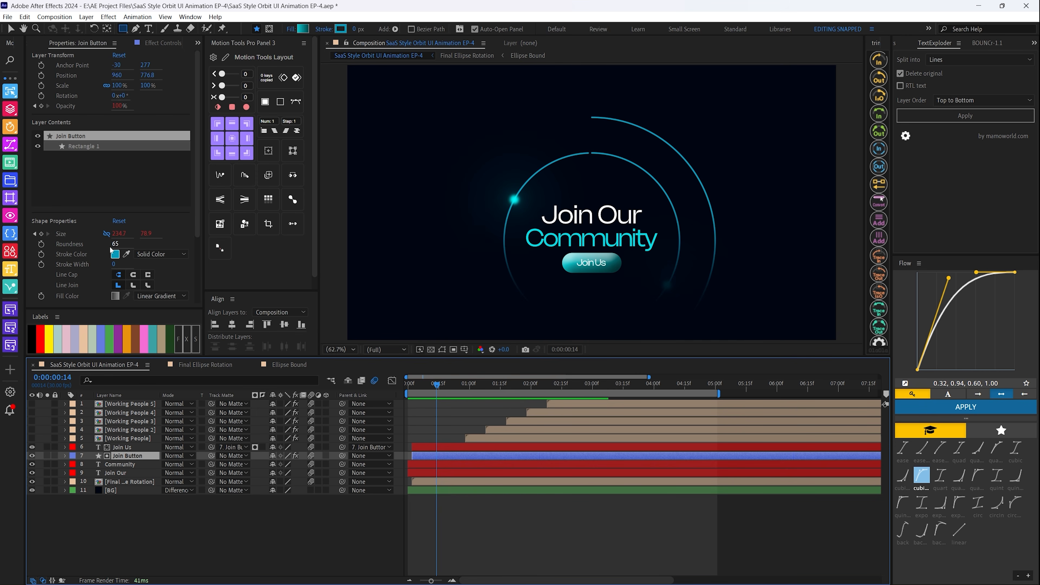
Examine the Join Us text layer's track matte and parent link to the Join Button shape
click(129, 446)
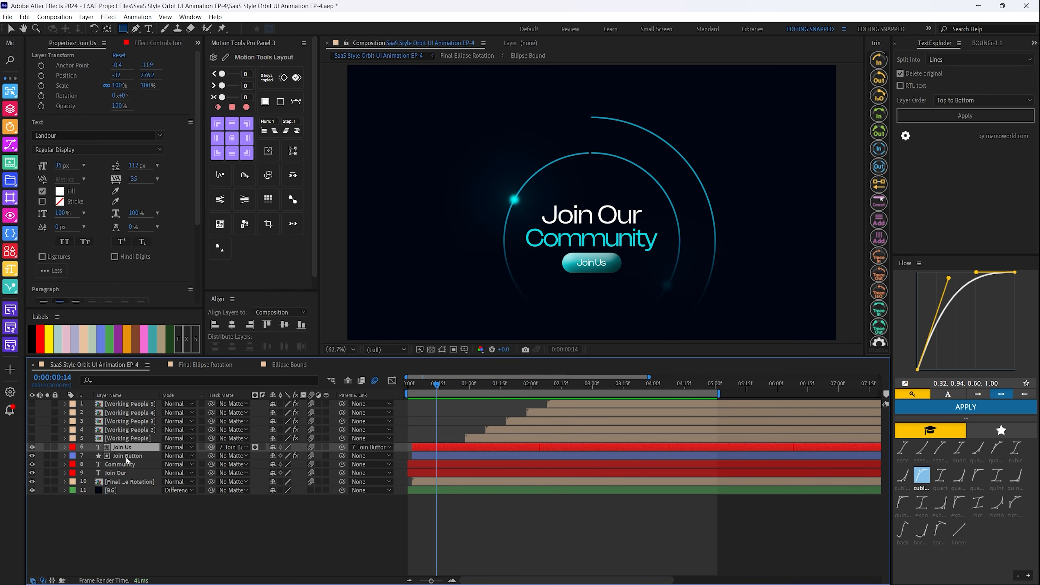
click(127, 456)
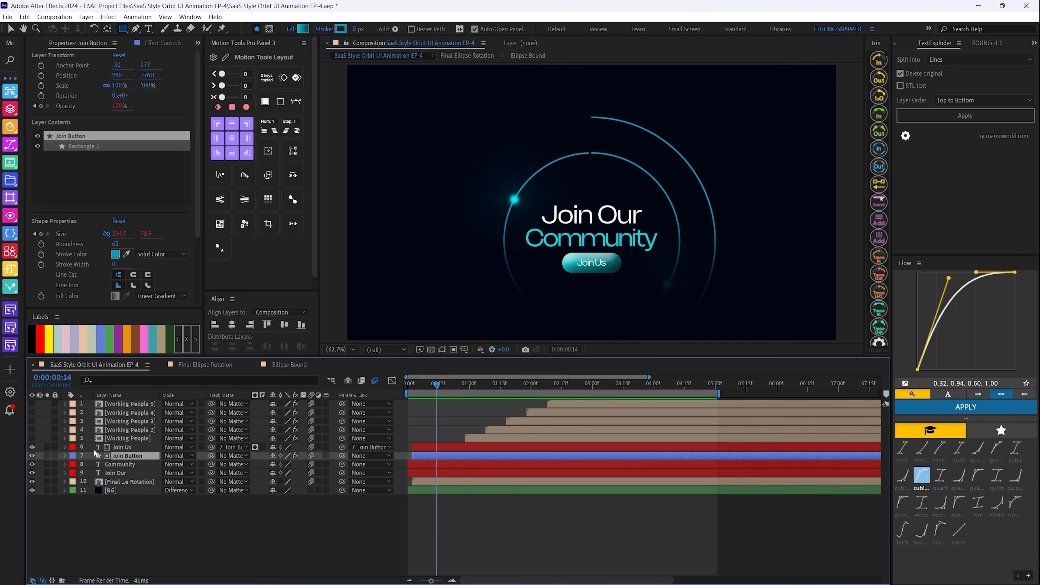
click(125, 447)
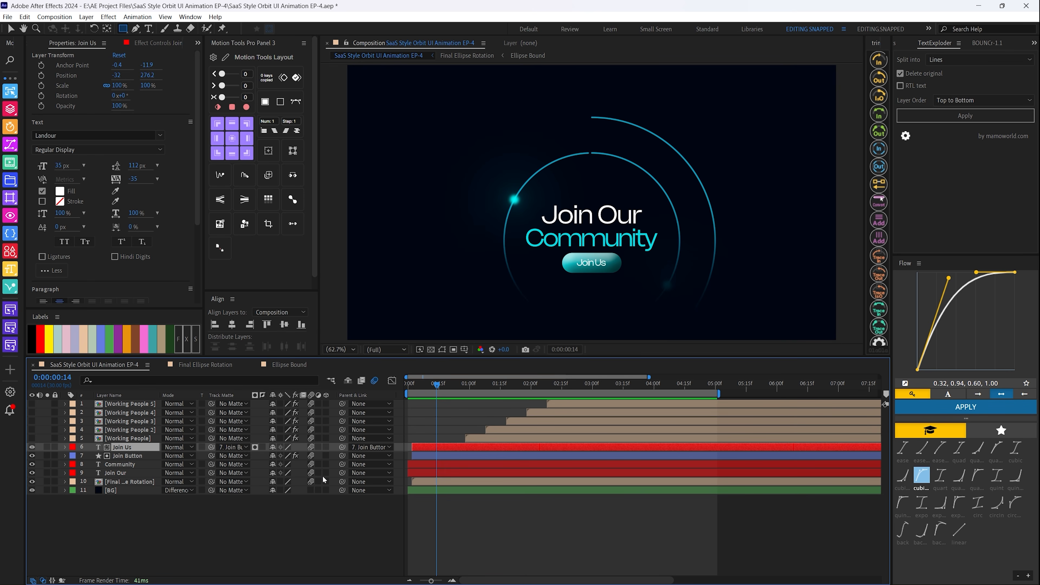
click(138, 455)
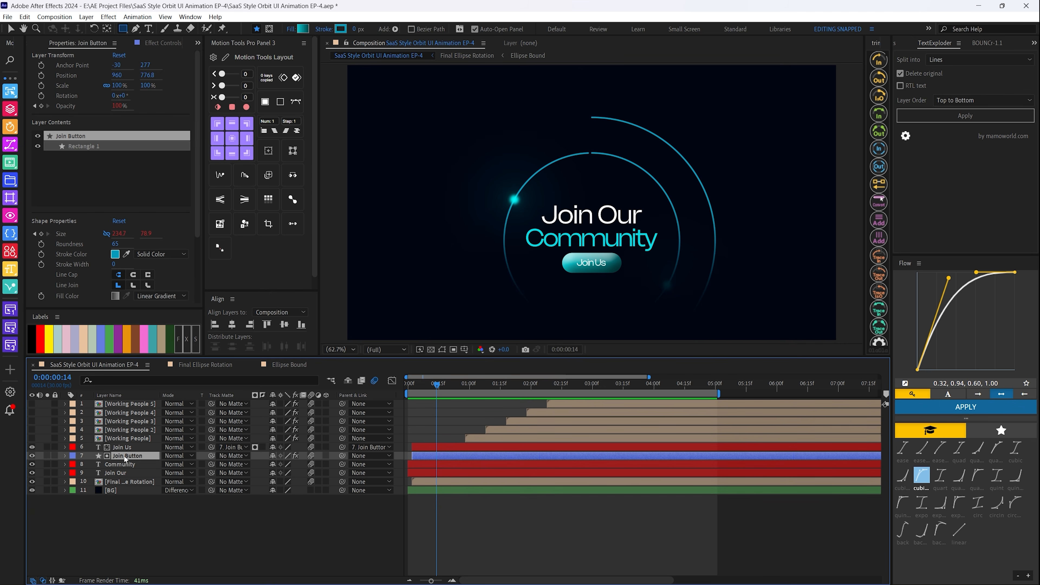
Expand the Join Button's layer styles and review all of its Bevel and Emboss settings
click(66, 455)
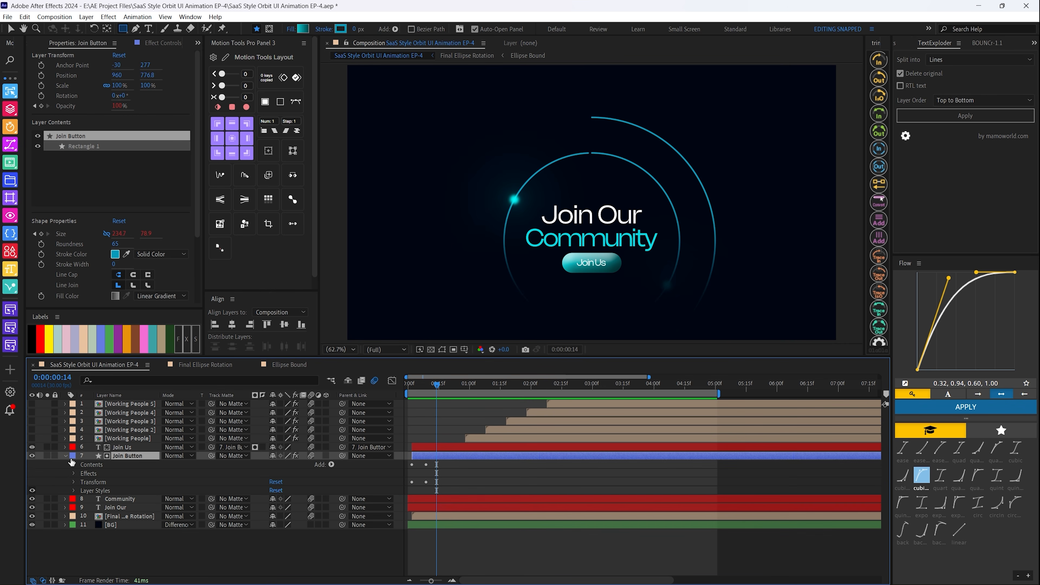
click(71, 491)
click(75, 490)
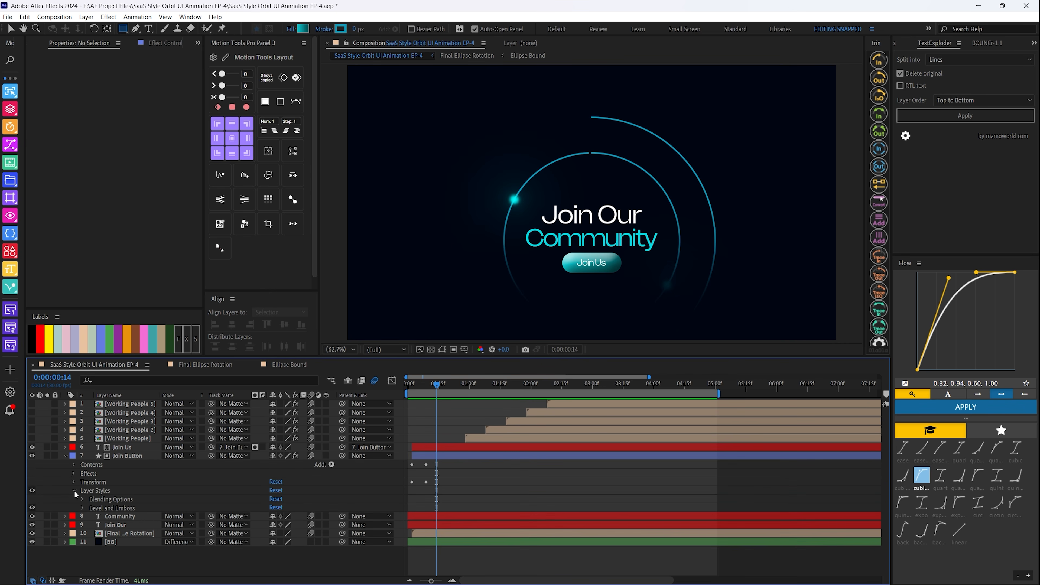
click(83, 508)
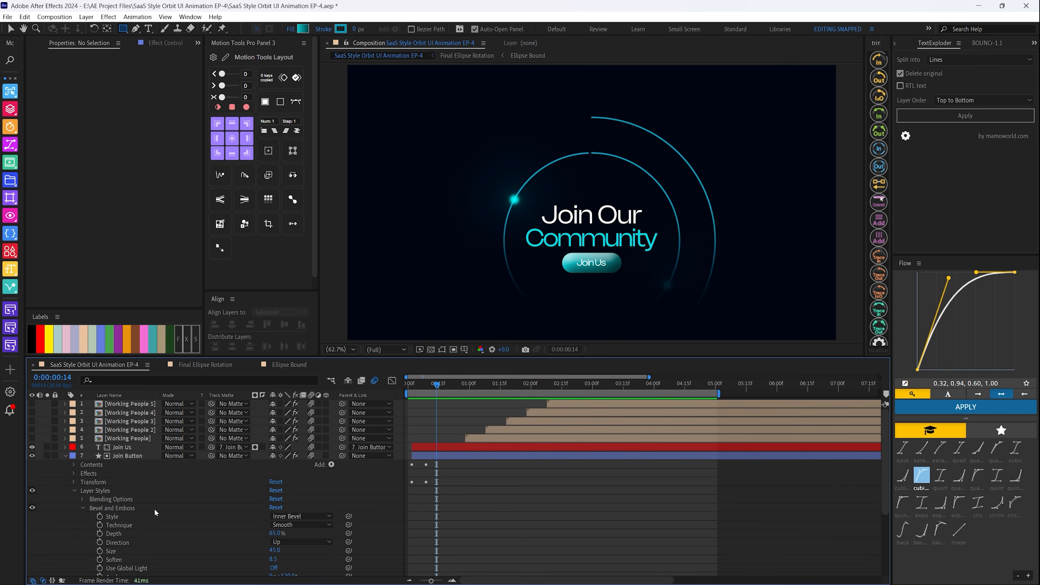
scroll(160, 507, down, 3)
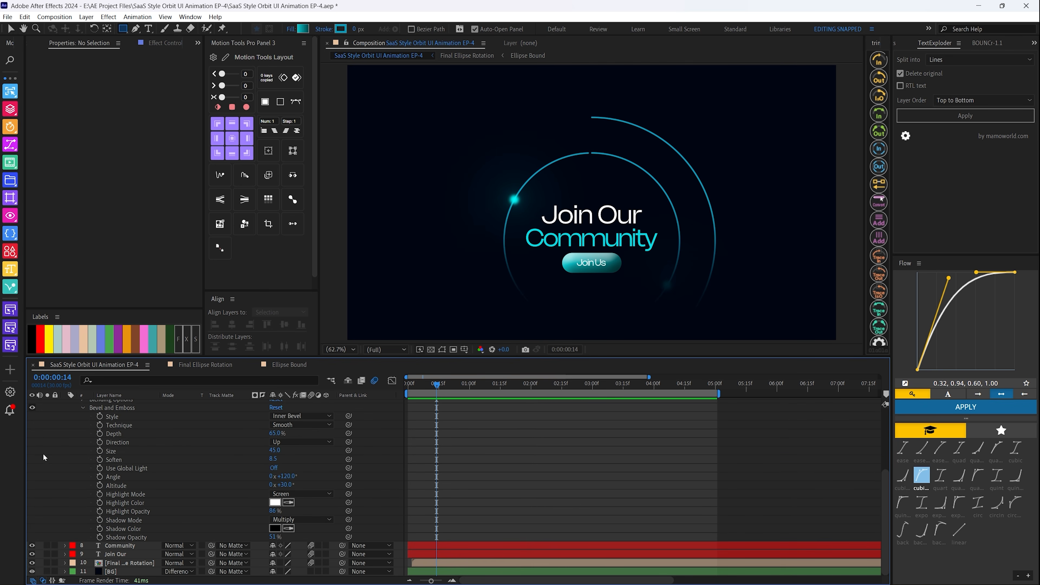
scroll(90, 430, up, 3)
scroll(145, 479, down, 3)
scroll(184, 485, up, 4)
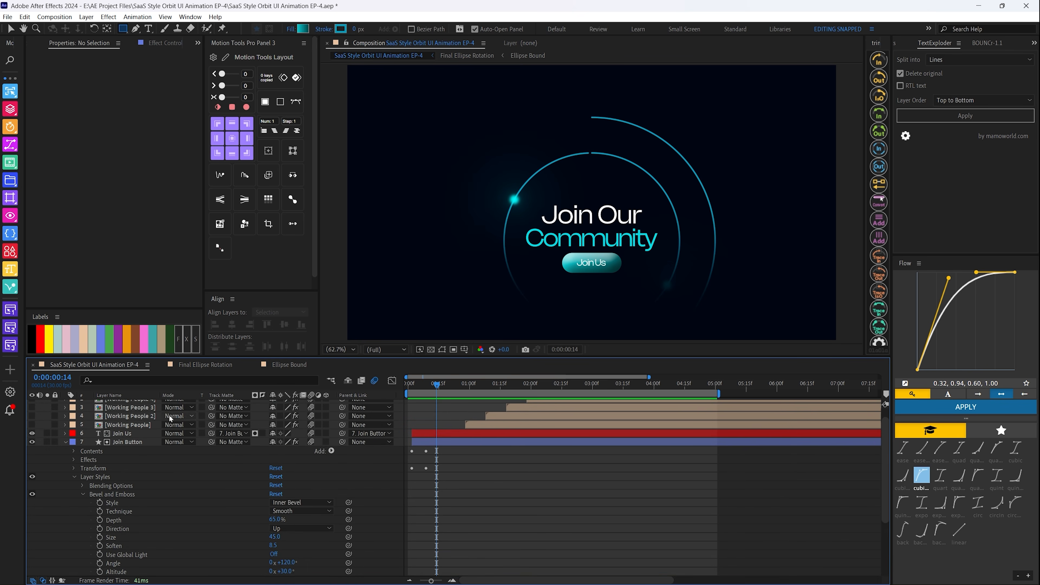
Reveal the Join Button's Size and Opacity keyframes and preview the button animation from the first frame
key(u)
click(124, 457)
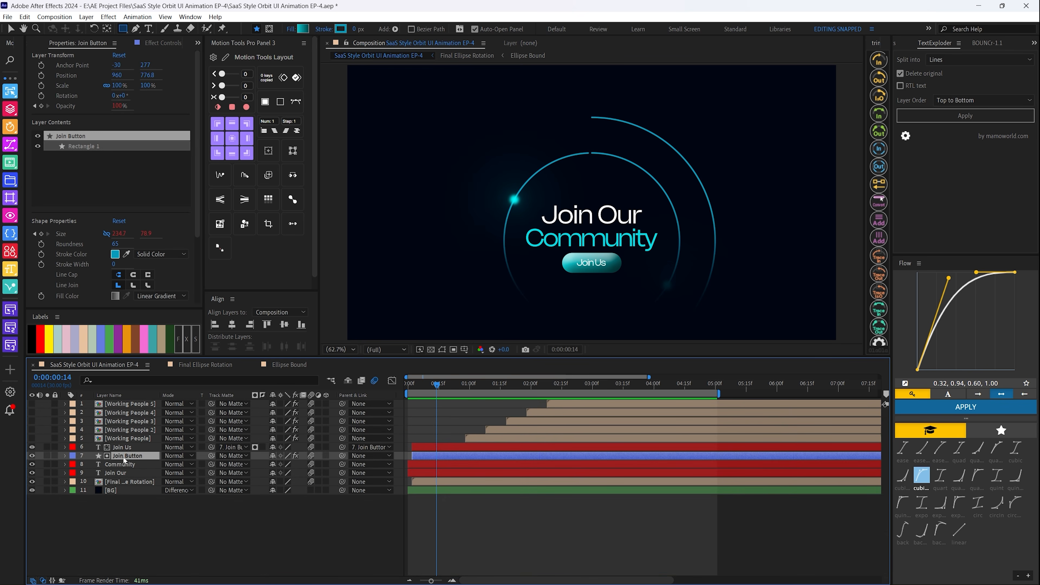
key(u)
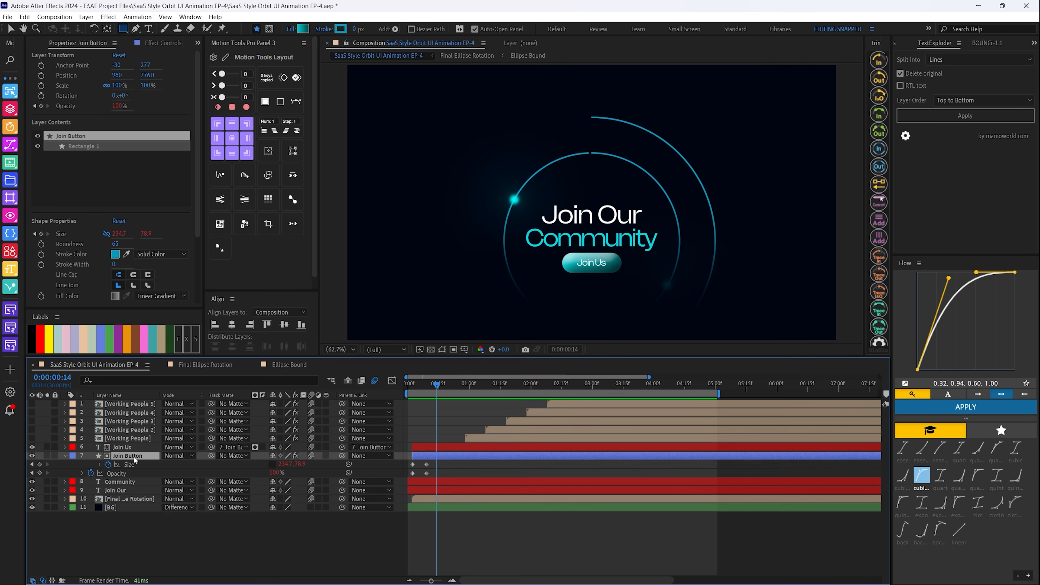
drag(416, 389, 433, 388)
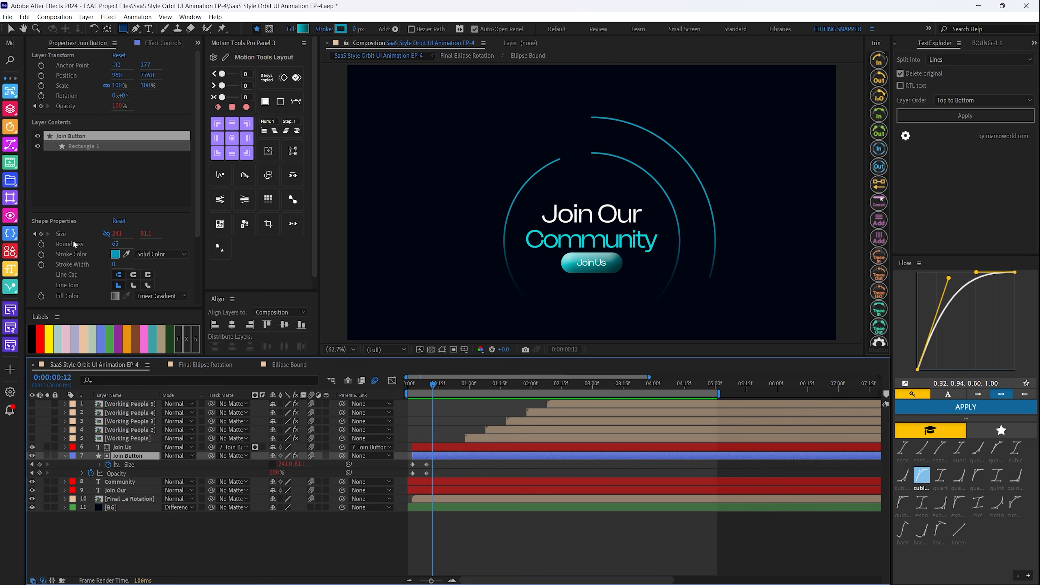
click(106, 234)
mouse_move(423, 391)
mouse_down()
mouse_move(410, 389)
mouse_move(432, 386)
mouse_move(406, 402)
mouse_up()
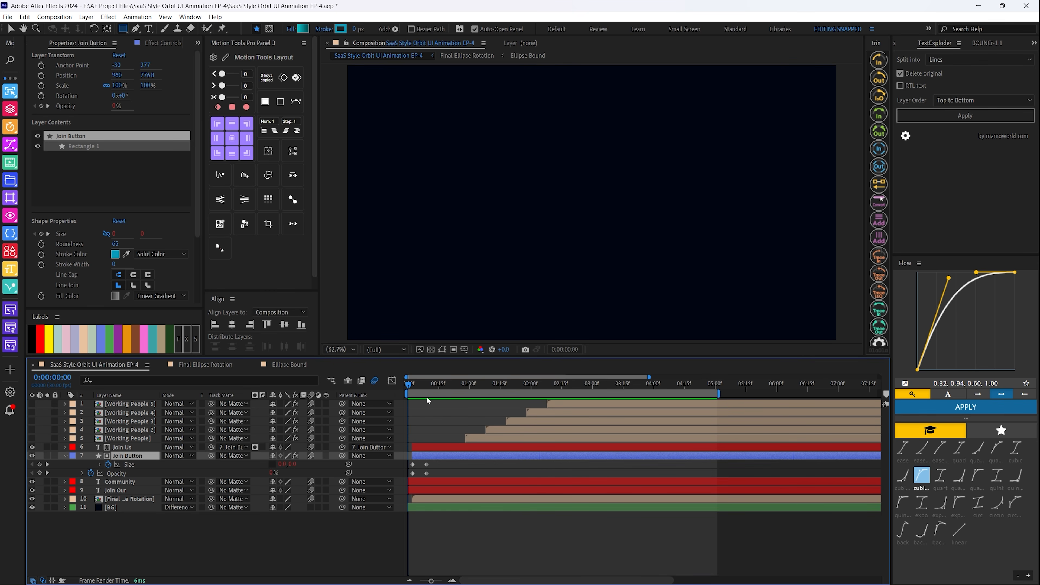
key(space)
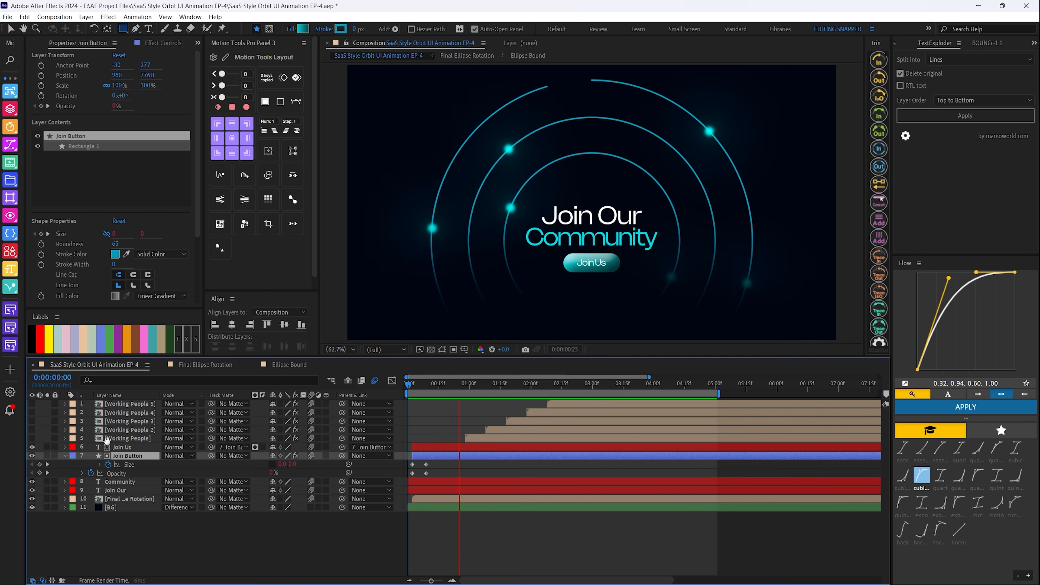
key(space)
Select the Join Button's Size and Opacity keyframes, set the BOUNCr property to Selected, and display the layer's overshoot effect settings
drag(444, 463, 403, 479)
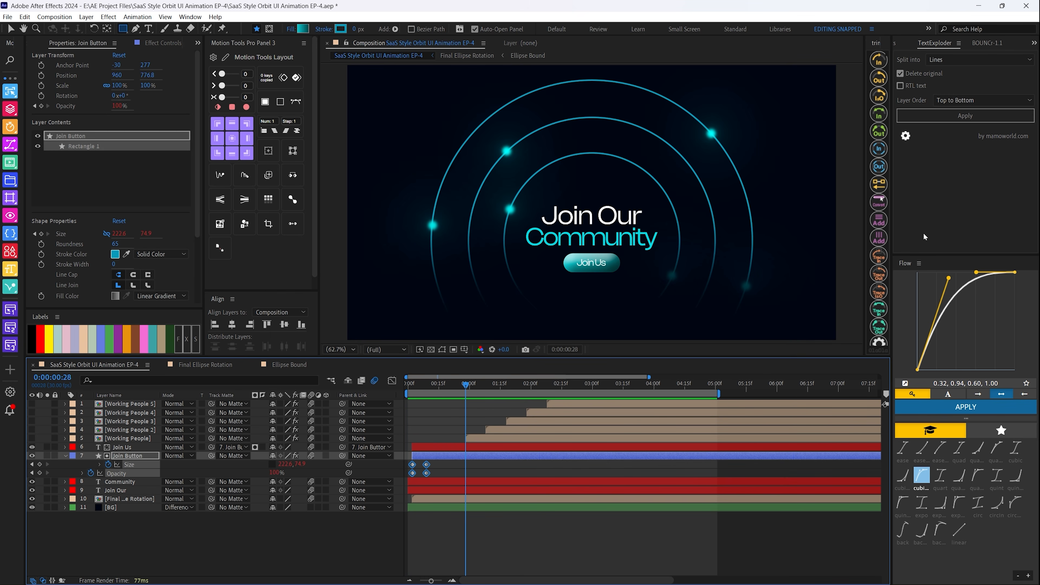
click(987, 45)
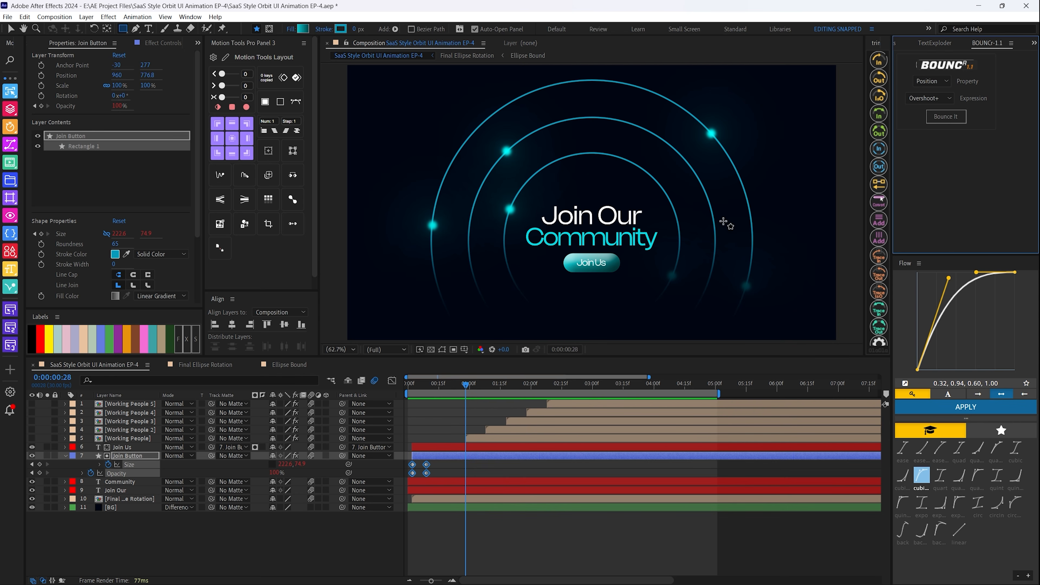
click(940, 82)
click(926, 123)
click(957, 120)
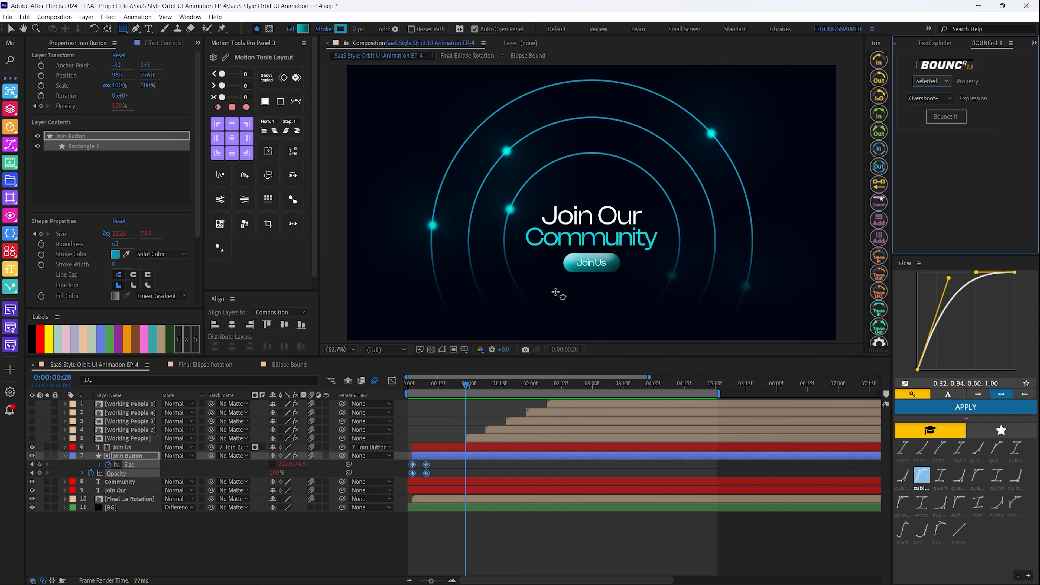
click(156, 43)
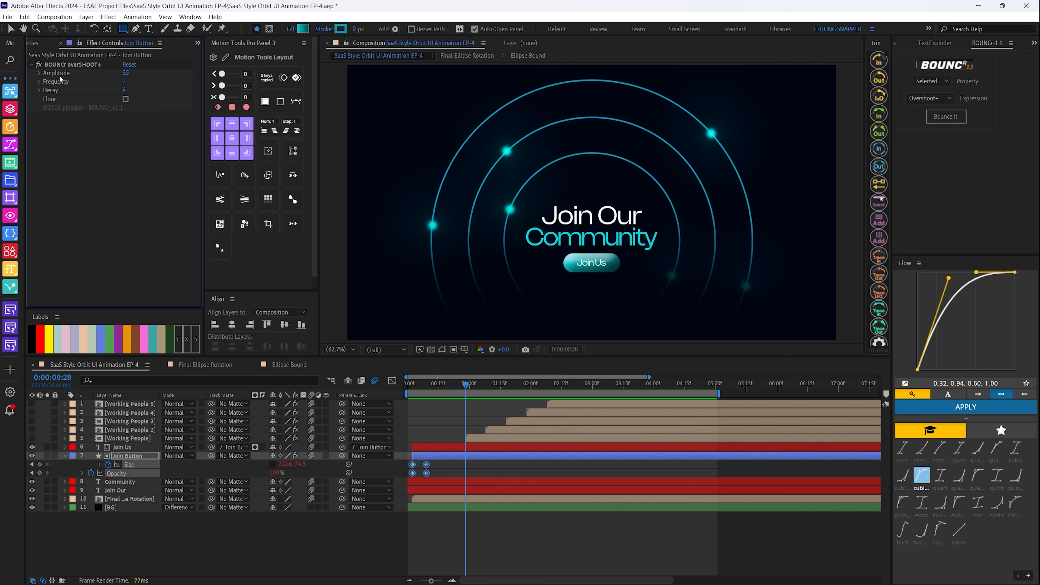
Replay the Join Button's overshoot animation several times from the first frame
drag(463, 389, 360, 393)
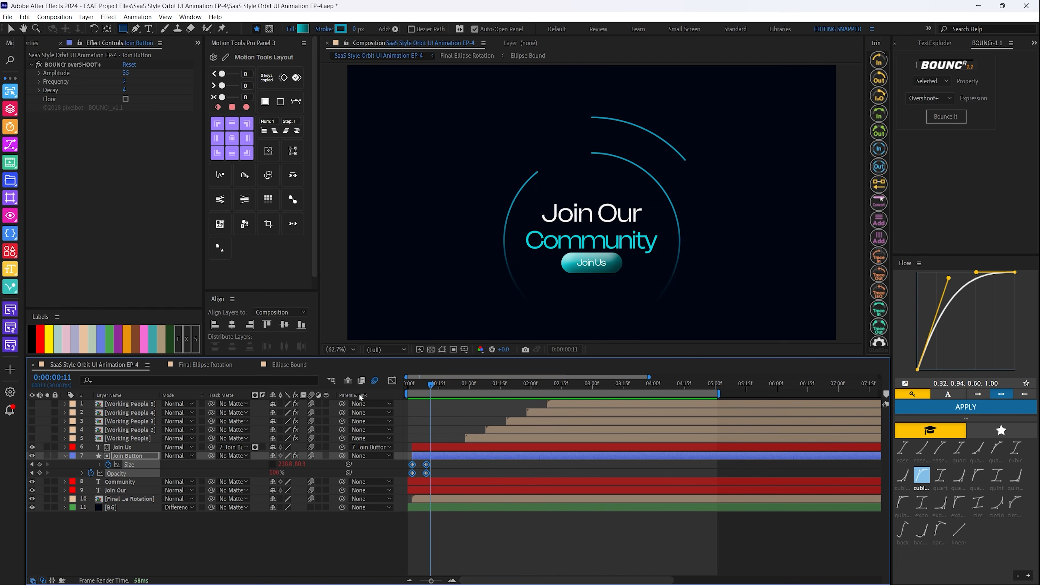
key(space)
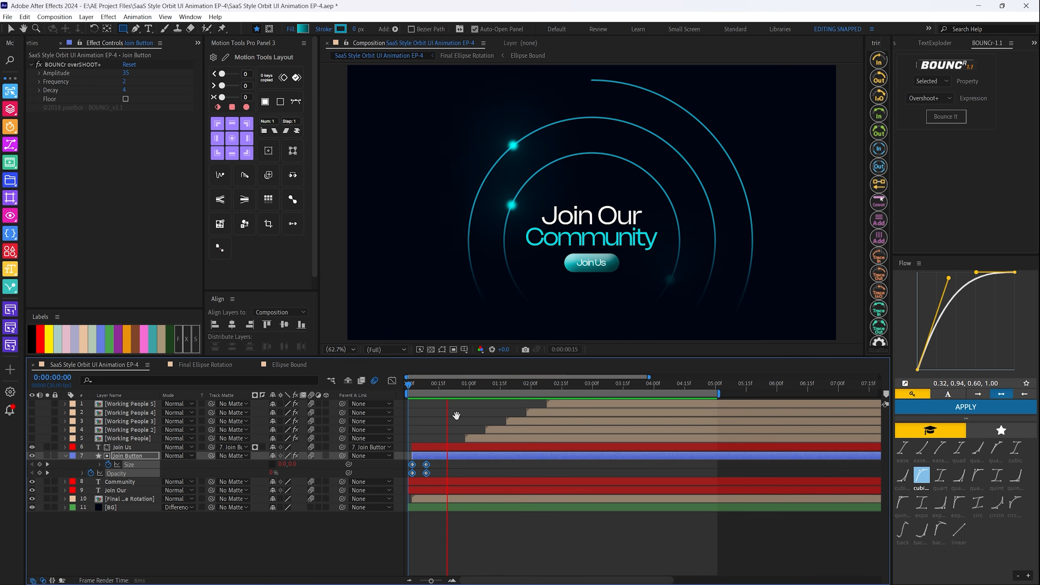
drag(457, 389, 382, 397)
key(space)
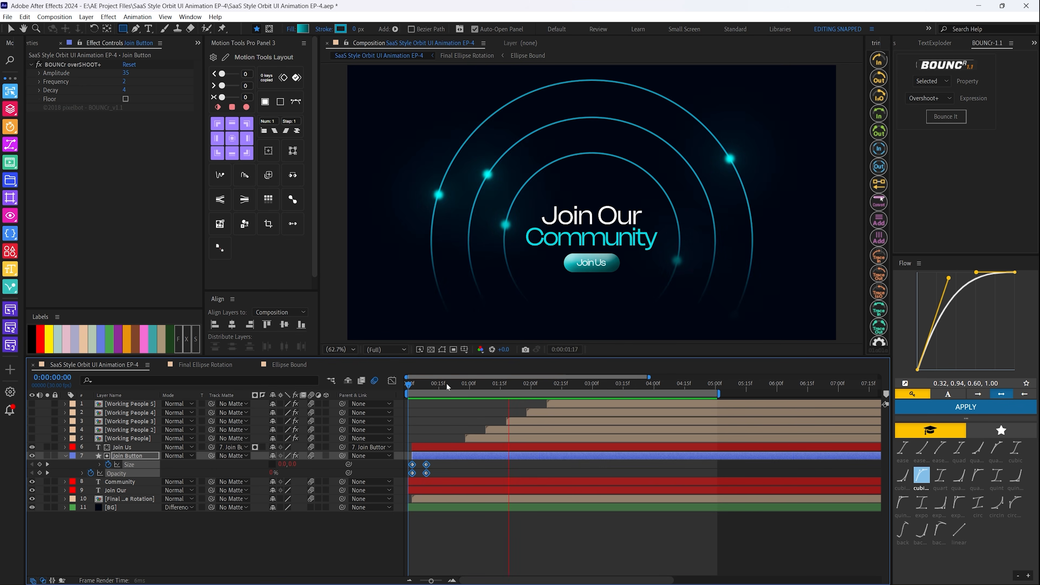
drag(449, 387, 389, 393)
key(space)
key(space)
key(space)
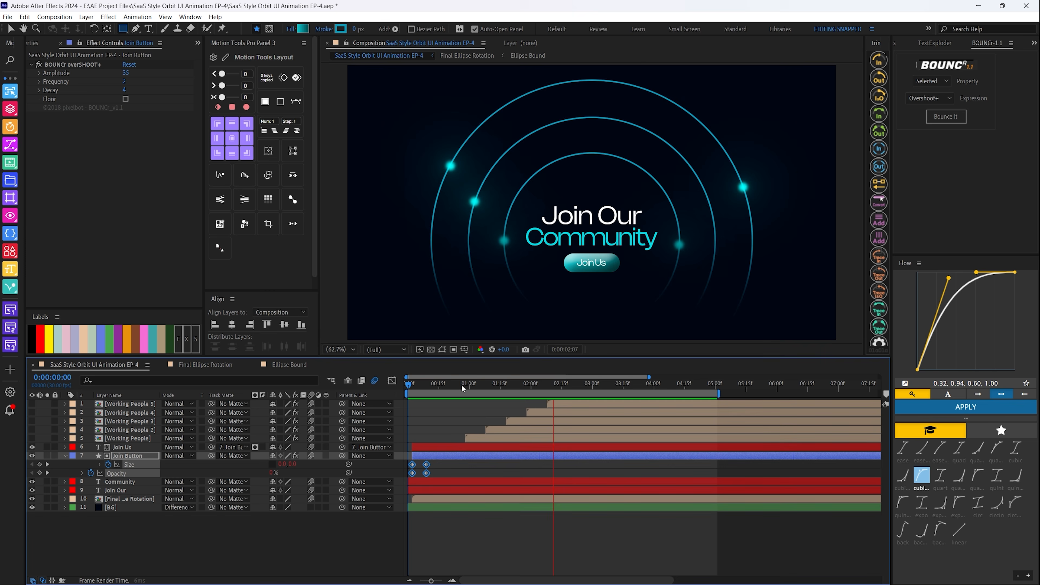
key(space)
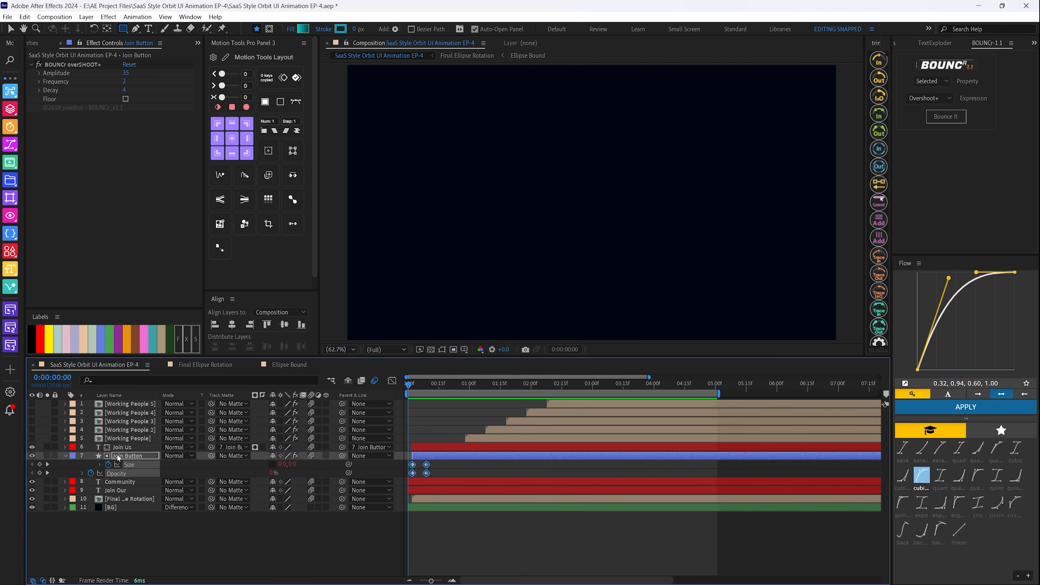
Collapse the Join Button's keyframes, make the Working People layer visible and open its precomposition
click(119, 457)
key(u)
click(127, 438)
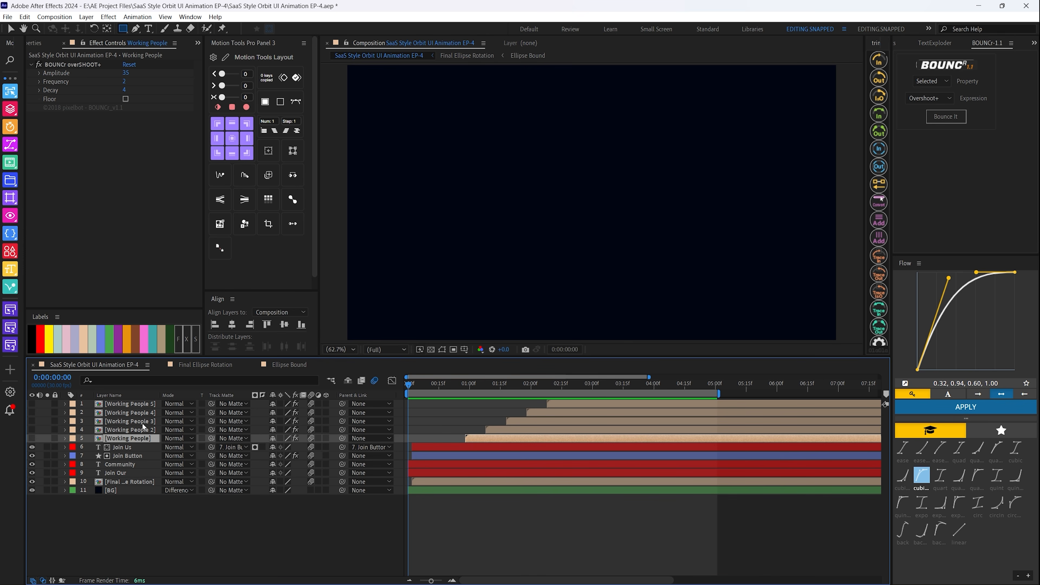
click(31, 437)
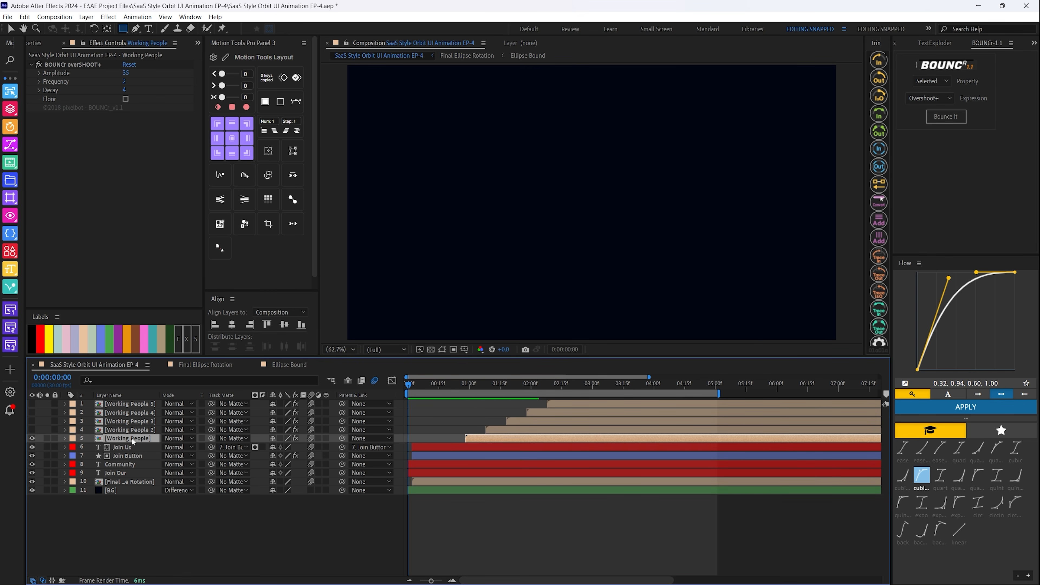
double_click(124, 438)
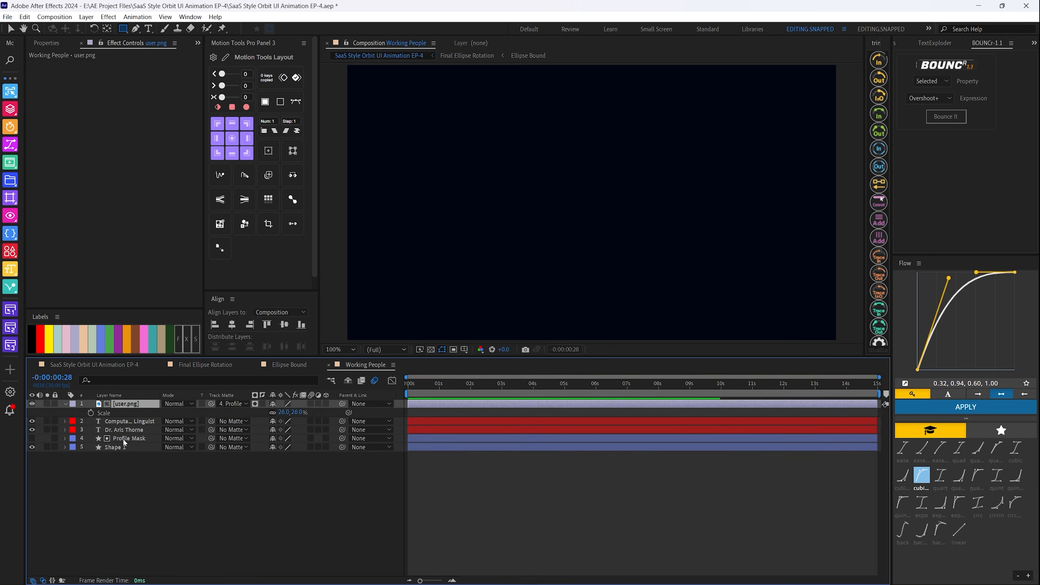
View the profile card at 0:00:01:19 and check the user.png layer's transform properties and its source in the project files
click(427, 385)
click(459, 387)
click(45, 43)
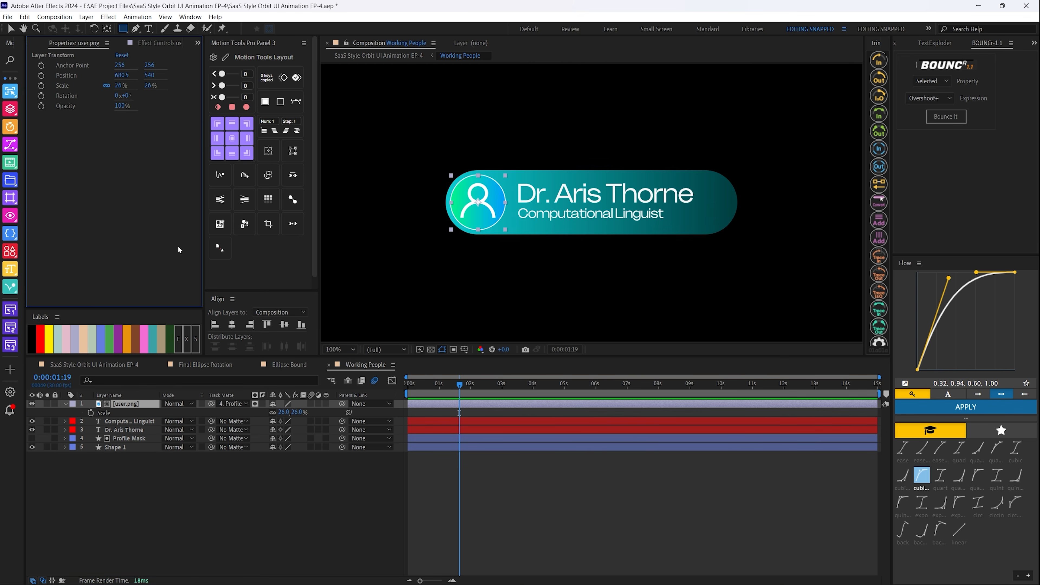
click(41, 43)
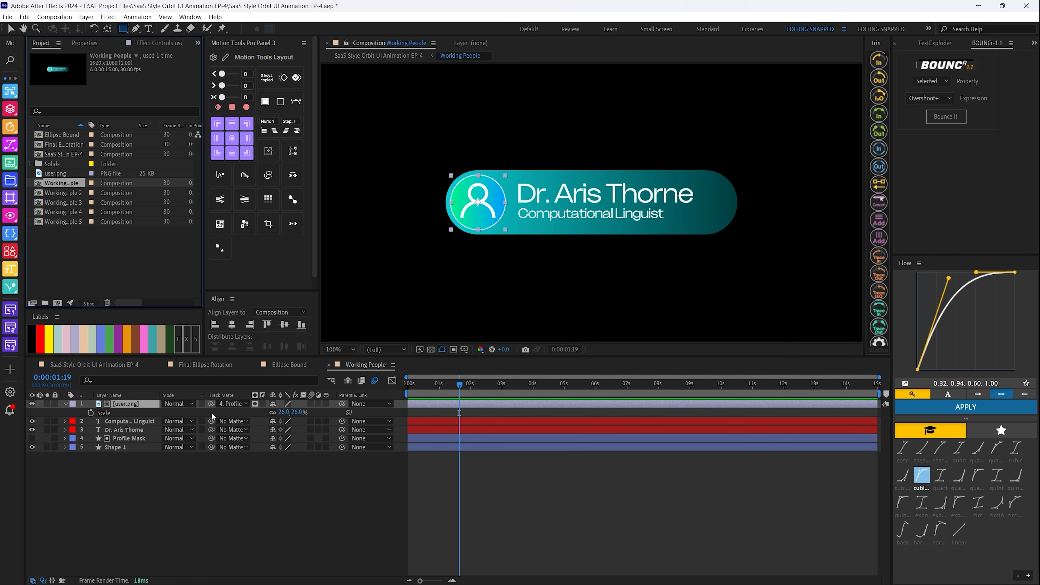
Inspect the Shape 1 card background, its Rounded Rectangle tool and its linear gradient fill
click(121, 447)
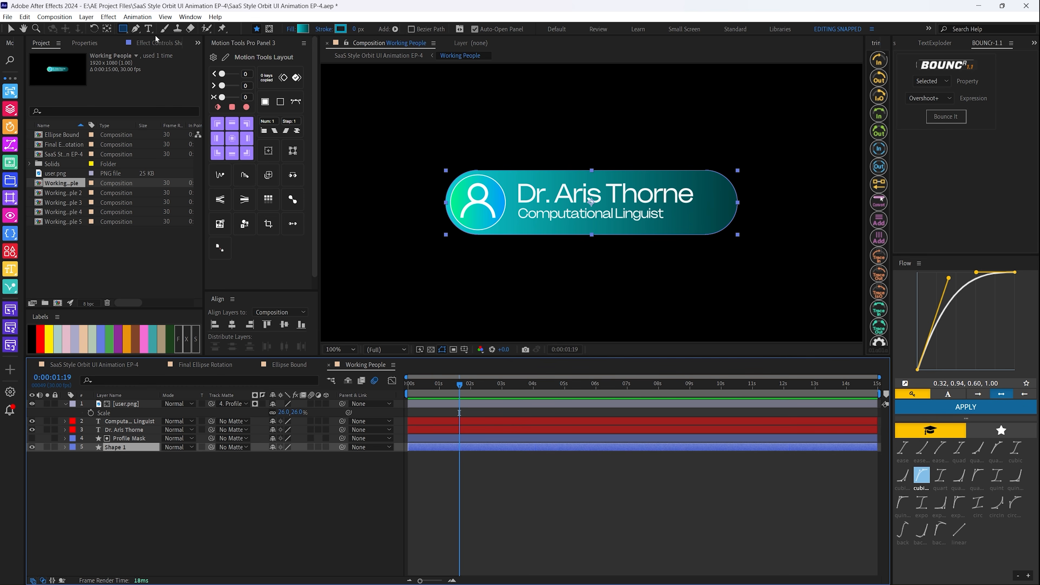
drag(124, 28, 139, 38)
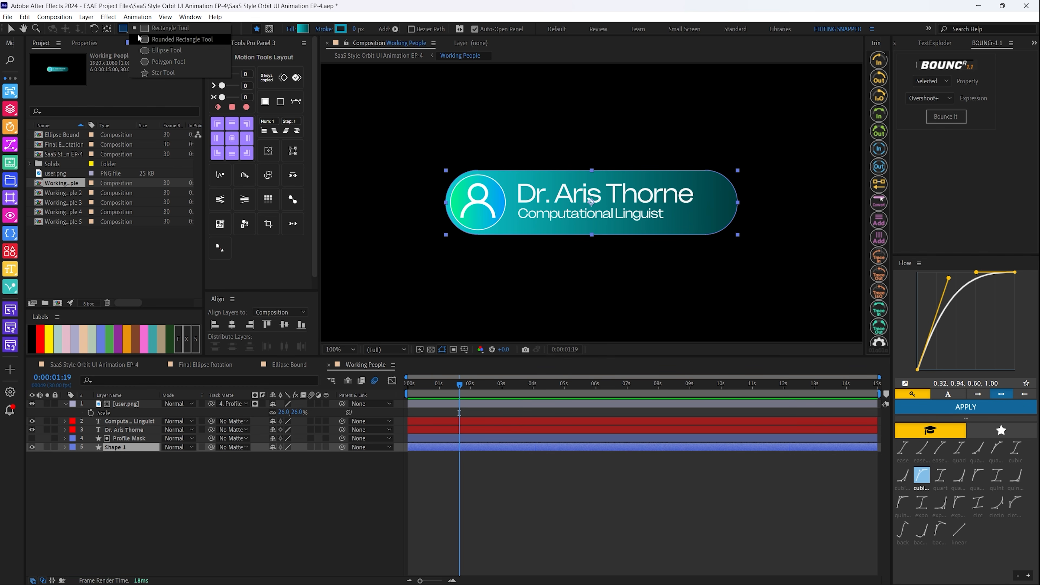
click(167, 41)
click(303, 28)
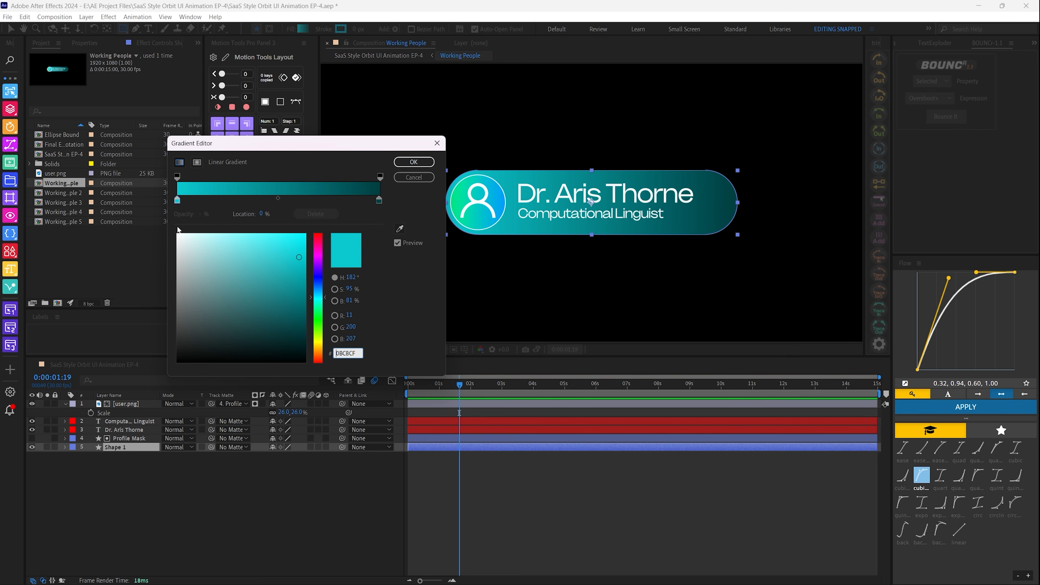
click(414, 162)
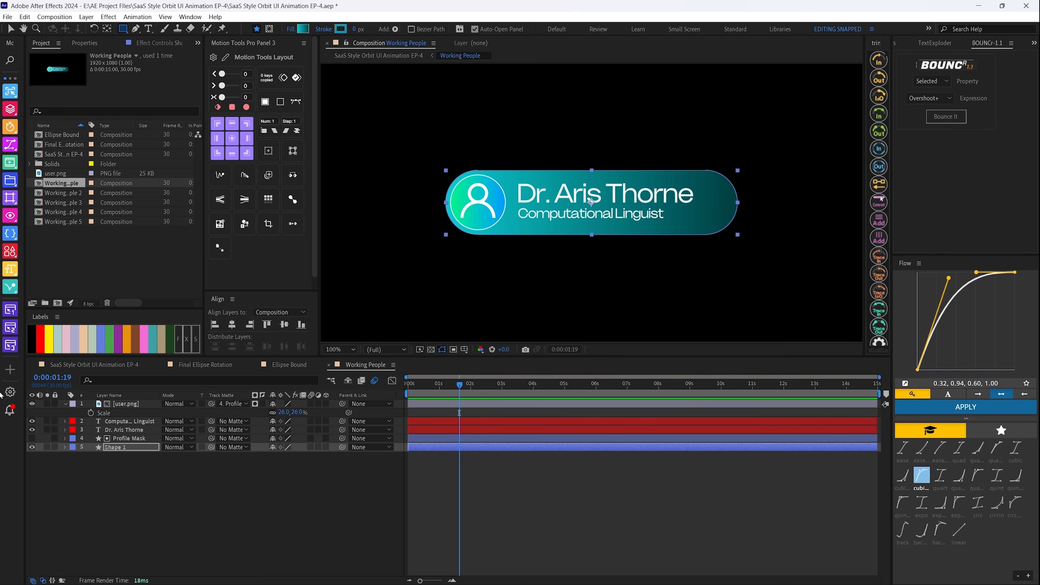
Check the Profile Mask layer, the Ellipse tool used for it and its solid fill colour
click(129, 437)
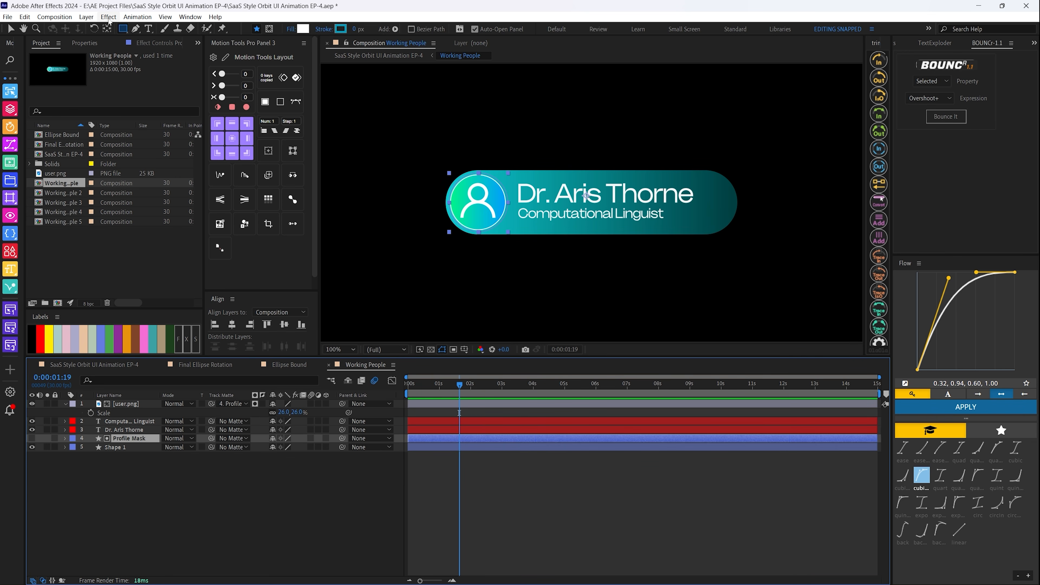
drag(123, 28, 151, 54)
click(174, 51)
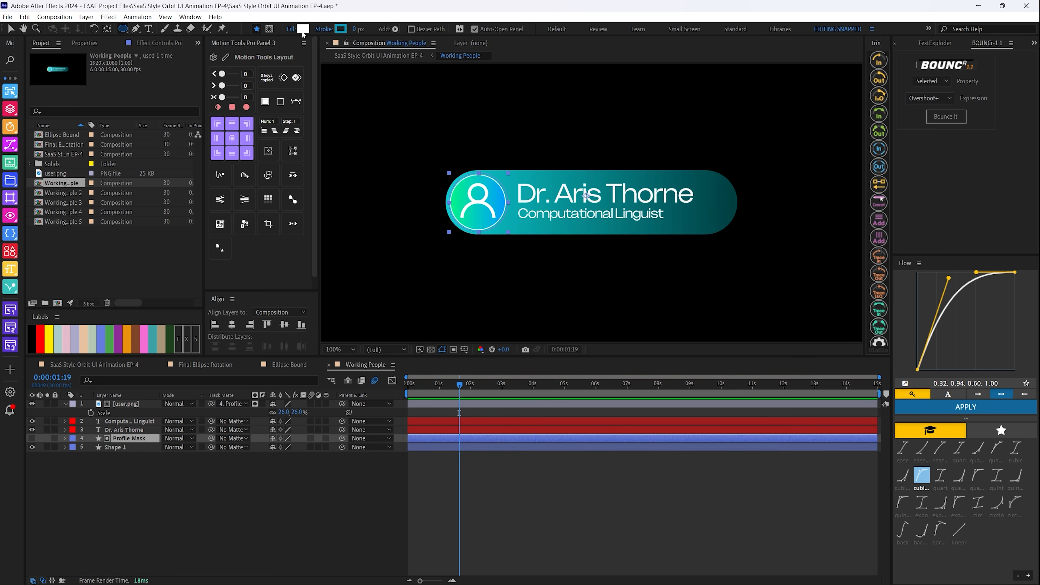
click(303, 29)
click(373, 239)
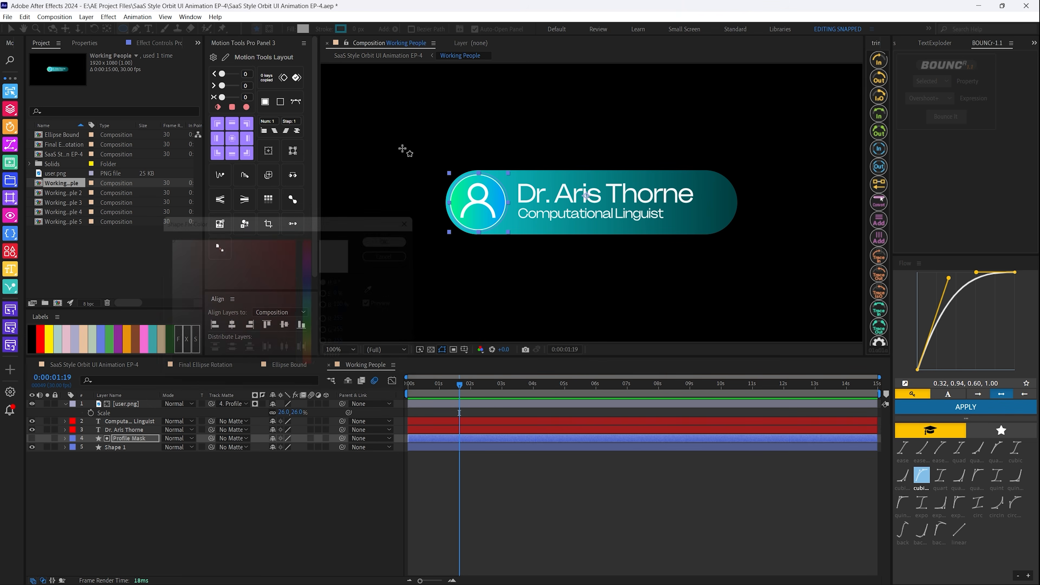
click(152, 473)
Examine the card's name and job-title text layers and collapse the user.png layer's Scale property
click(123, 421)
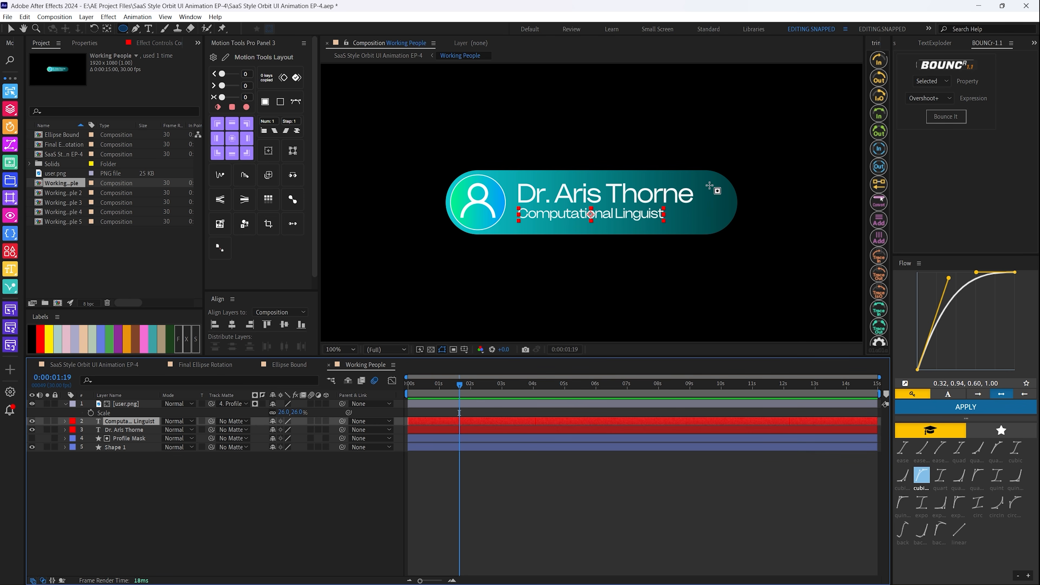
click(125, 430)
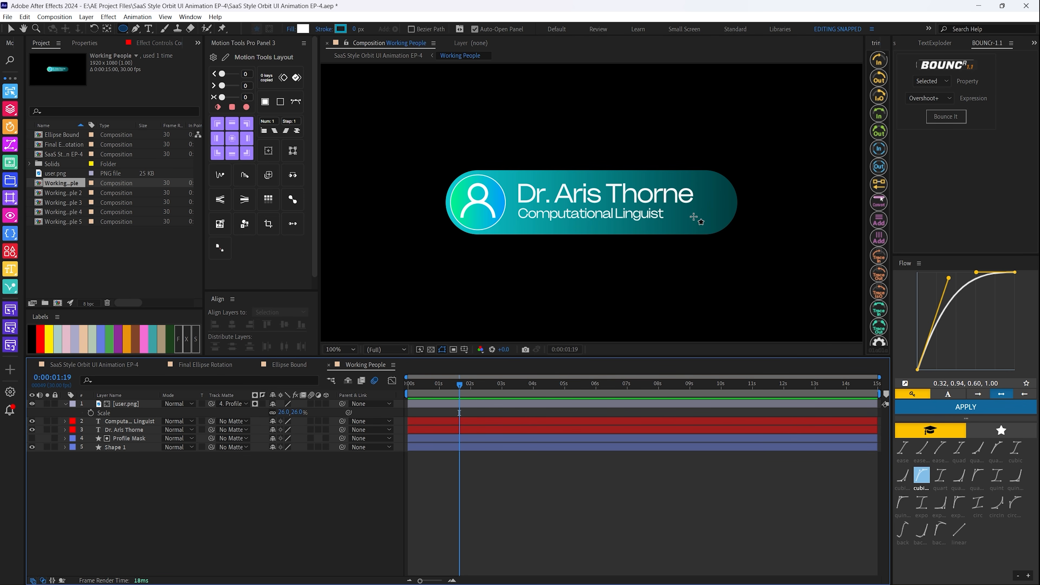
click(123, 421)
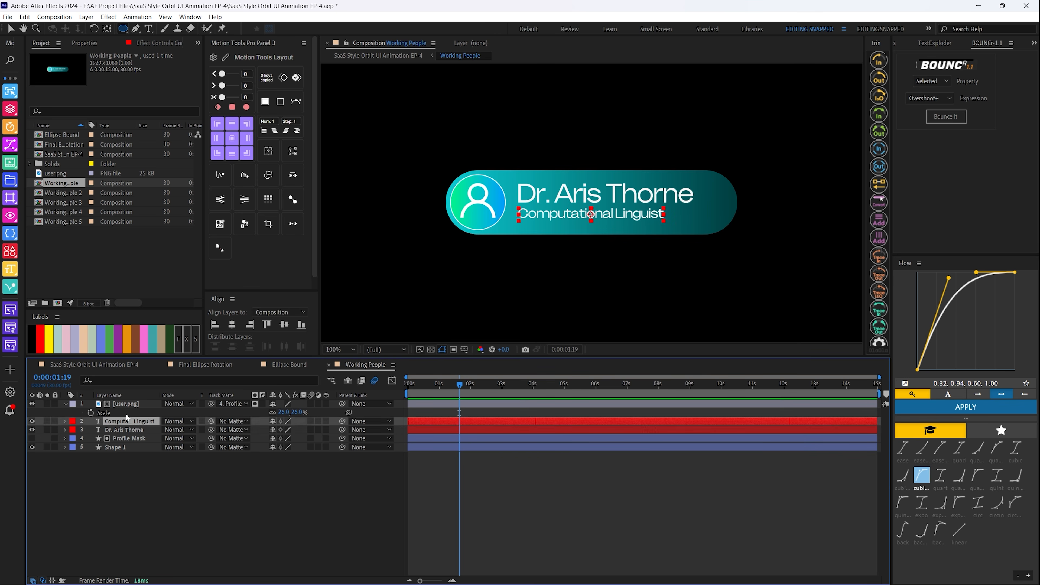
click(129, 403)
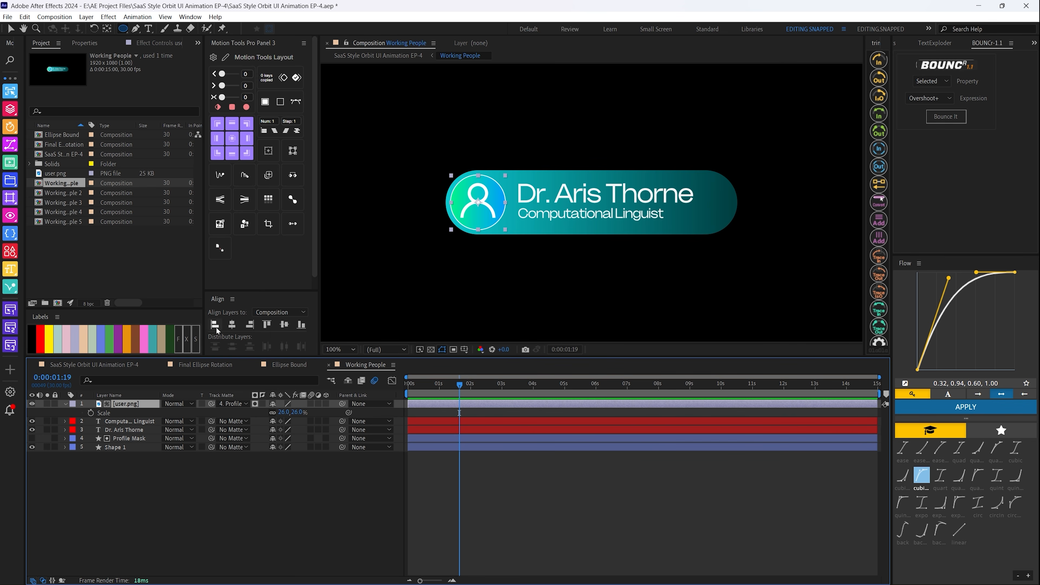
key(s)
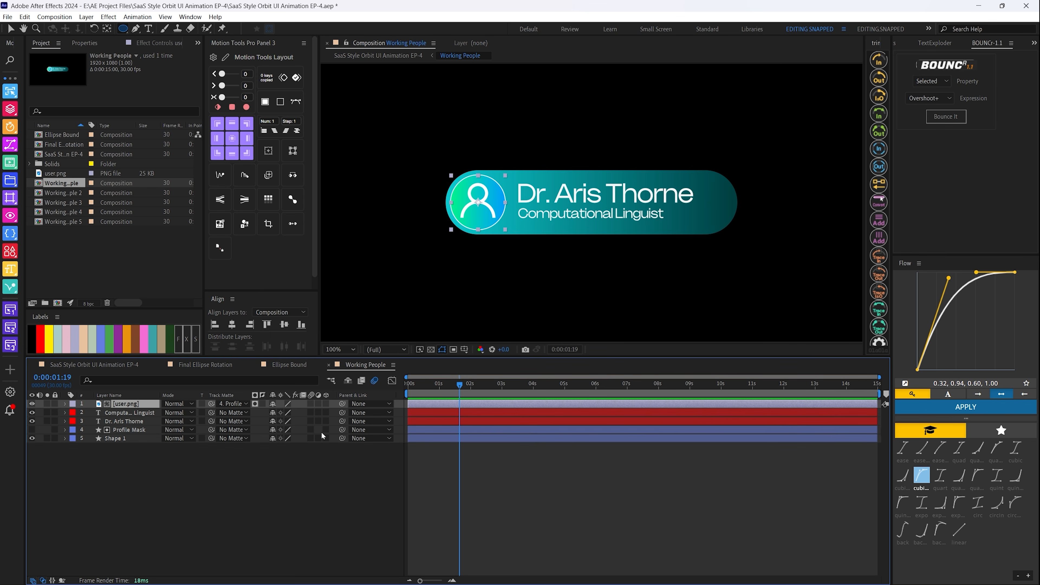
Return to the main SaaS Style Orbit UI Animation EP-4 composition, preview it and locate the Working People precomposition and its layer
click(87, 364)
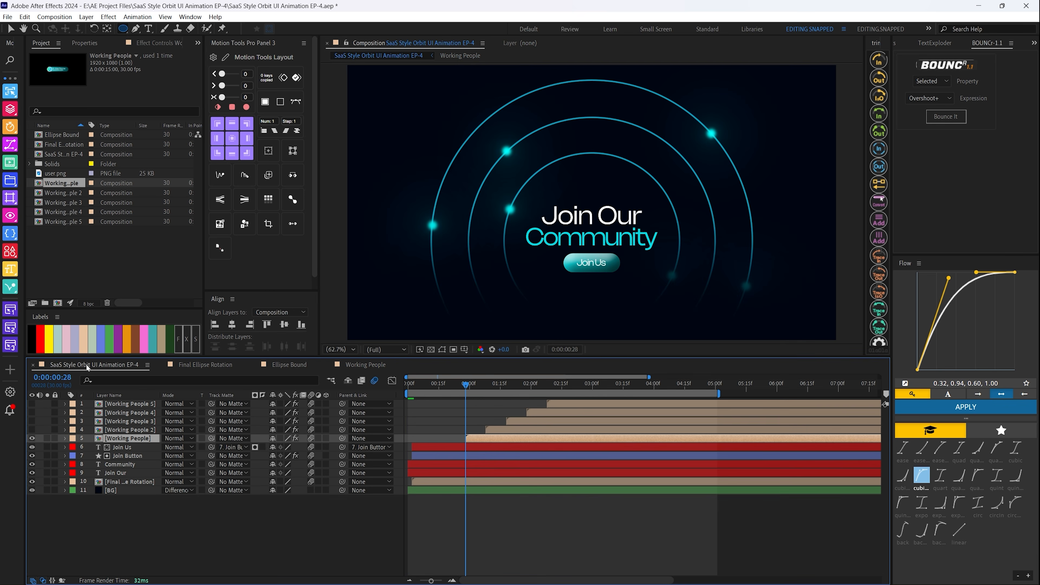
key(space)
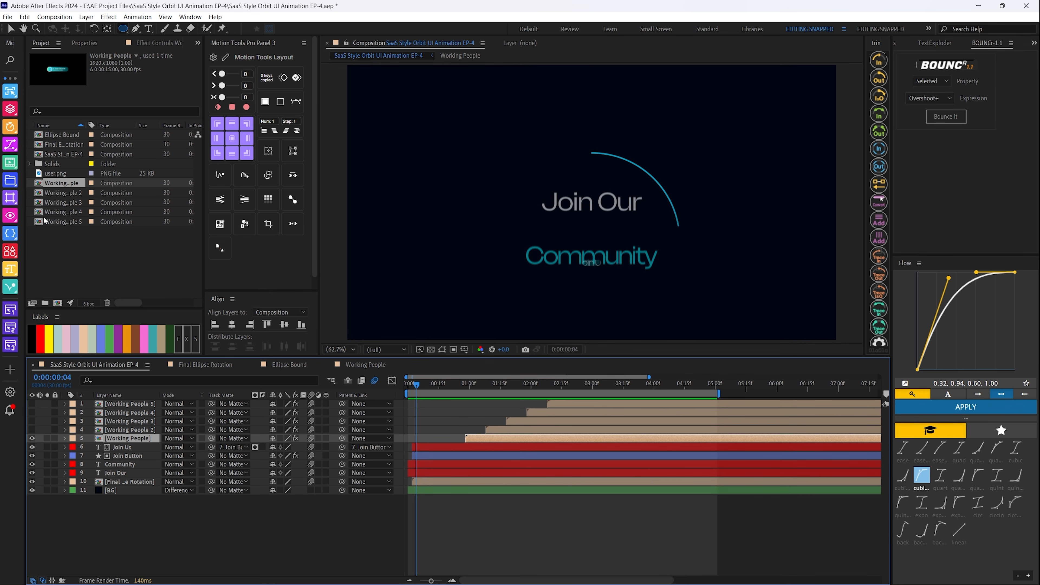
click(49, 185)
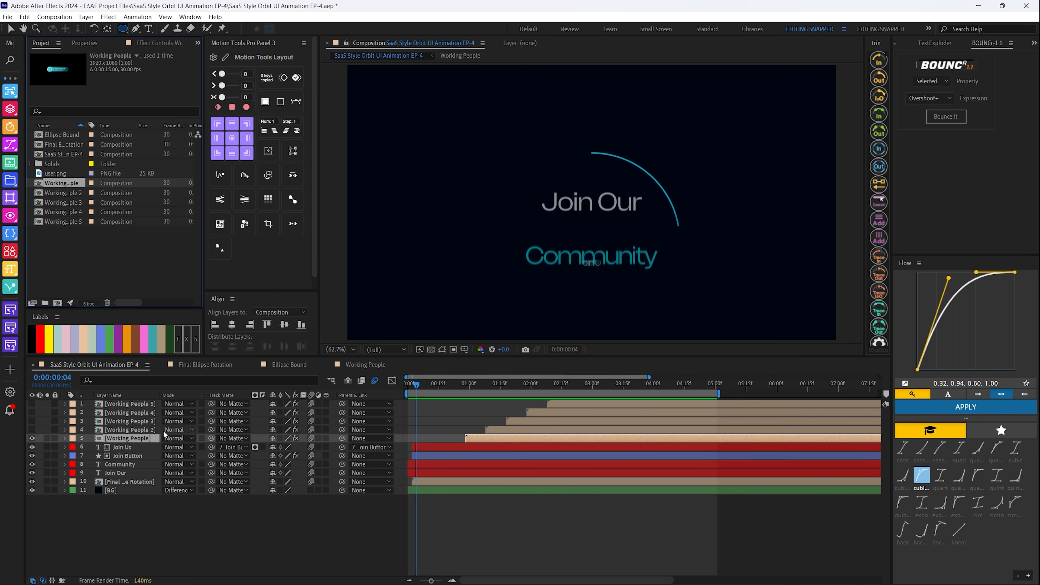
click(133, 430)
click(123, 439)
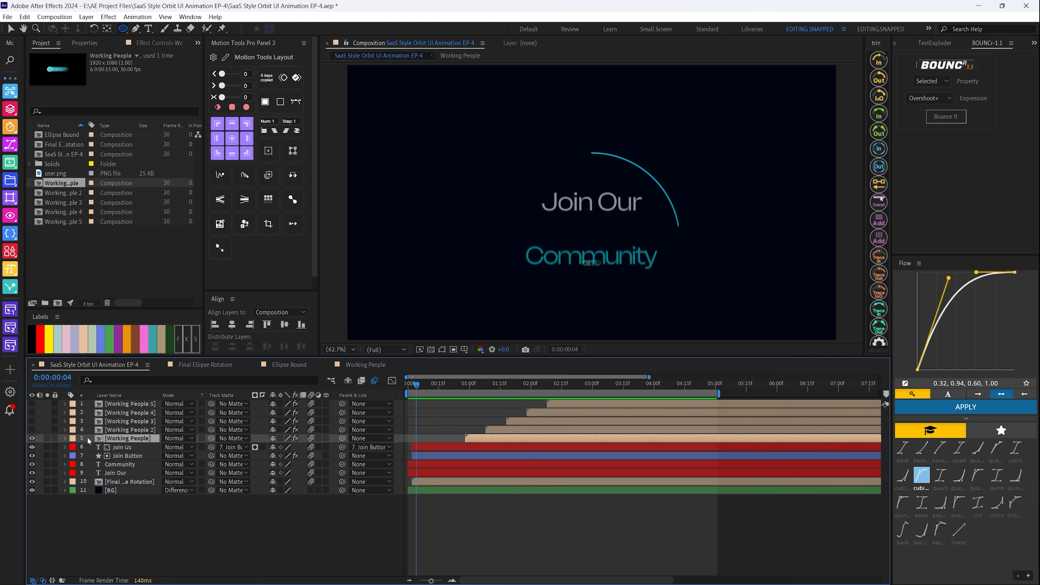
Reveal the Working People layer's keyframes and scrub through the card's entrance from 0:00:00:27 to 0:00:01:06
drag(438, 385, 464, 389)
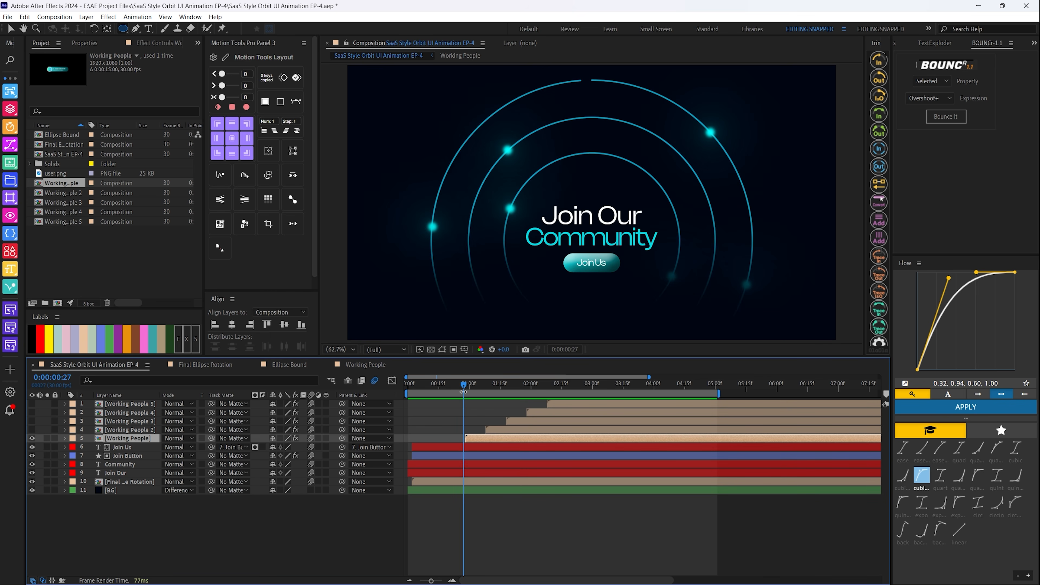
key(u)
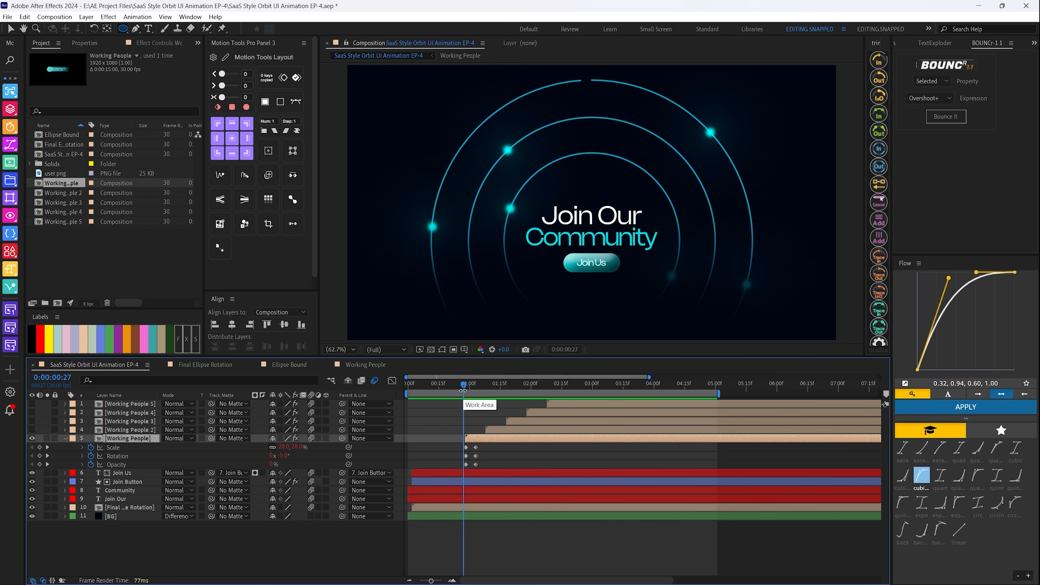
drag(457, 384, 471, 386)
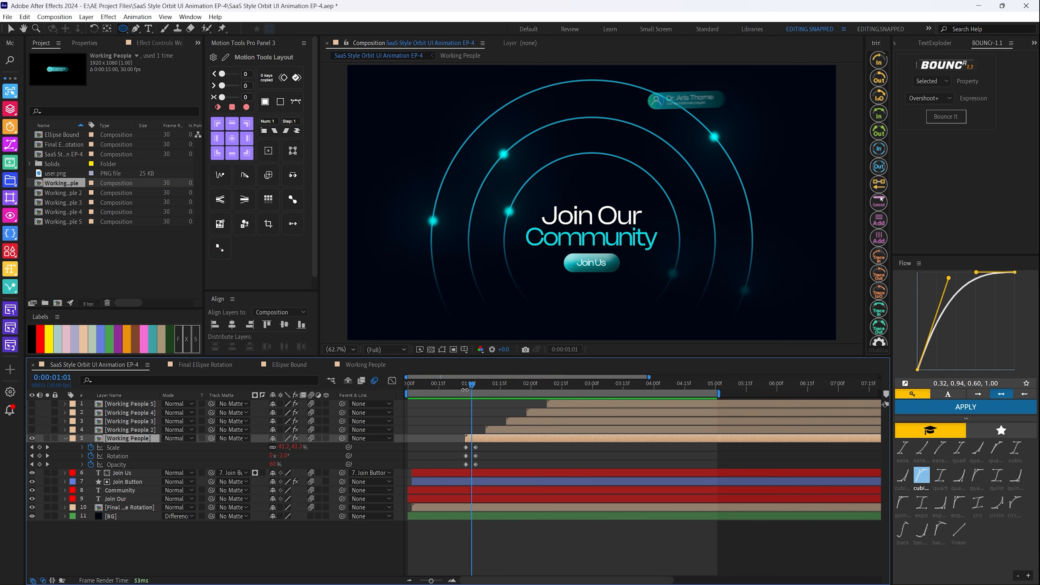
drag(469, 386, 480, 386)
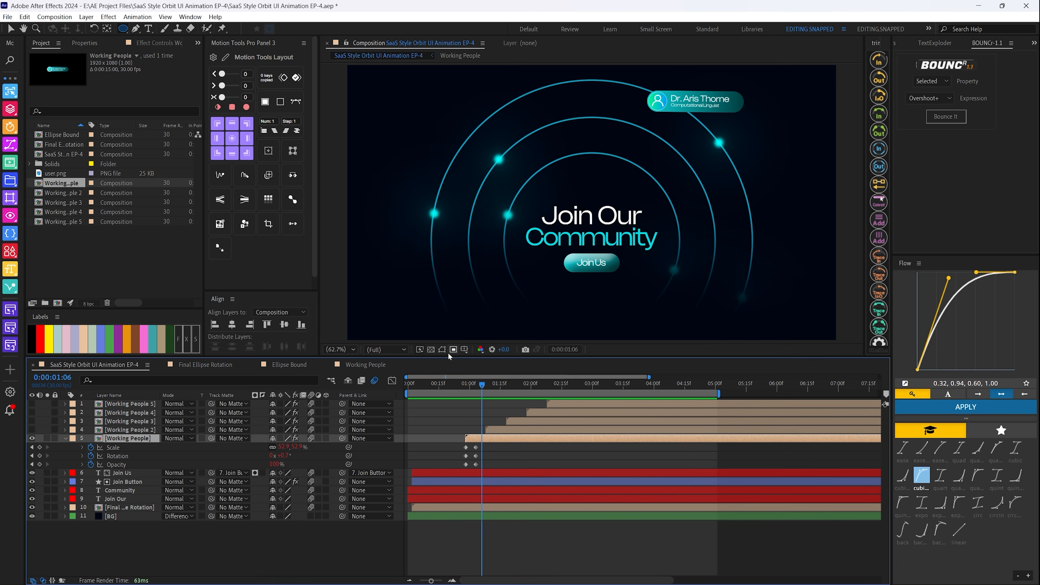
Show the Working People card's anchor point with the Pan Behind tool and preview its entrance from 0:00:00:23
click(443, 351)
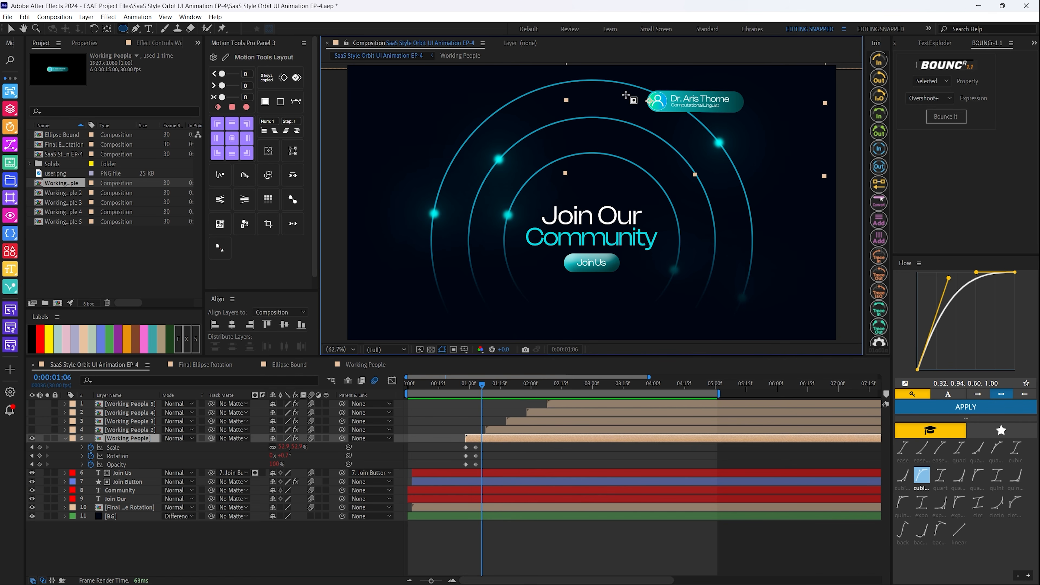
click(106, 29)
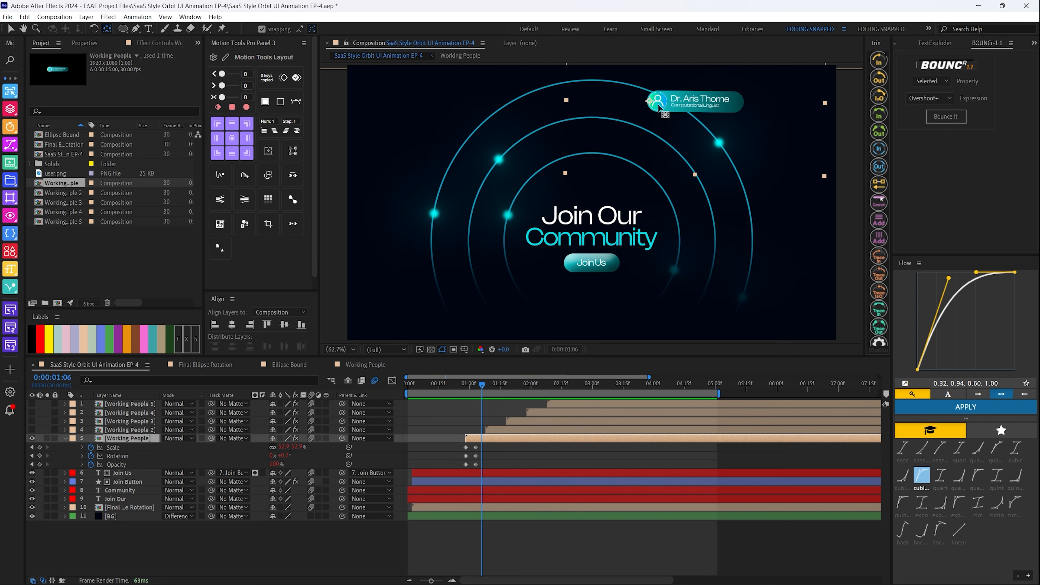
mouse_move(464, 383)
mouse_down()
mouse_move(485, 385)
mouse_move(465, 383)
mouse_up()
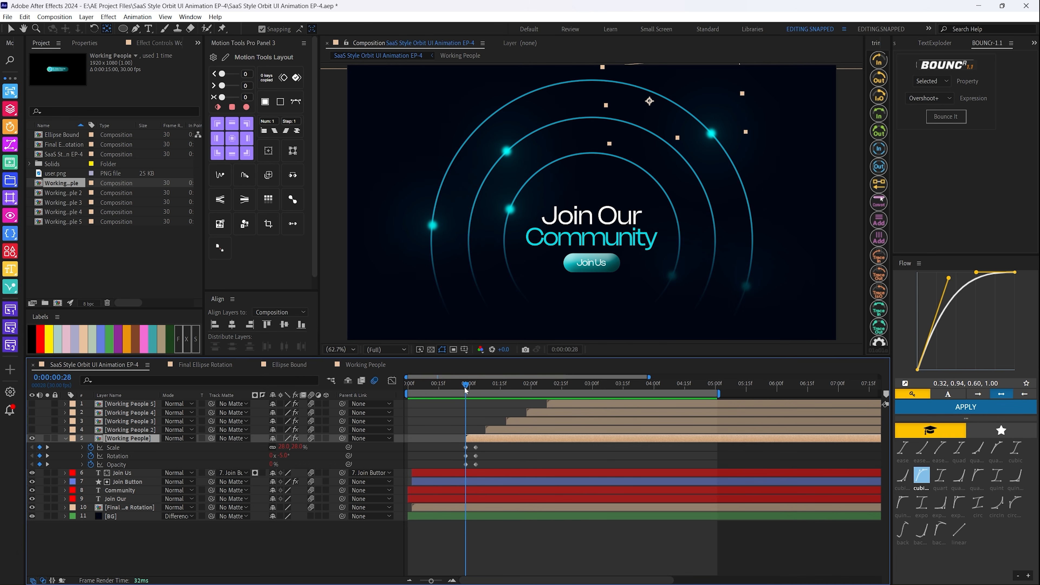
drag(466, 387, 457, 387)
key(space)
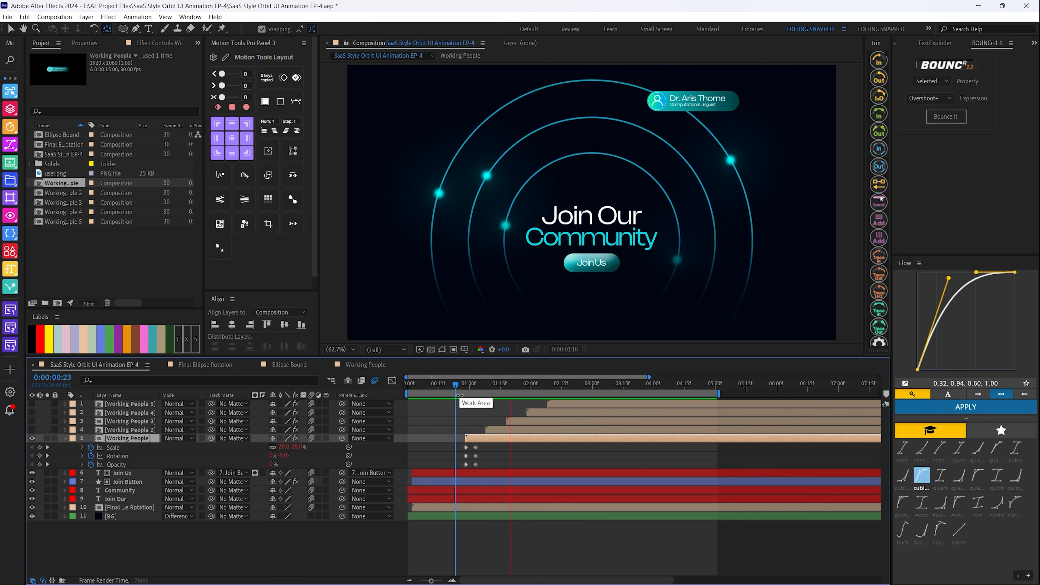
key(space)
Select the Working People layer's Scale, Rotation and Opacity keyframes, display its BOUNCr overshoot settings and replay the entrance
drag(484, 444, 449, 471)
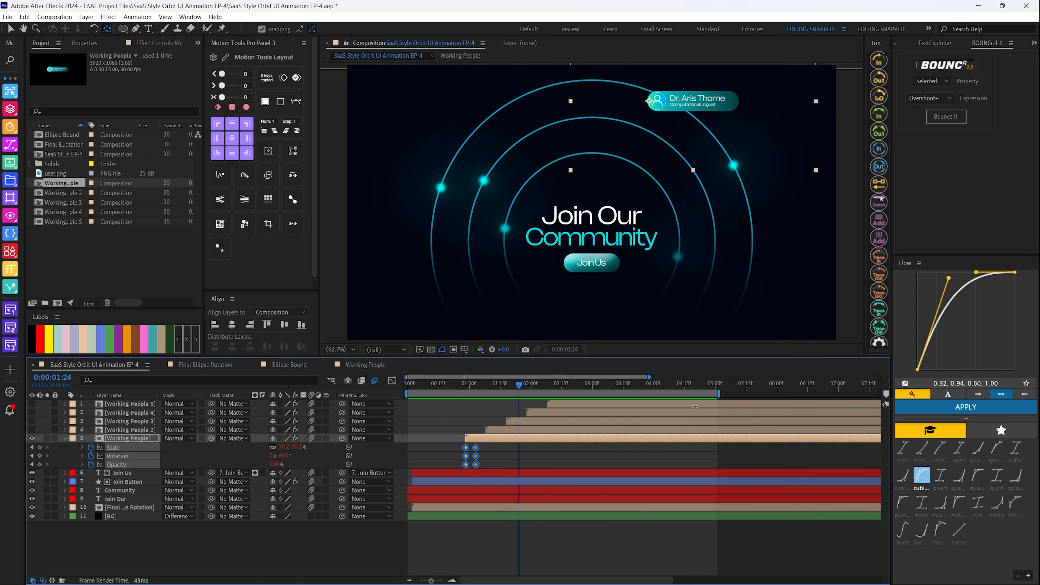
click(159, 44)
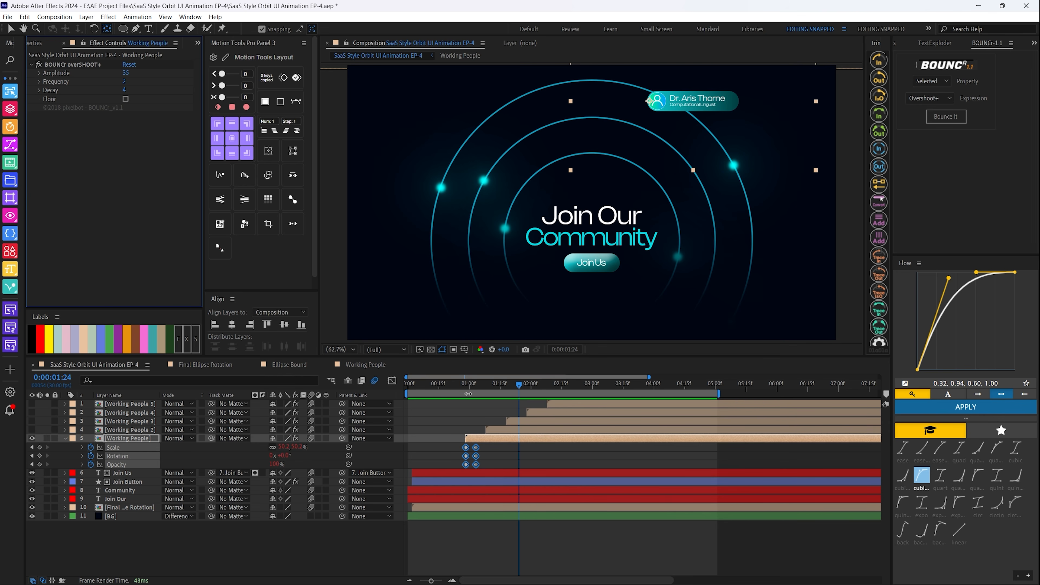
click(455, 385)
key(space)
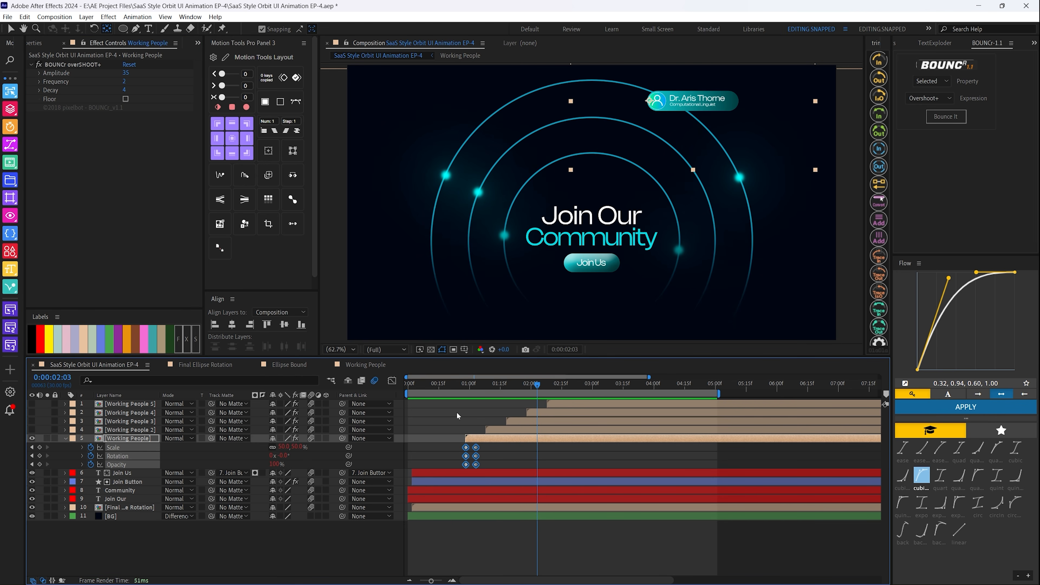
Select the Working People 2 layer and make the Working People 2, 3, 4 and 5 layers visible
click(135, 430)
click(40, 42)
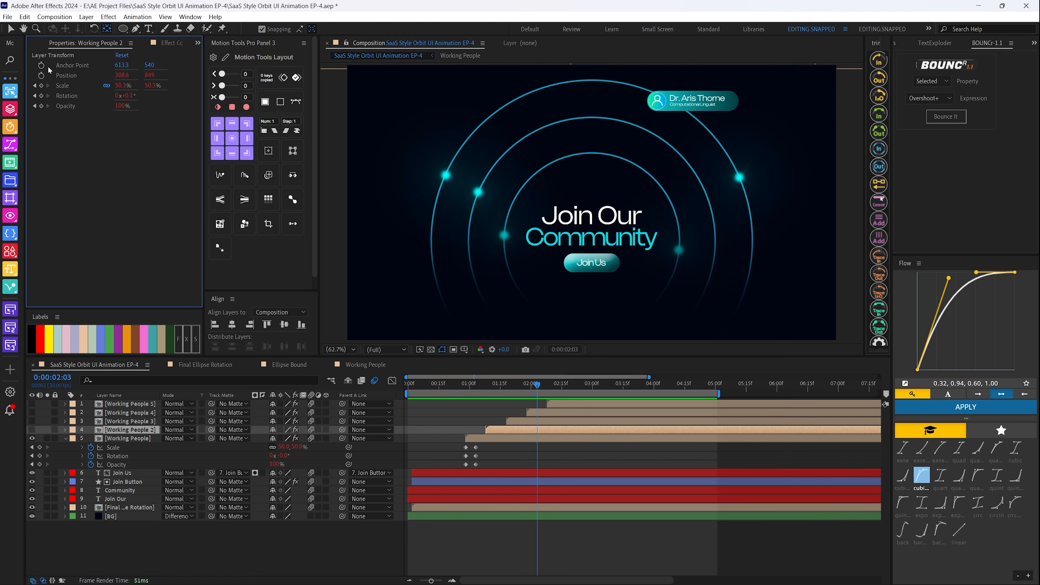
click(32, 422)
click(32, 430)
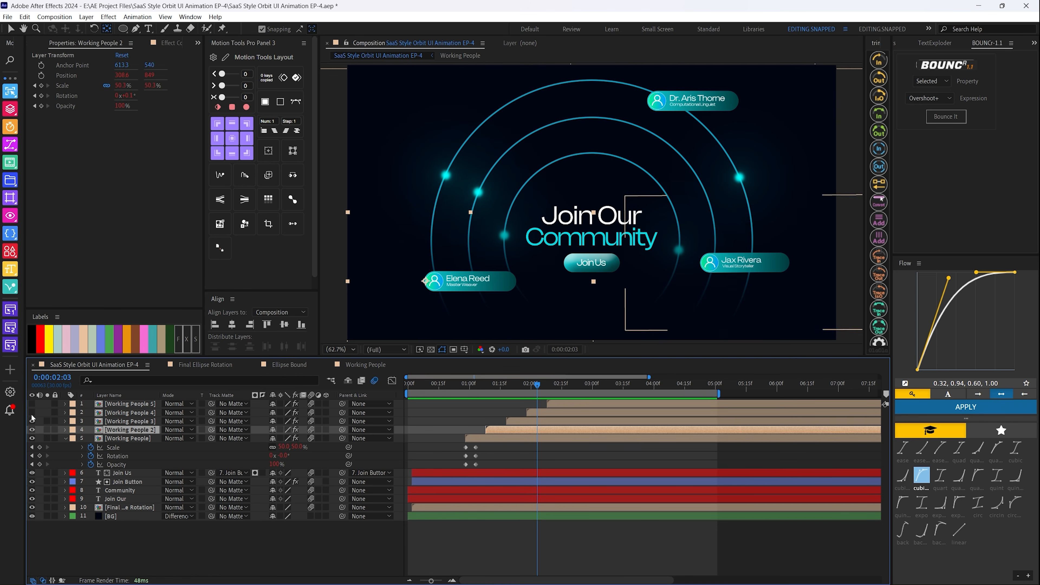
click(32, 413)
click(32, 403)
View the Working People 2 precomposition from the project files and return to the main composition
key(ctrl+0)
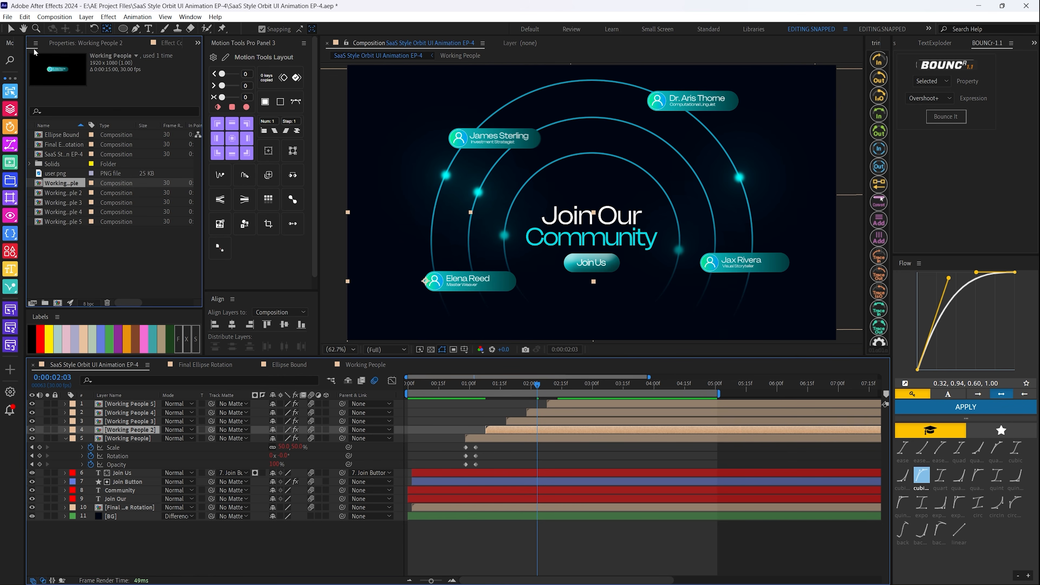
double_click(60, 195)
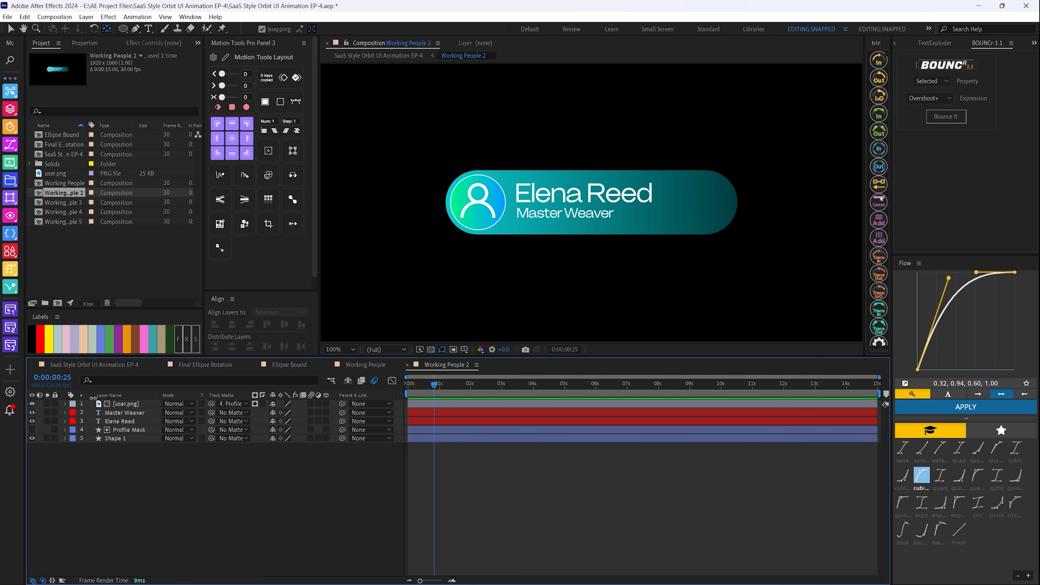
click(87, 366)
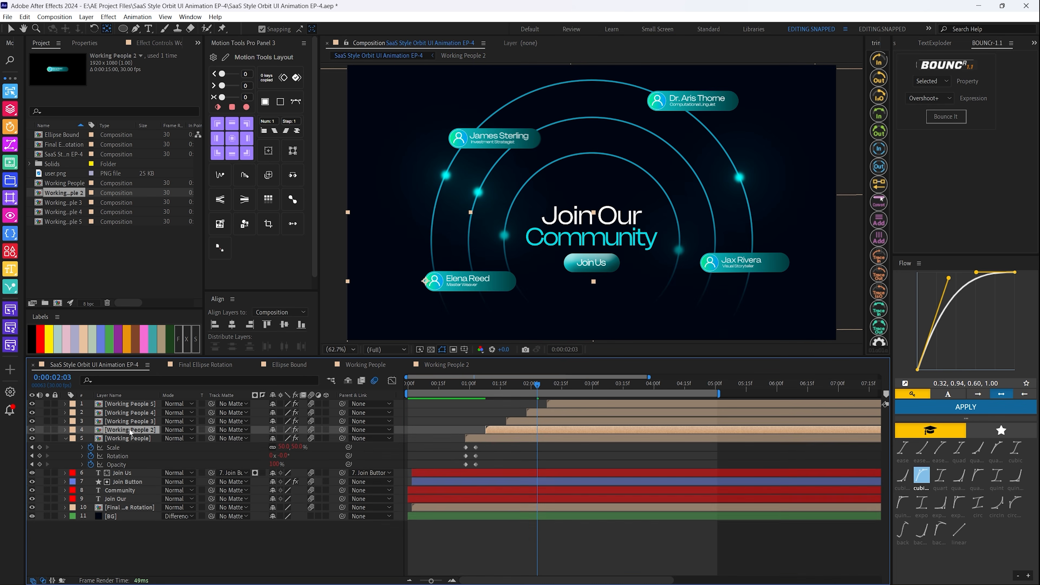
Check the Working People 2 layer's keyframes and preview all five profile cards appearing from 0:00:00:24
key(u)
key(u)
key(u)
key(u)
key(u)
drag(495, 384, 464, 401)
key(space)
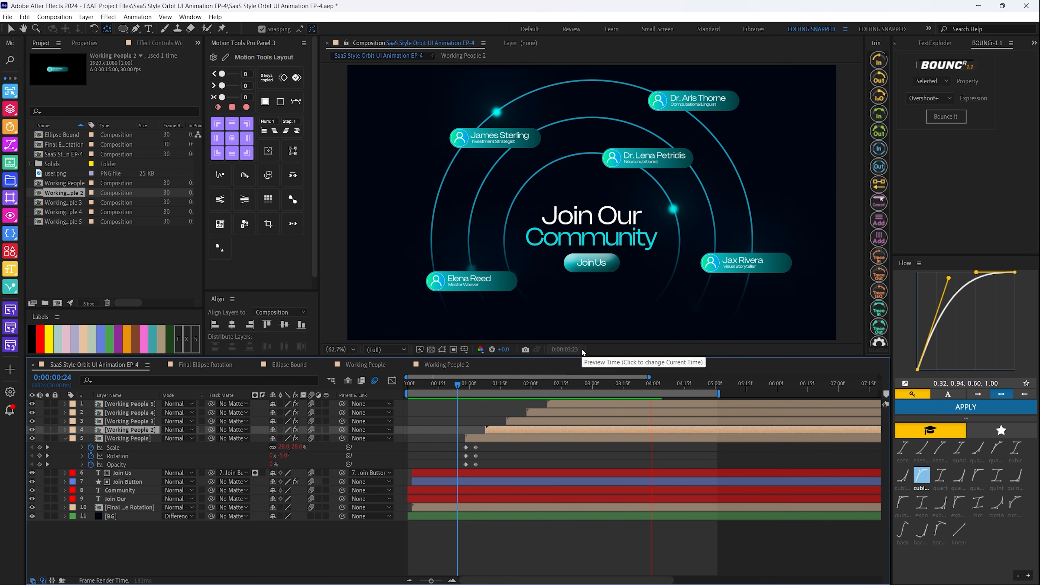
key(space)
Collapse the Working People layer's keyframes and display its Position property
click(131, 438)
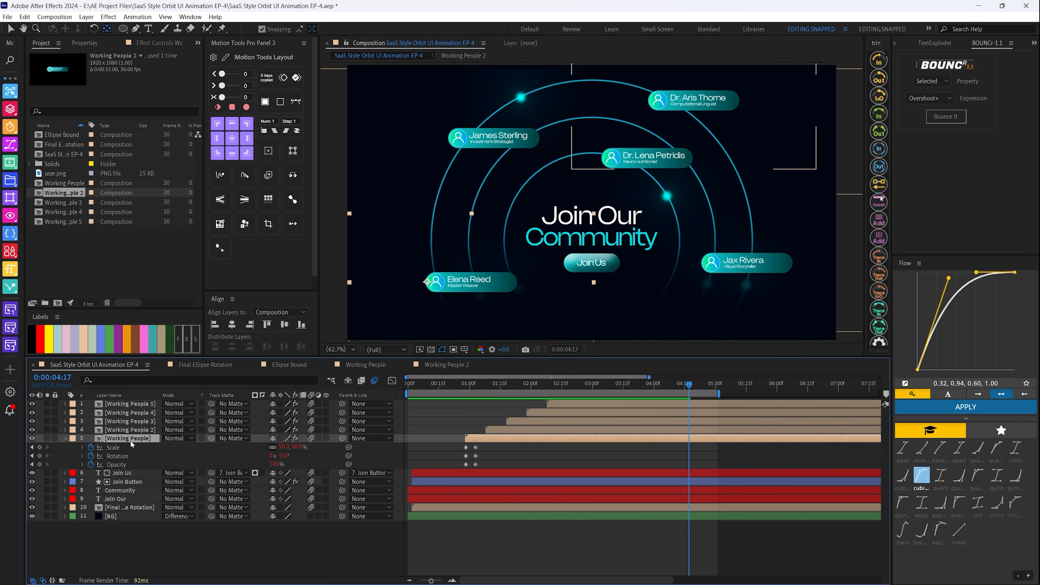
key(u)
key(p)
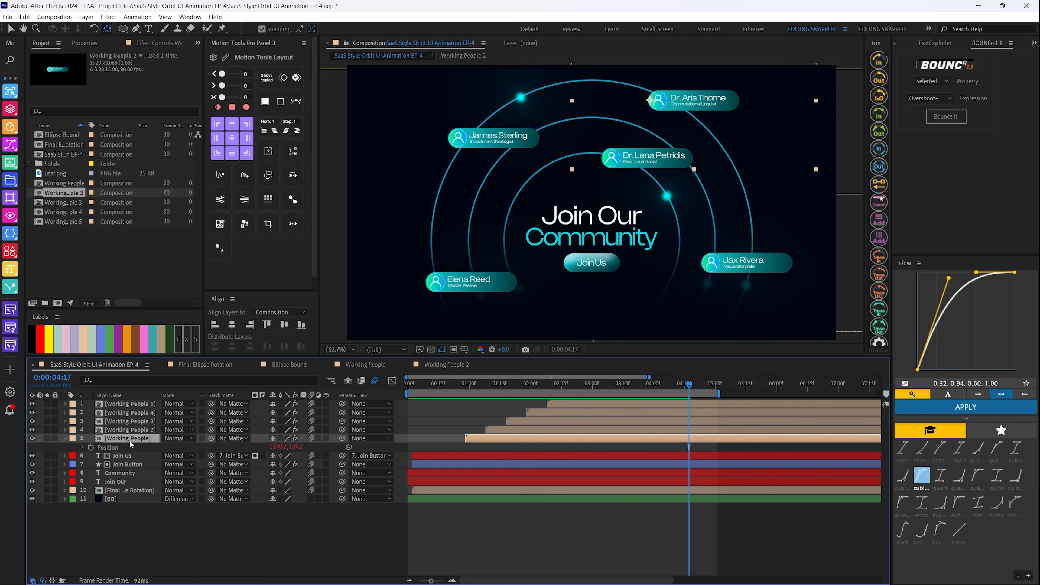
Examine the wiggle expression on the Working People layer's Position property, move the current time to 0:00:00:19 and collapse the expression
click(82, 448)
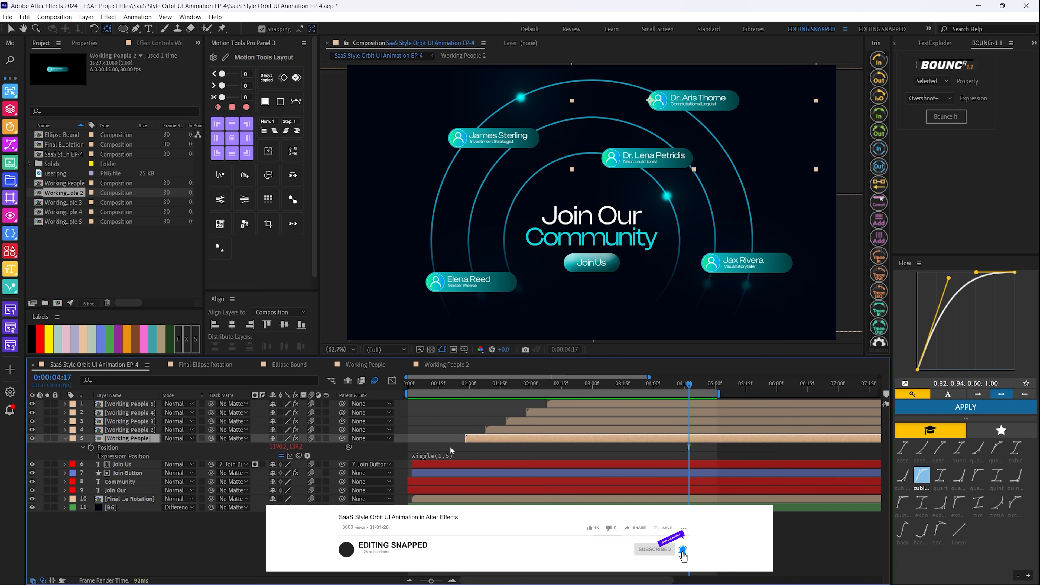
drag(468, 385, 447, 391)
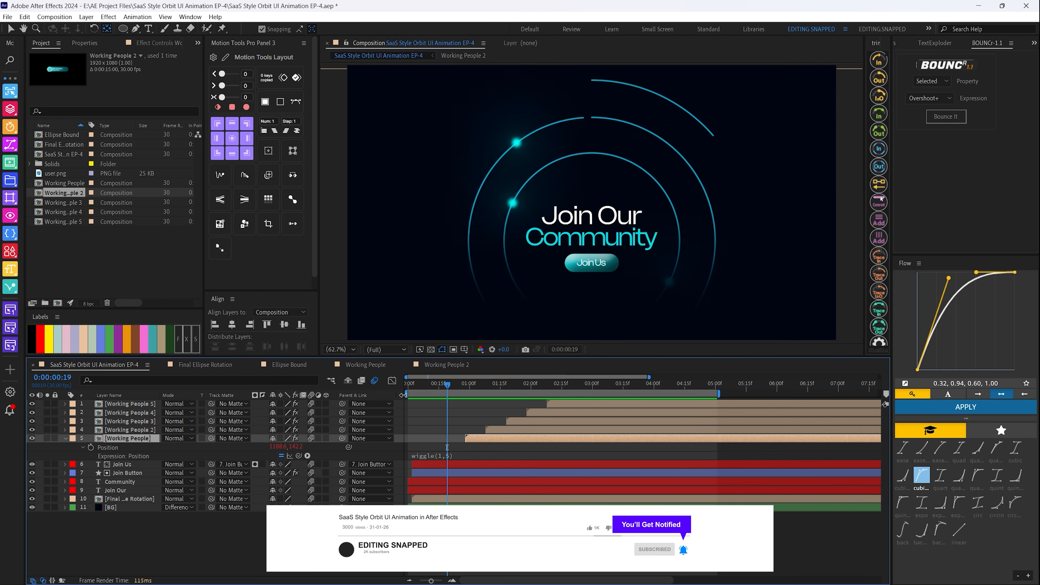
click(82, 447)
Select the Working People 2, 3, 4 and 5 layers together and preview the animation from the start of the composition
right_click(107, 446)
click(123, 432)
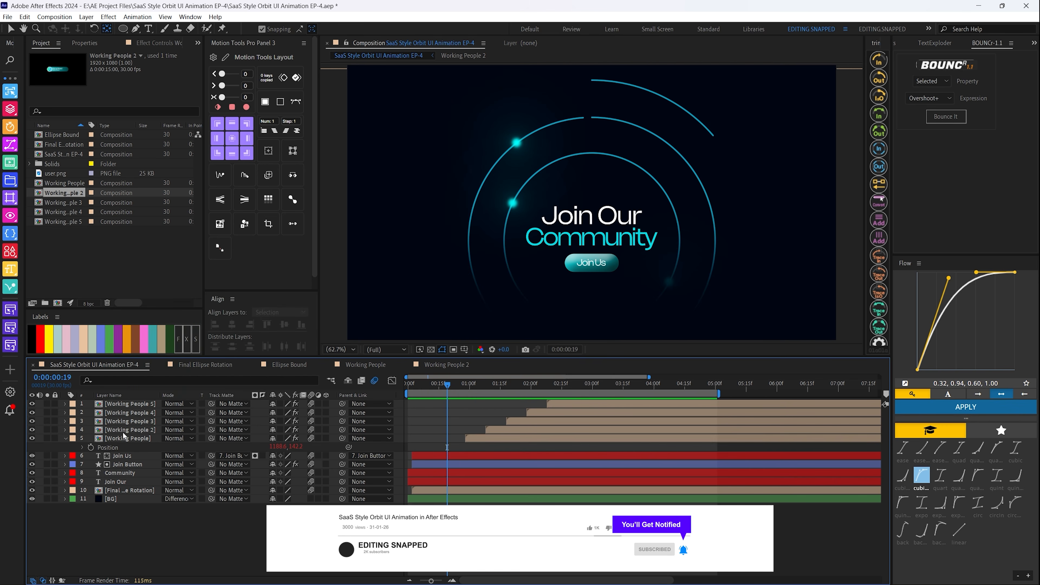
click(126, 430)
shift+click(130, 403)
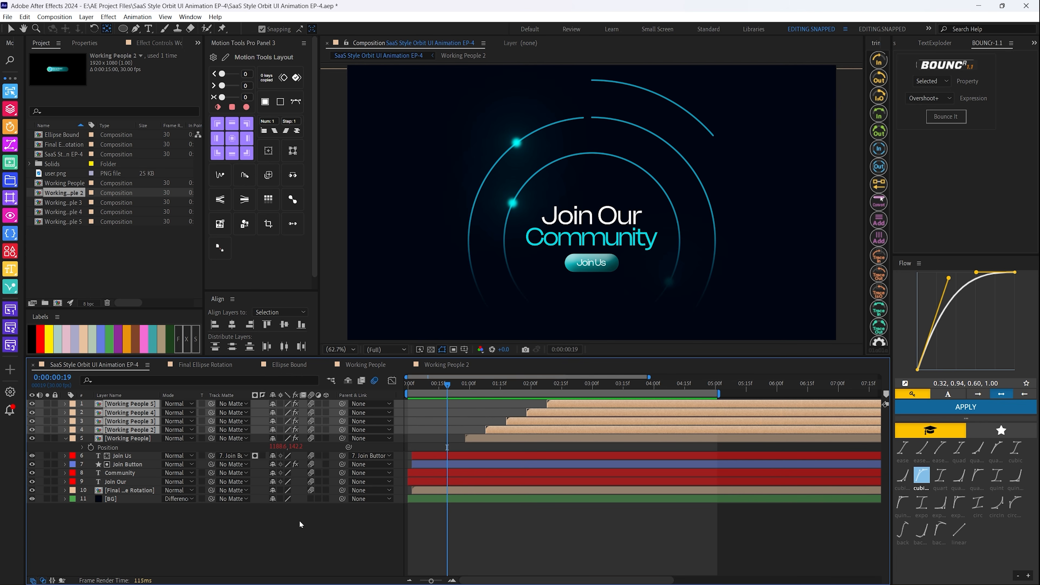
key(space)
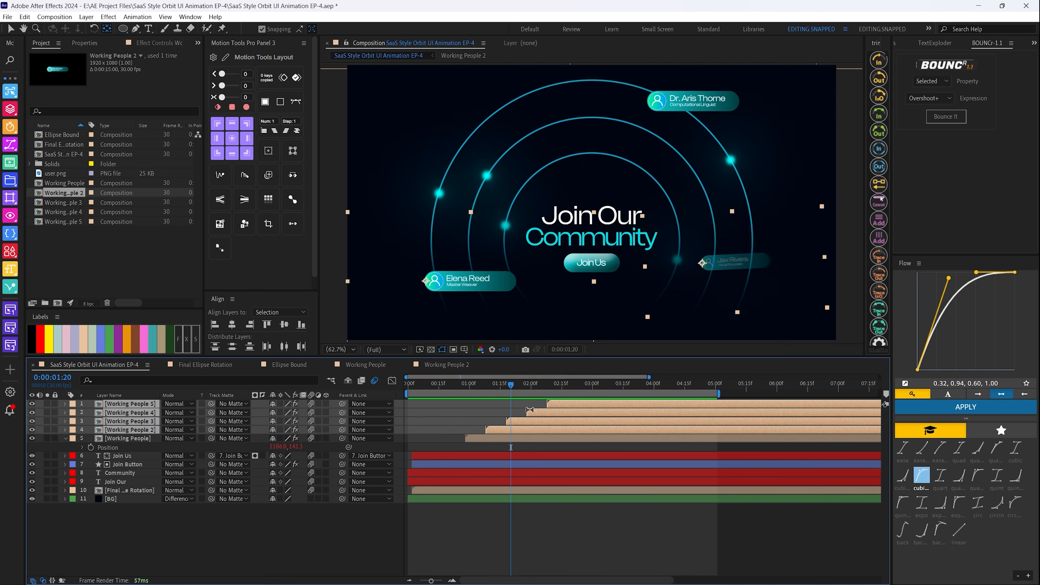
drag(545, 386, 327, 390)
key(space)
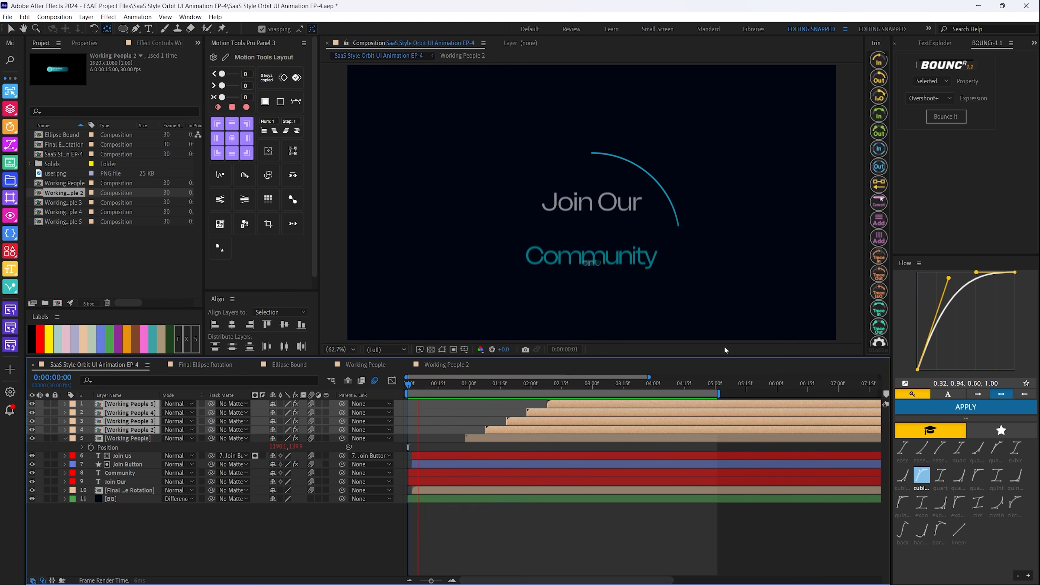
drag(651, 386, 251, 413)
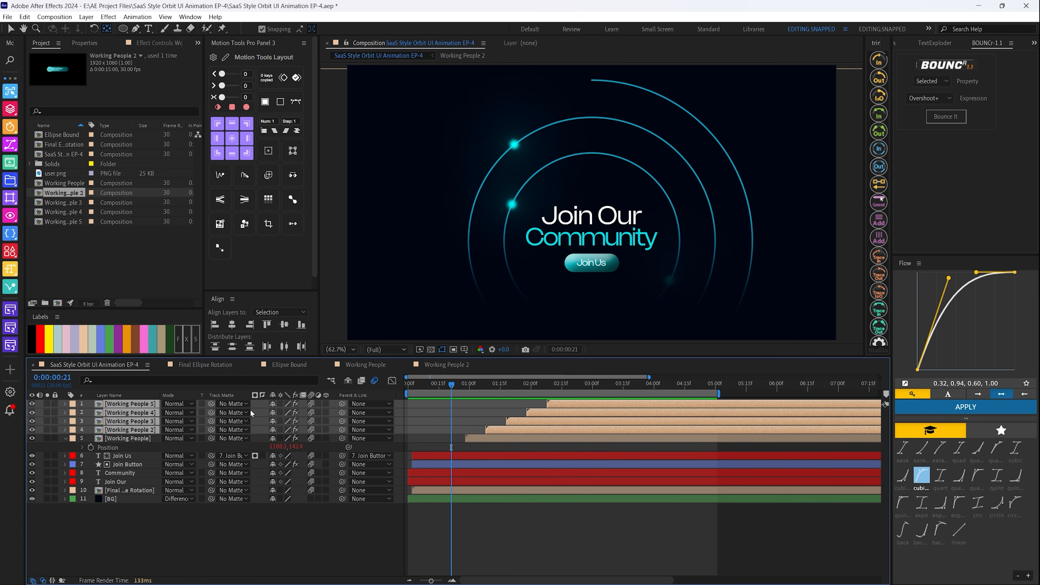
Check the Working People layer's Scale, Rotation and Opacity keyframes, collapse its properties and deselect the layer
click(123, 435)
key(u)
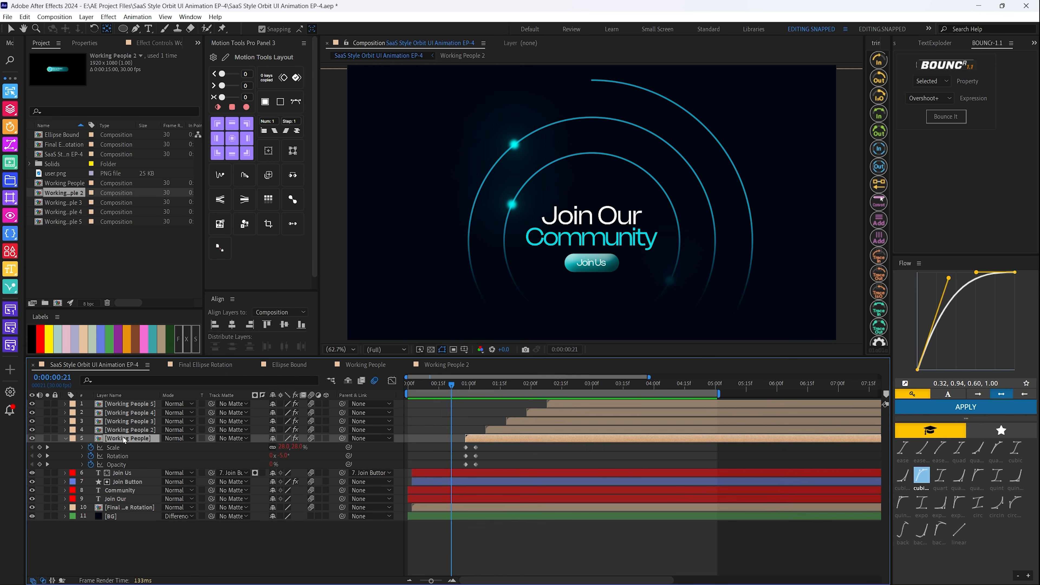
key(u)
click(253, 519)
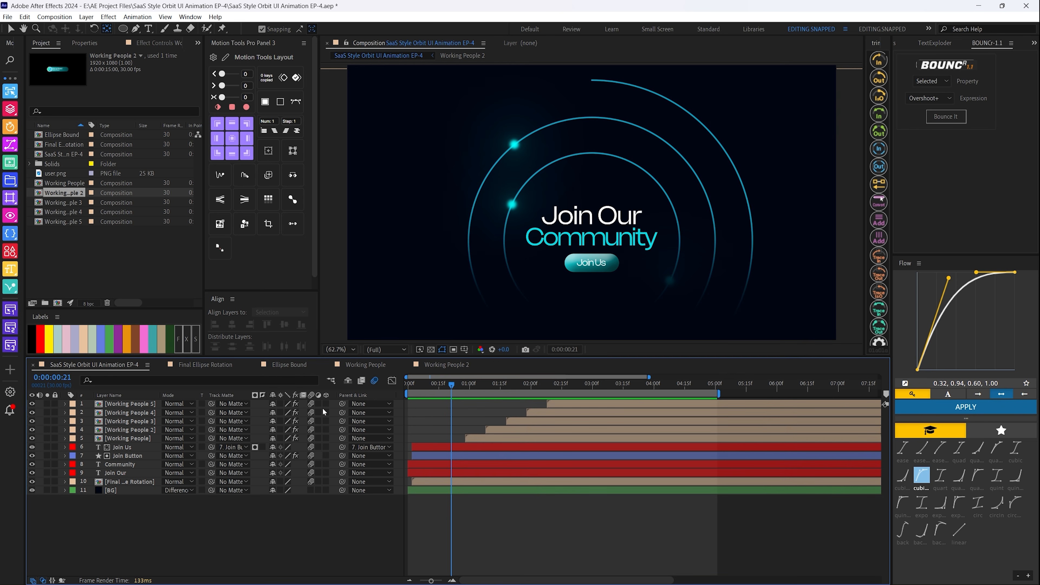